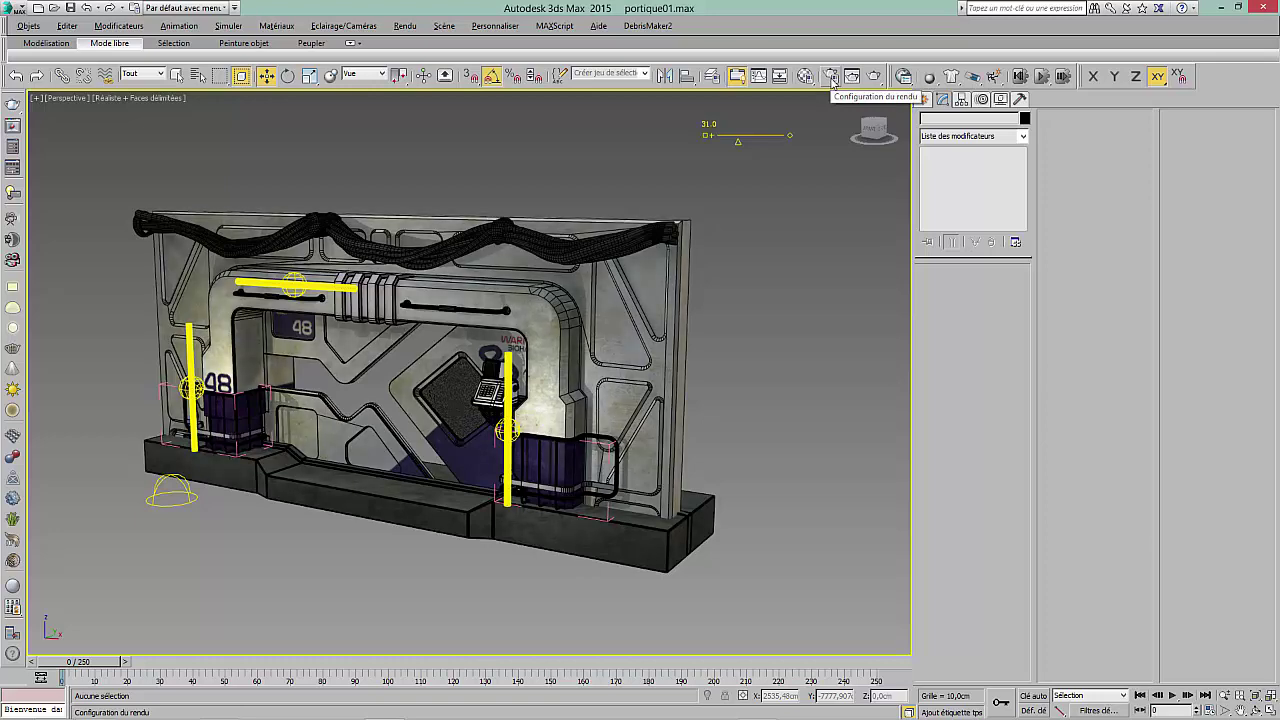
Set the render output size to the HDTV (vidéo) preset at 1920 × 1080
left_click(832, 82)
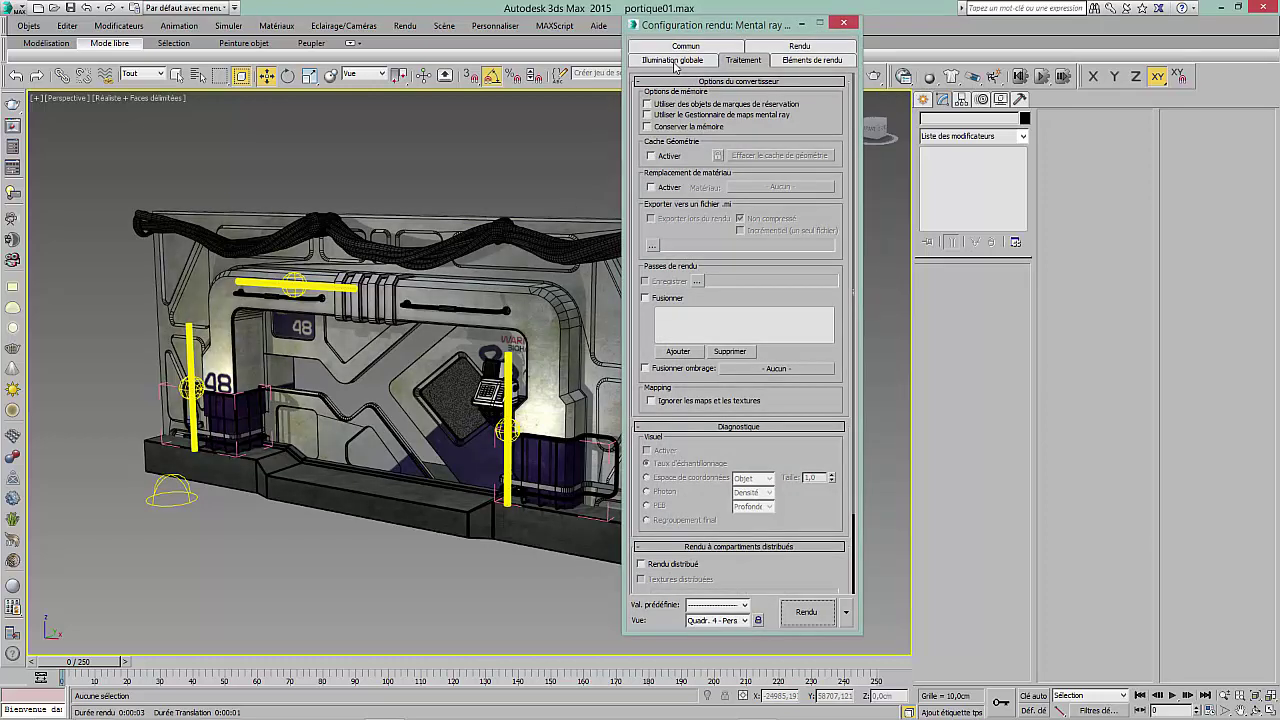
left_click(681, 48)
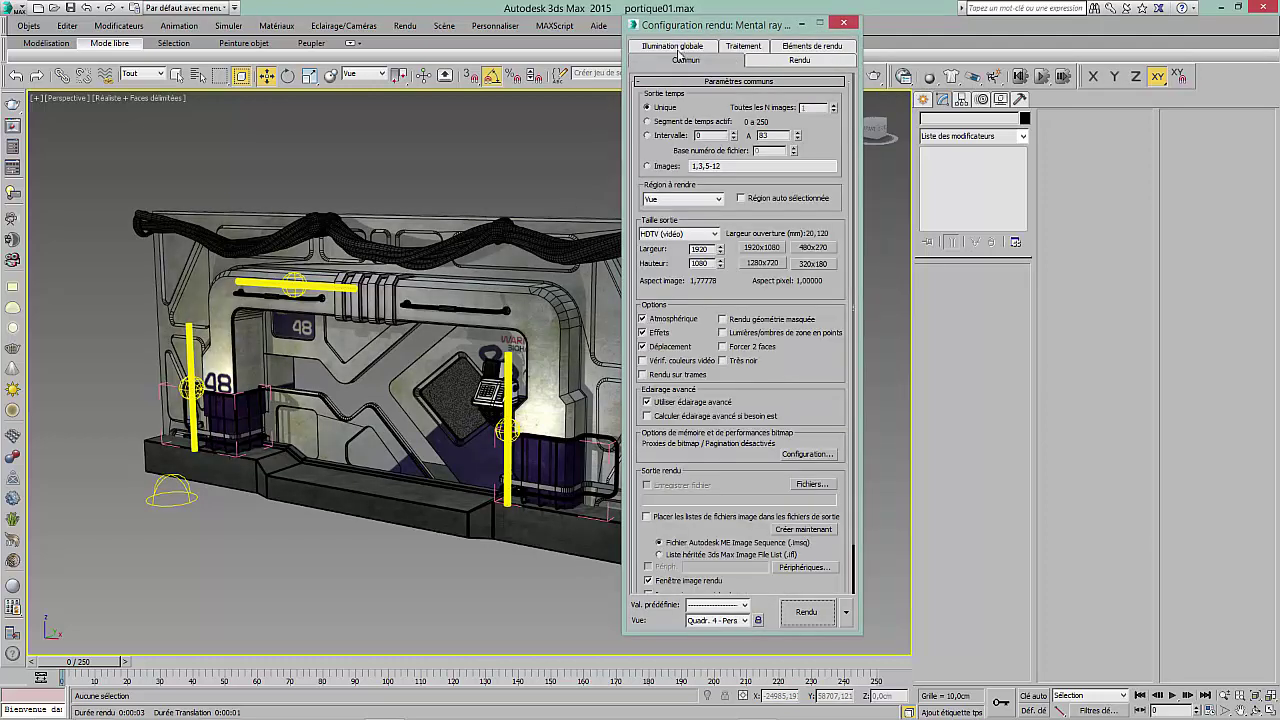
left_click(714, 234)
left_click(674, 407)
double_click(706, 249)
double_click(705, 264)
left_click(842, 23)
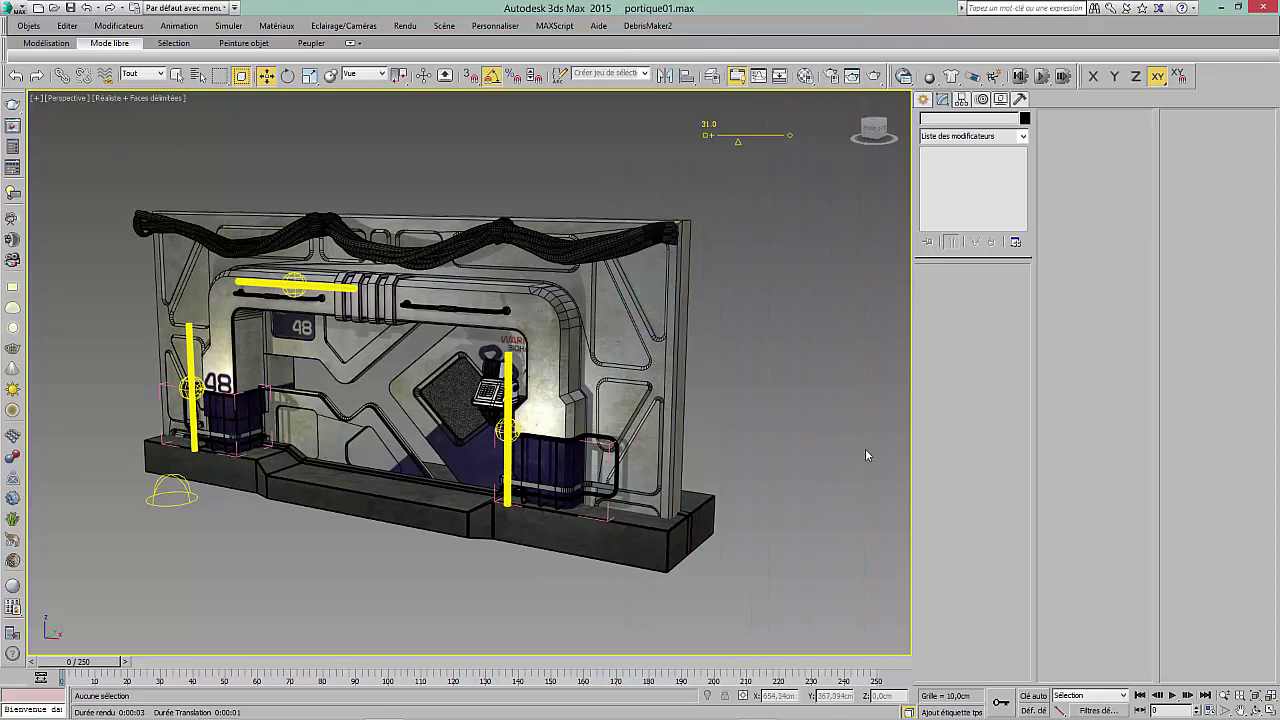
Show the safe frame in the perspective view and frame the whole portal wall at a slight angle inside it
key("shift+f")
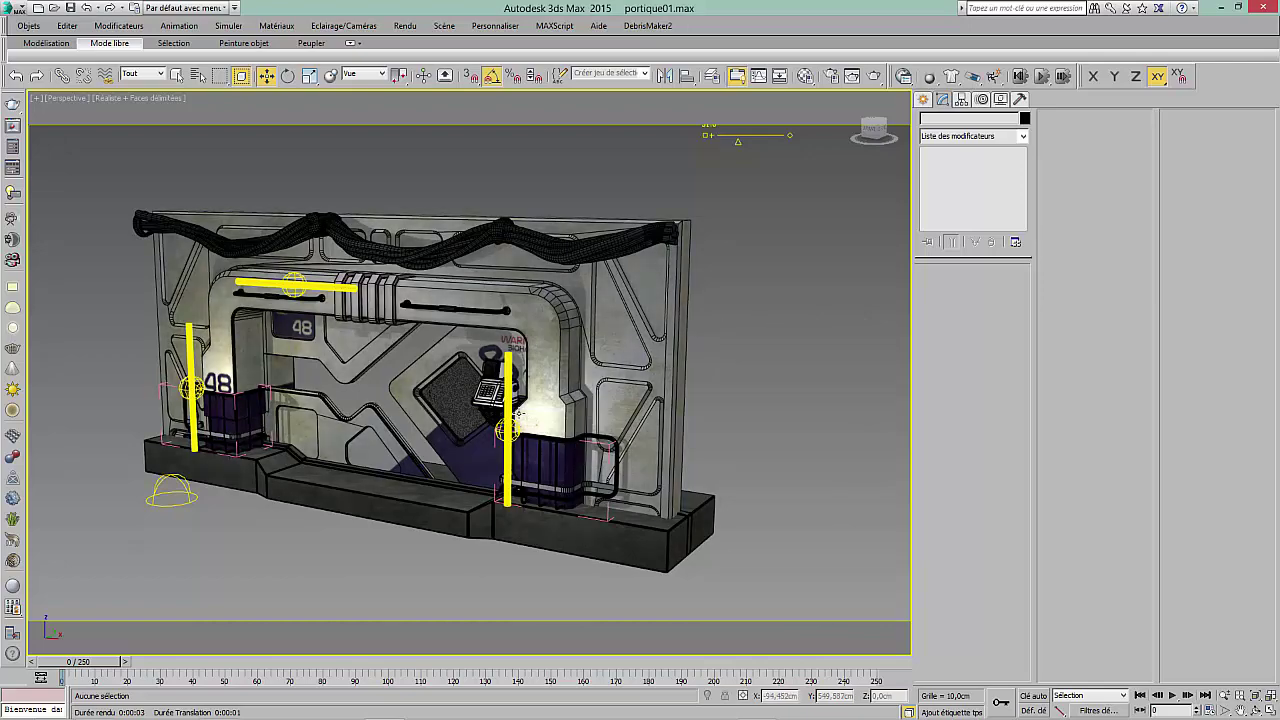
mouse_move(519, 412)
middle_mouse_down("alt")
mouse_move(560, 410)
mouse_move(480, 412)
mouse_move(540, 418)
mouse_move(512, 398)
mouse_move(563, 396)
mouse_move(520, 388)
mouse_move(555, 385)
mouse_move(545, 368)
mouse_move(519, 392)
middle_mouse_up("alt")
scroll(543, 368, "up", 3)
scroll(543, 368, "down", 1)
scroll(520, 394, "up", 3)
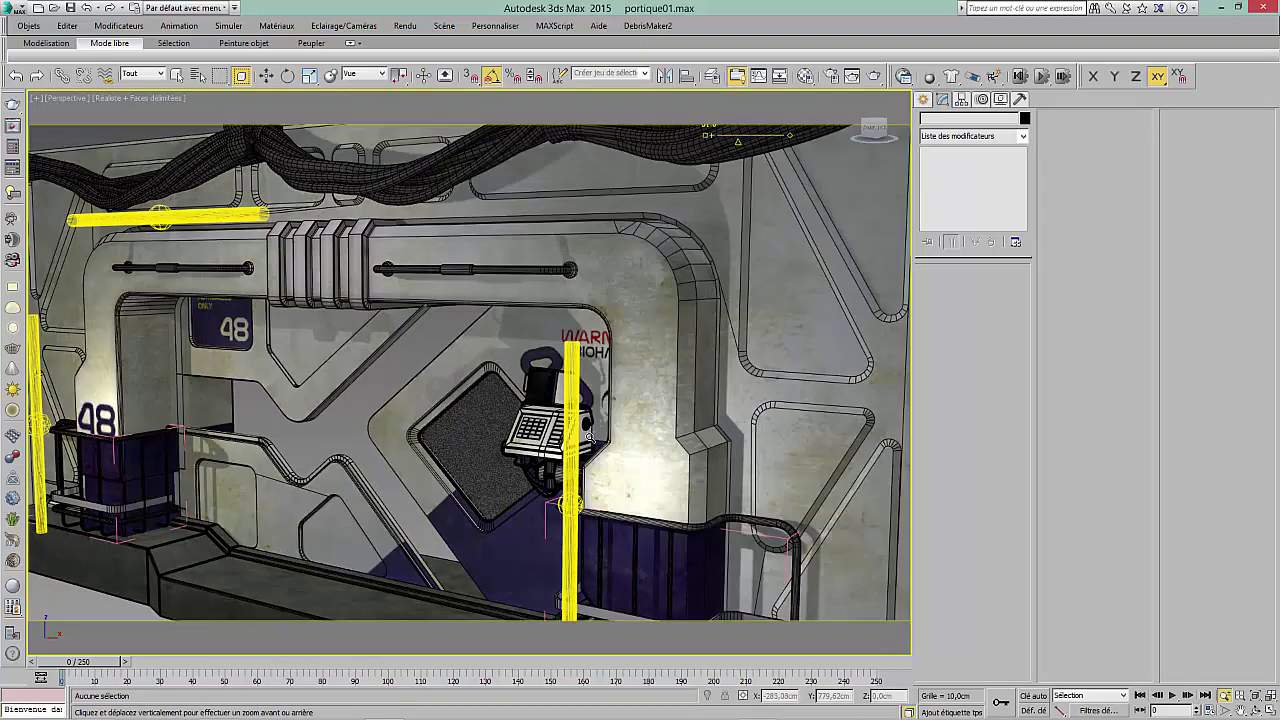
middle_click_drag(590, 438, 498, 426, "alt")
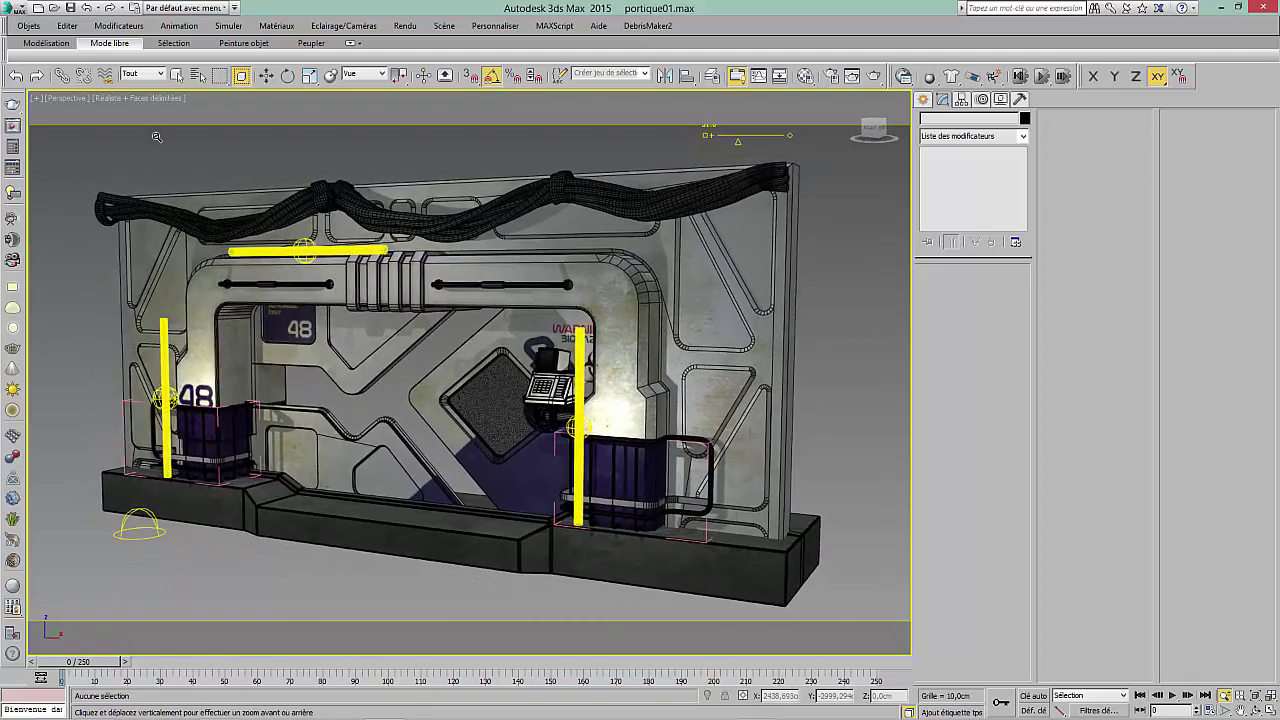
middle_click_drag(425, 384, 424, 379, "alt")
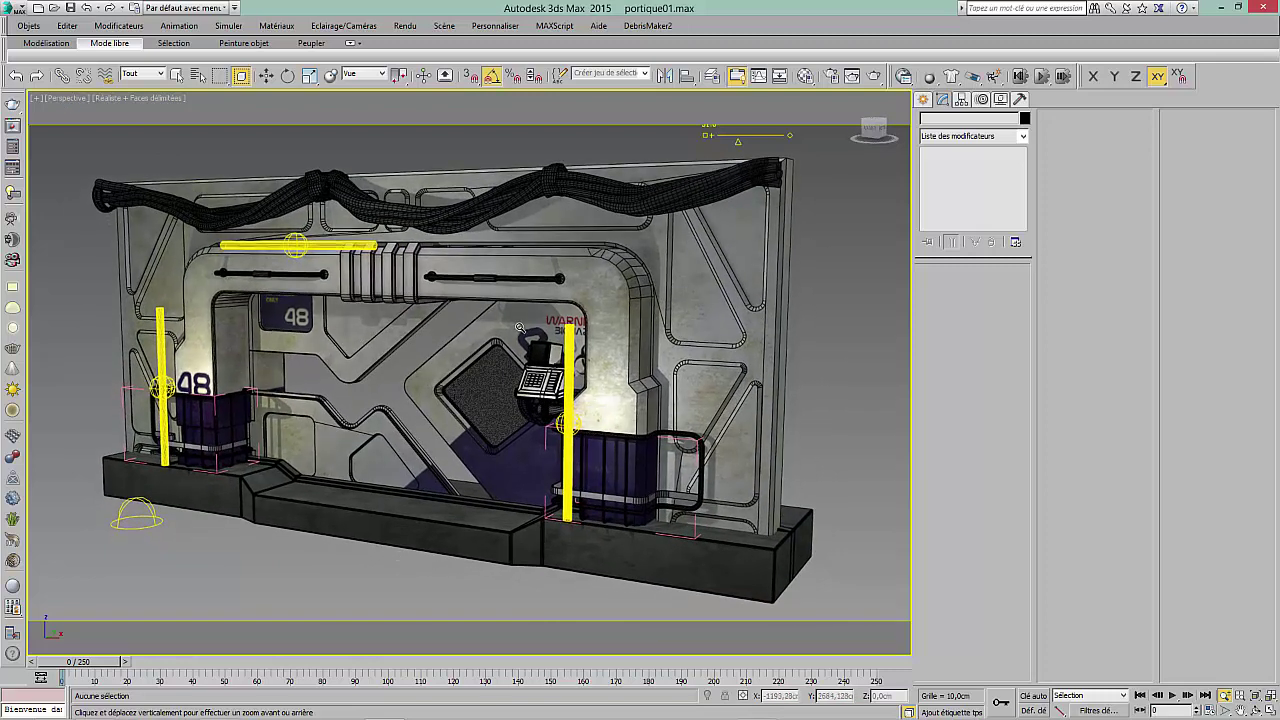
Create a target camera matching the framed shaded perspective view
key("alt+w")
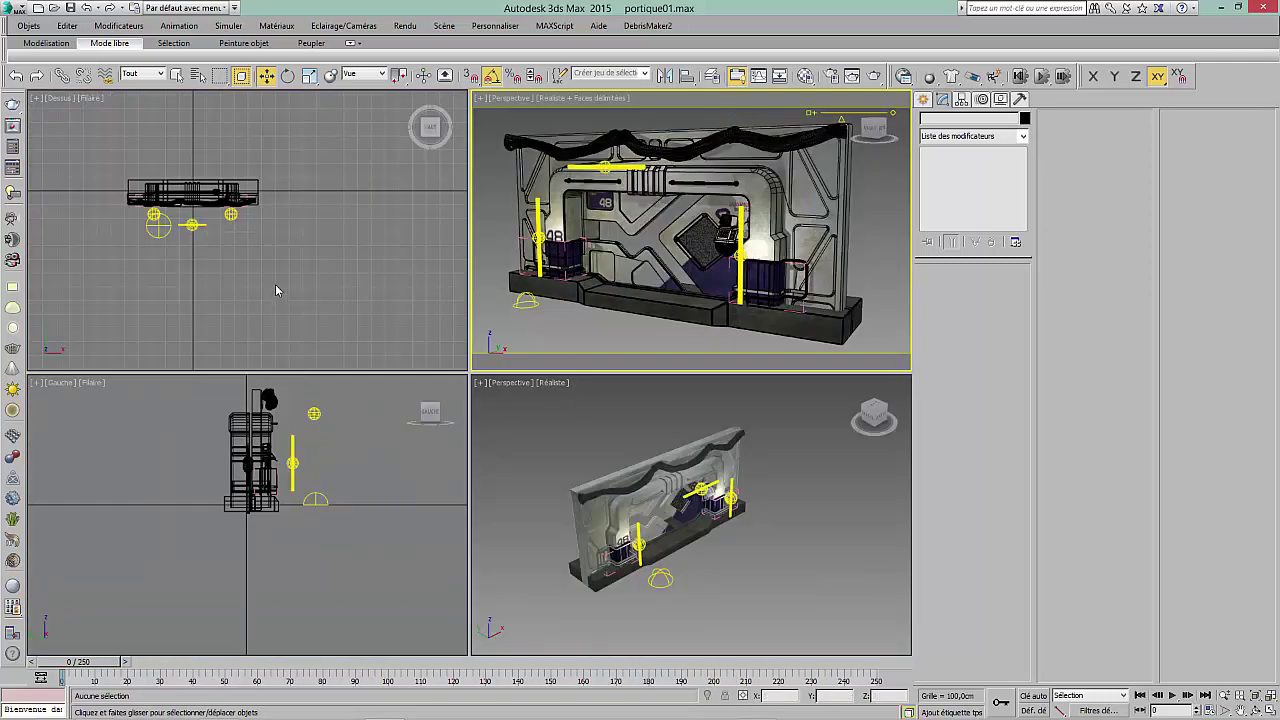
middle_click(406, 477)
middle_click_drag(296, 259, 271, 243)
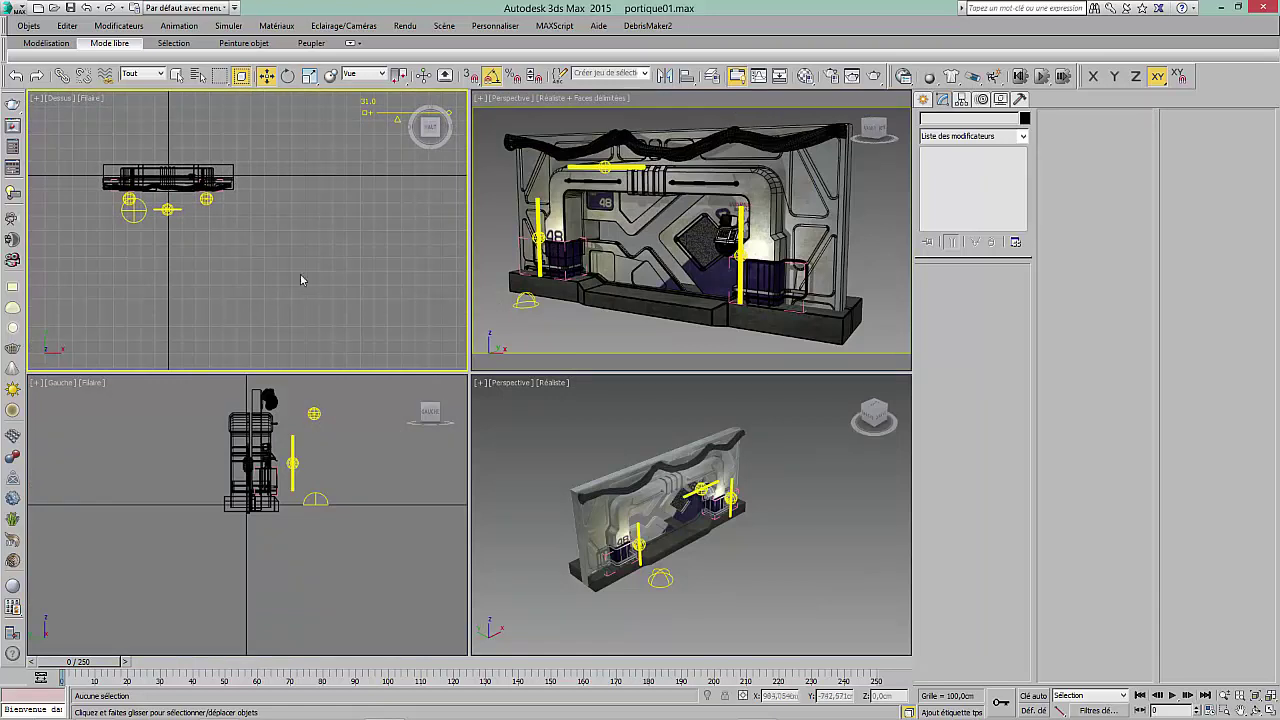
middle_click(690, 272)
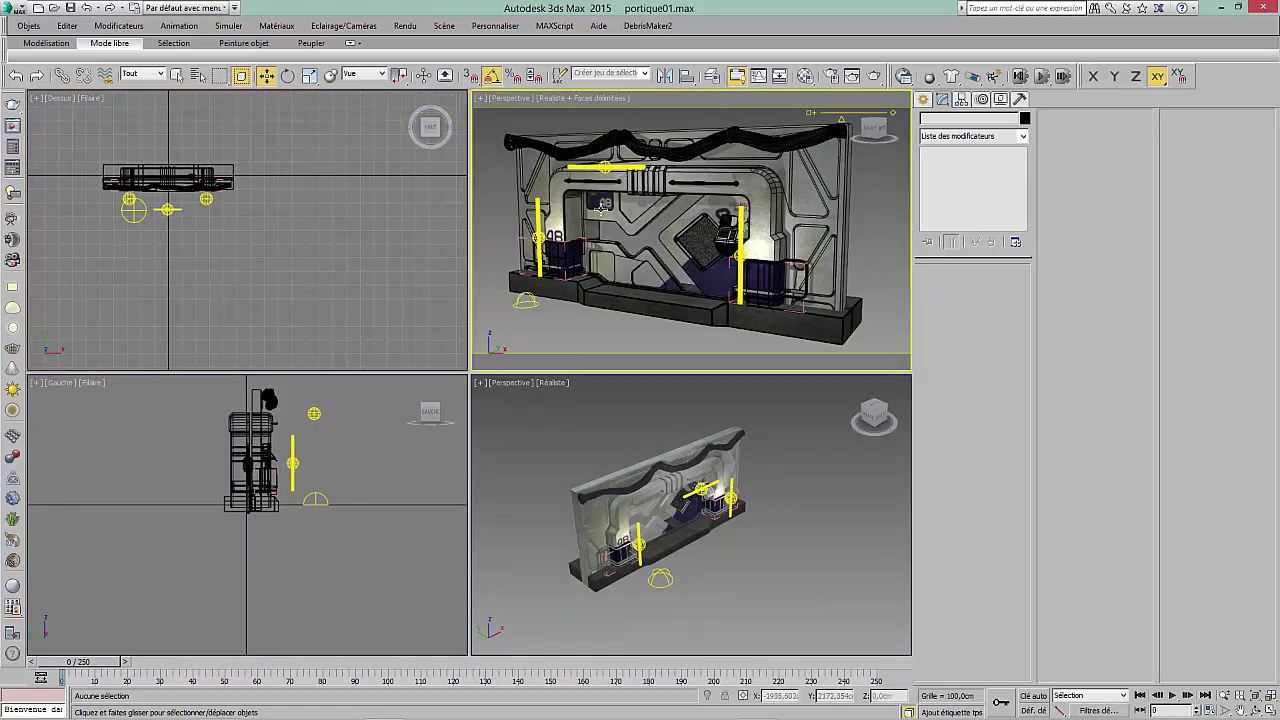
key("ctrl+c")
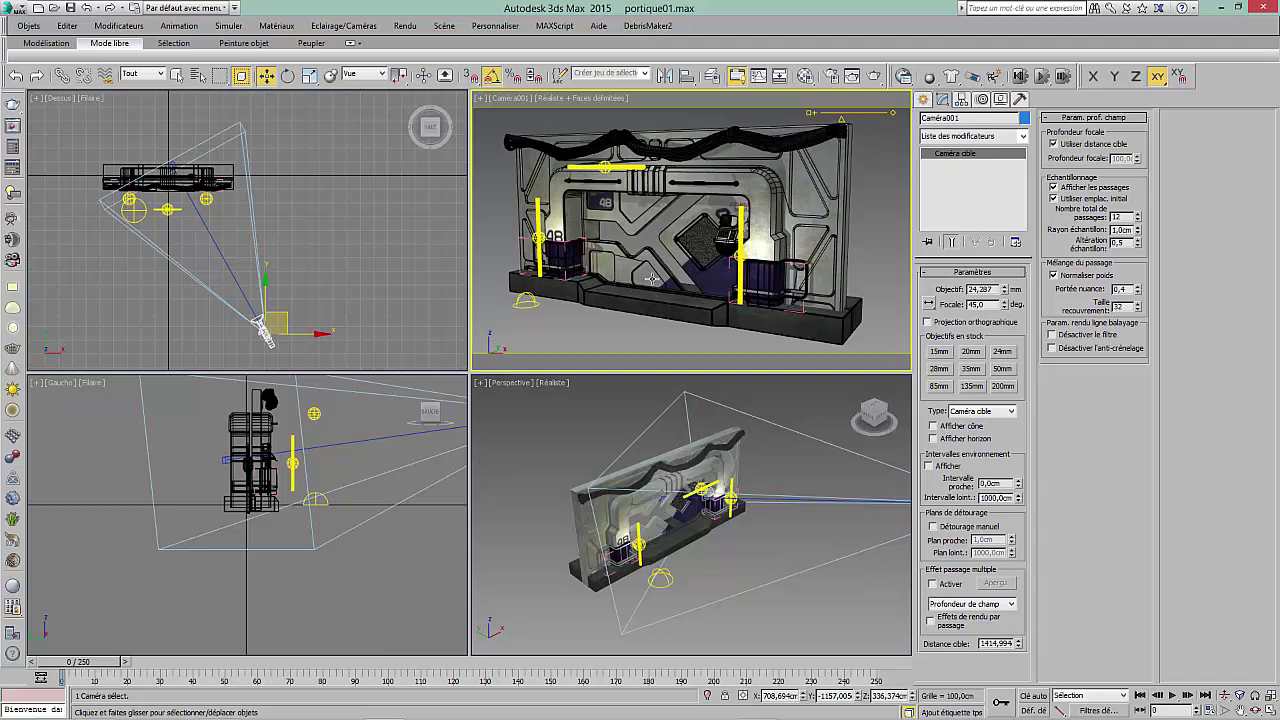
Maximize the new camera's viewport, leaving the camera at its current position
right_click(614, 212)
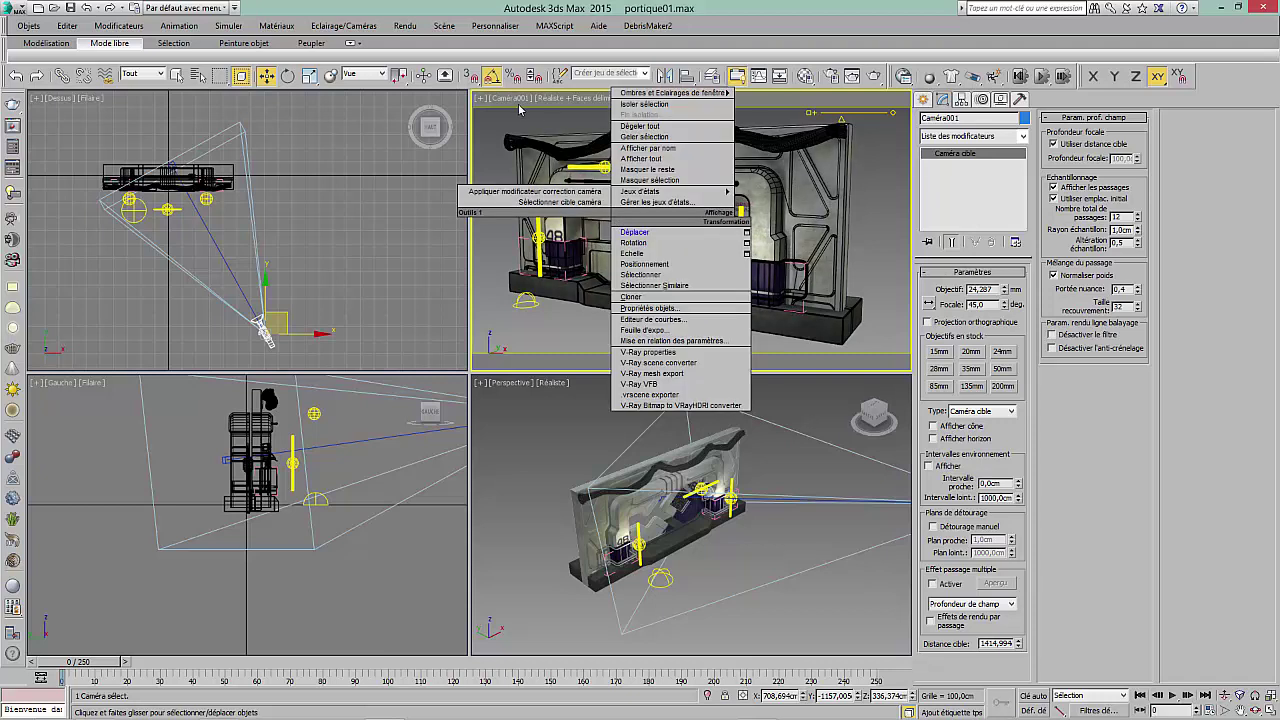
left_click(715, 10)
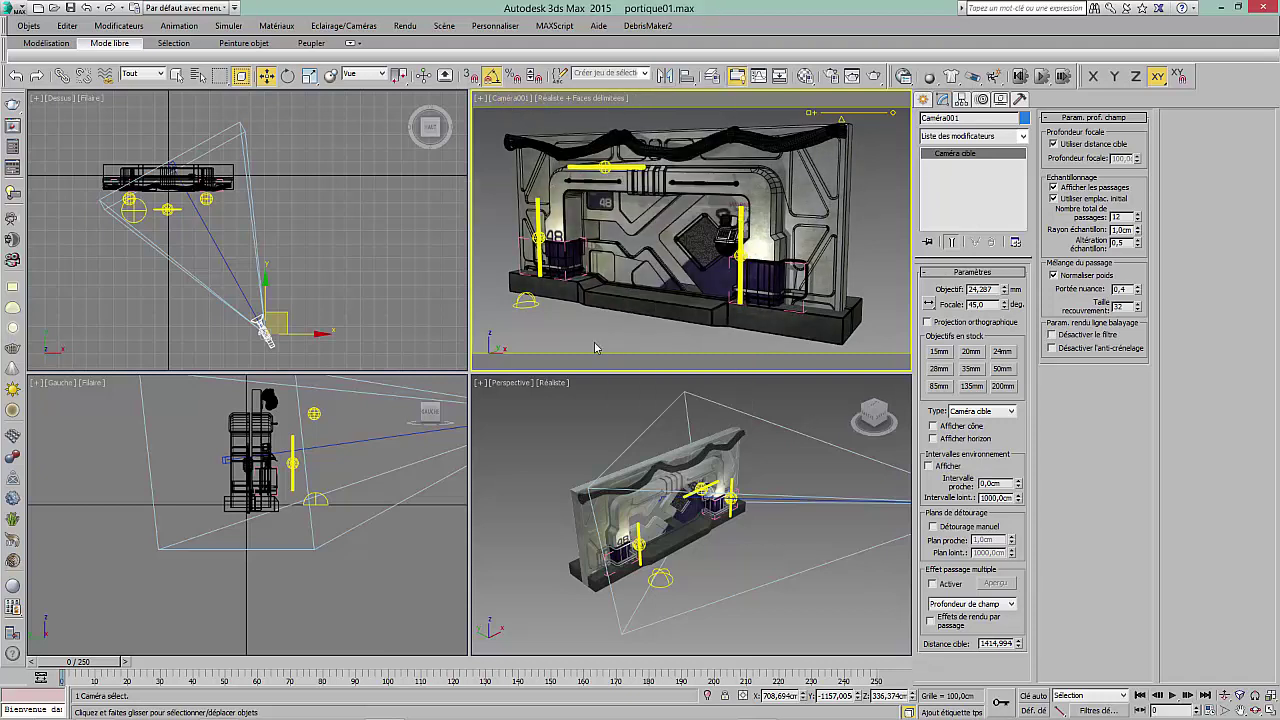
left_click(283, 318)
left_click_drag(285, 316, 330, 331)
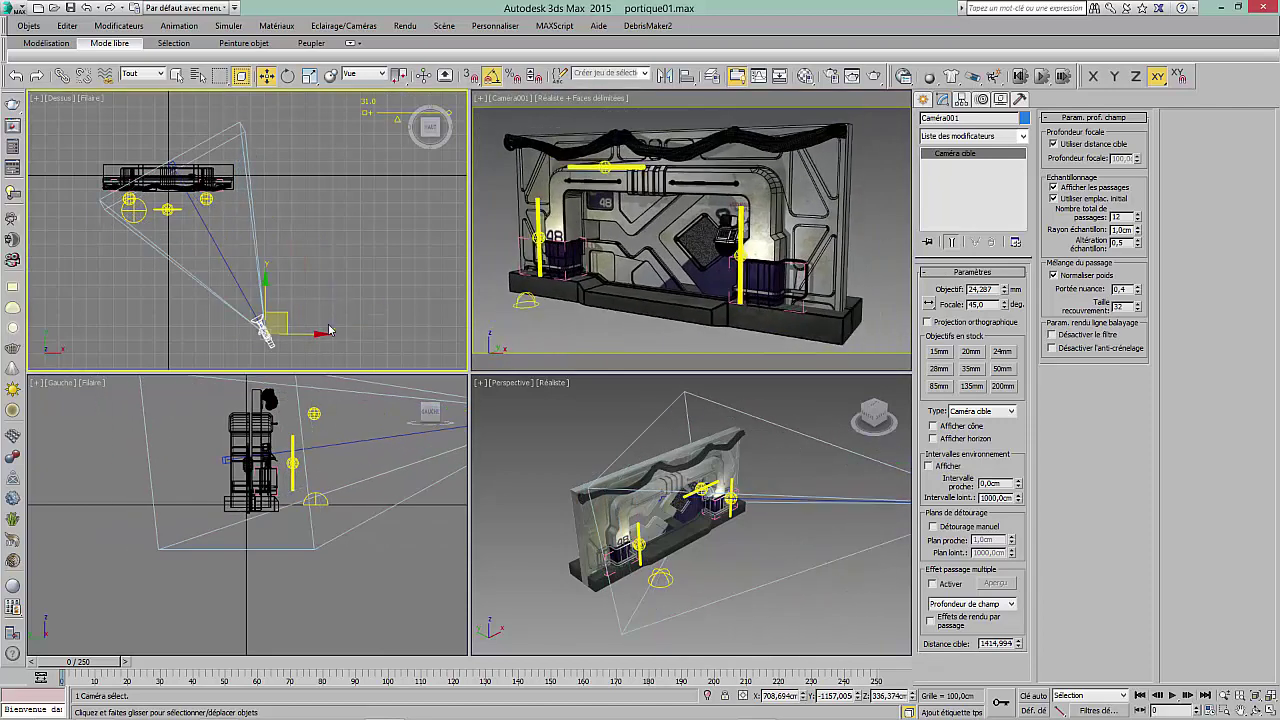
right_click(645, 281)
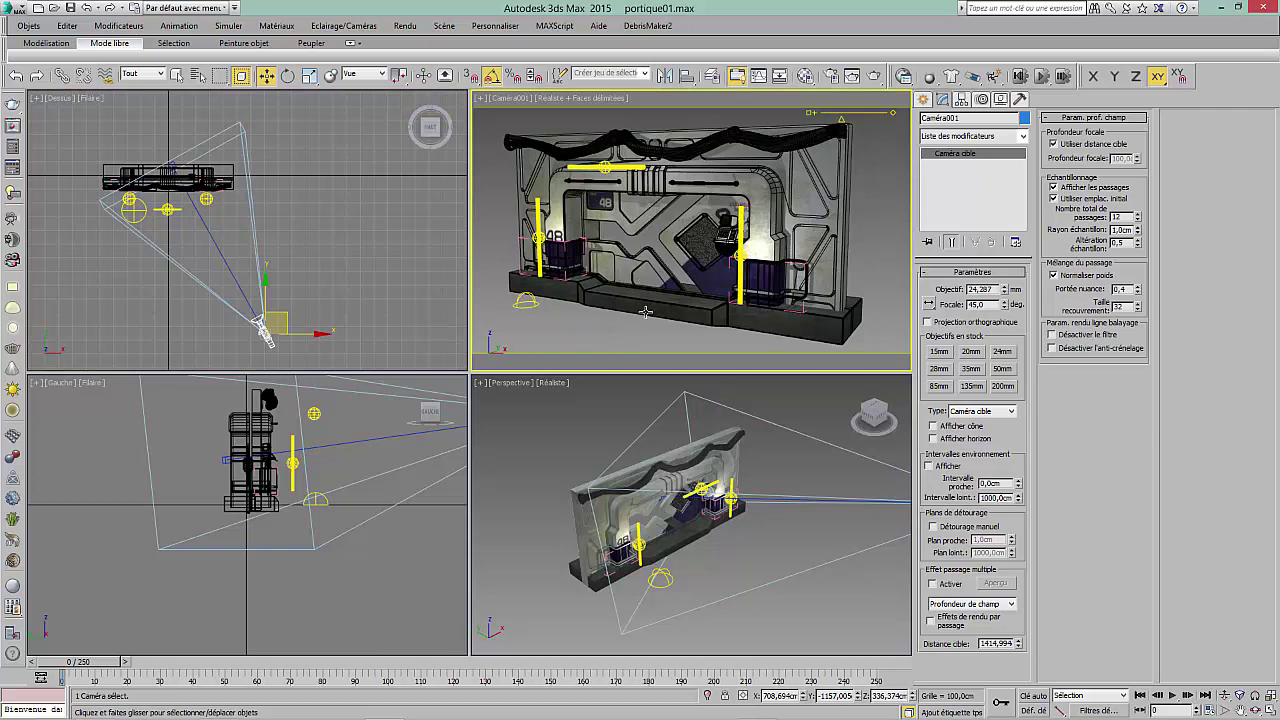
key("alt+w")
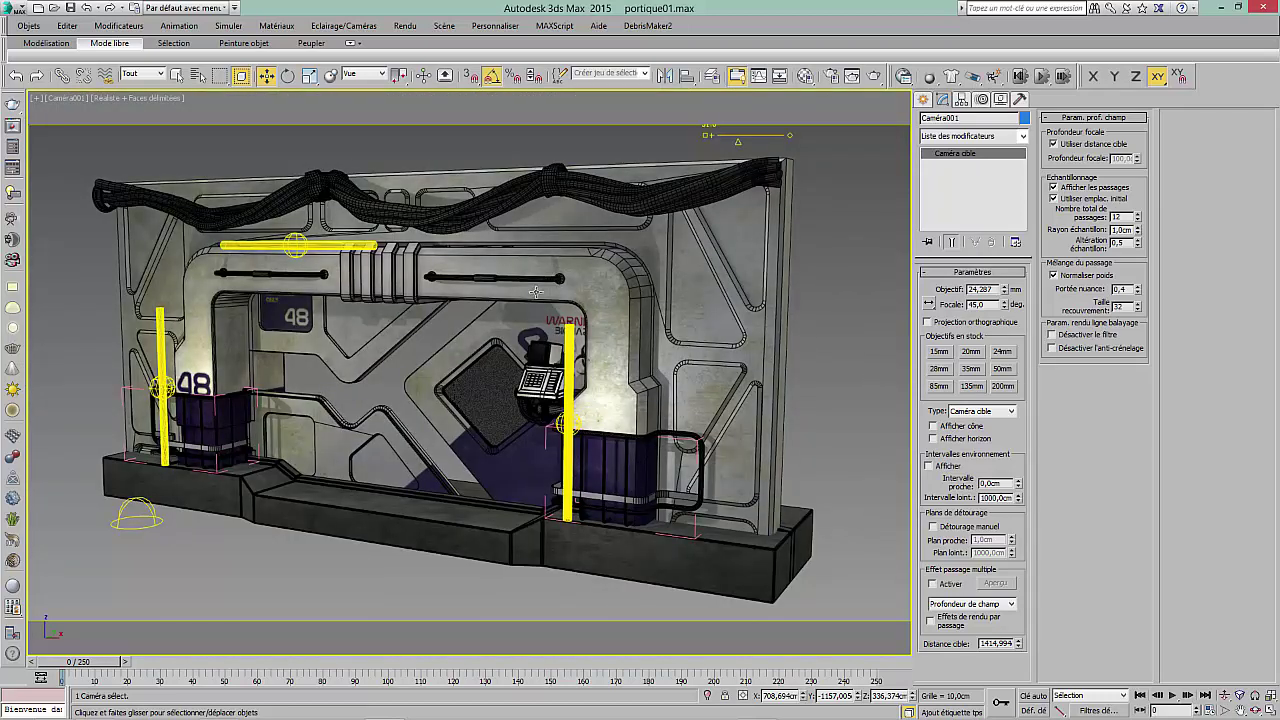
Hide the helpers, lights and cameras by category in the scene
left_click(1001, 100)
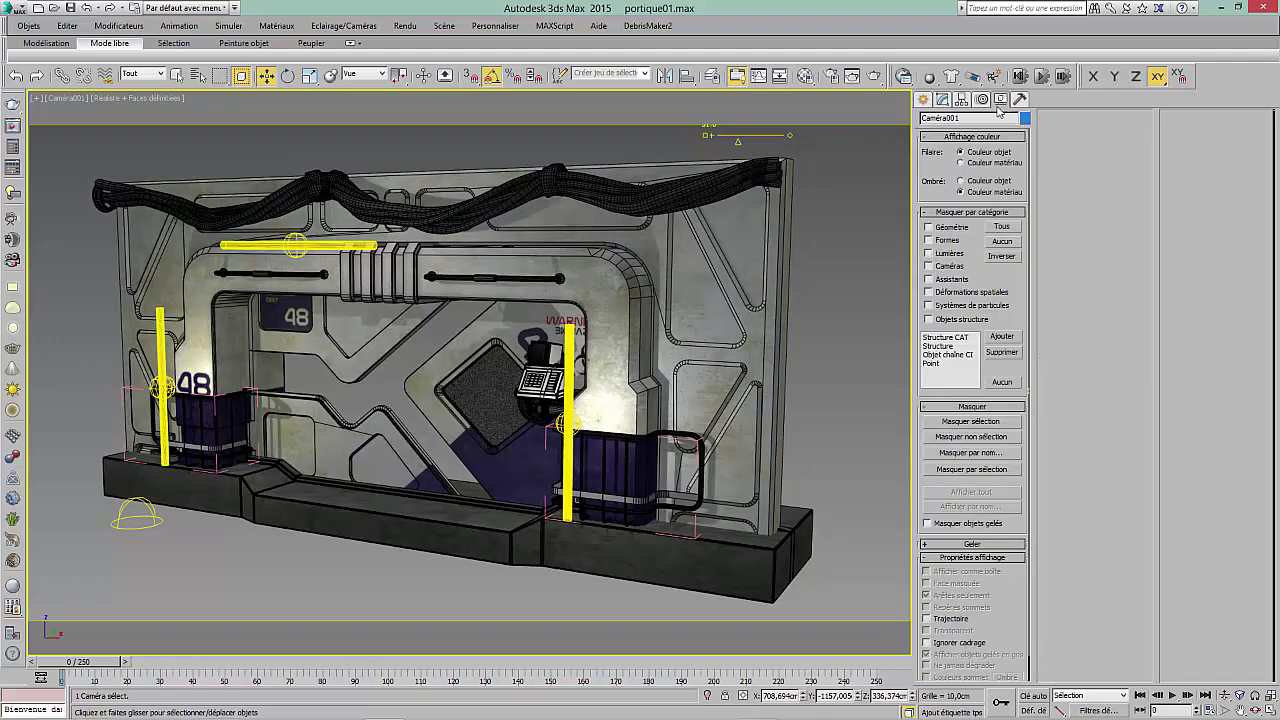
left_click(928, 279)
left_click(928, 253)
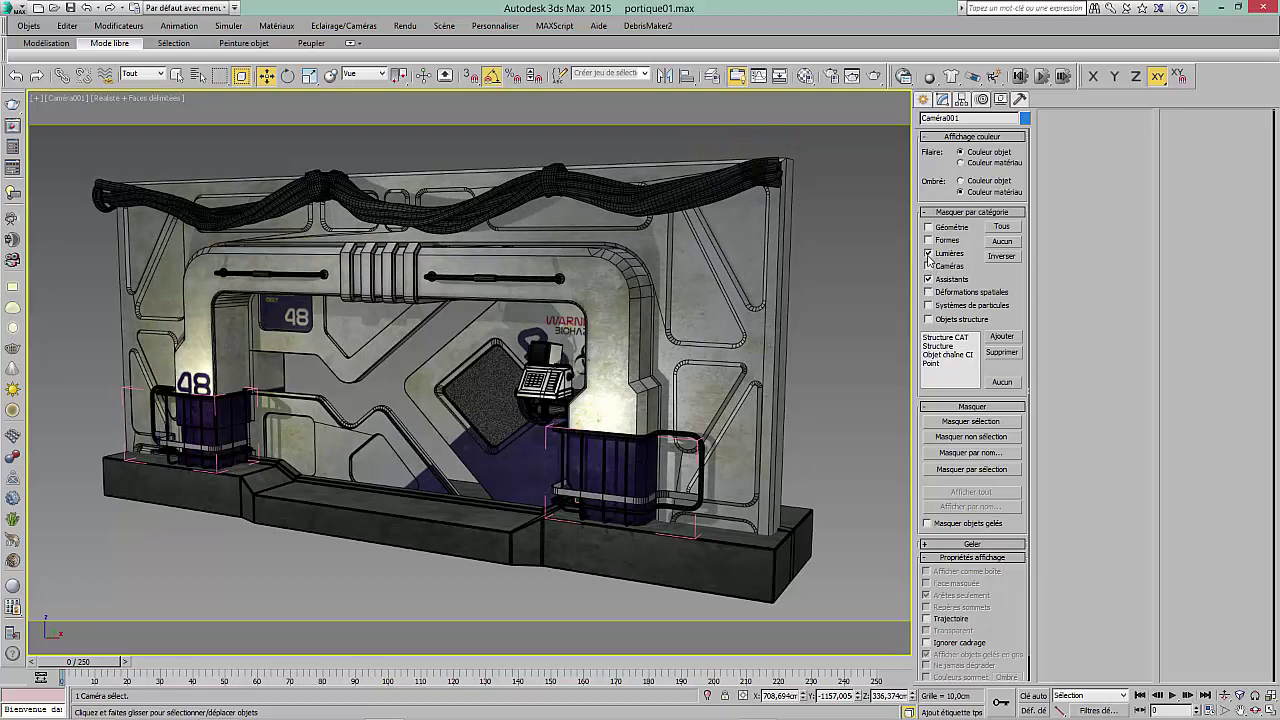
left_click(928, 266)
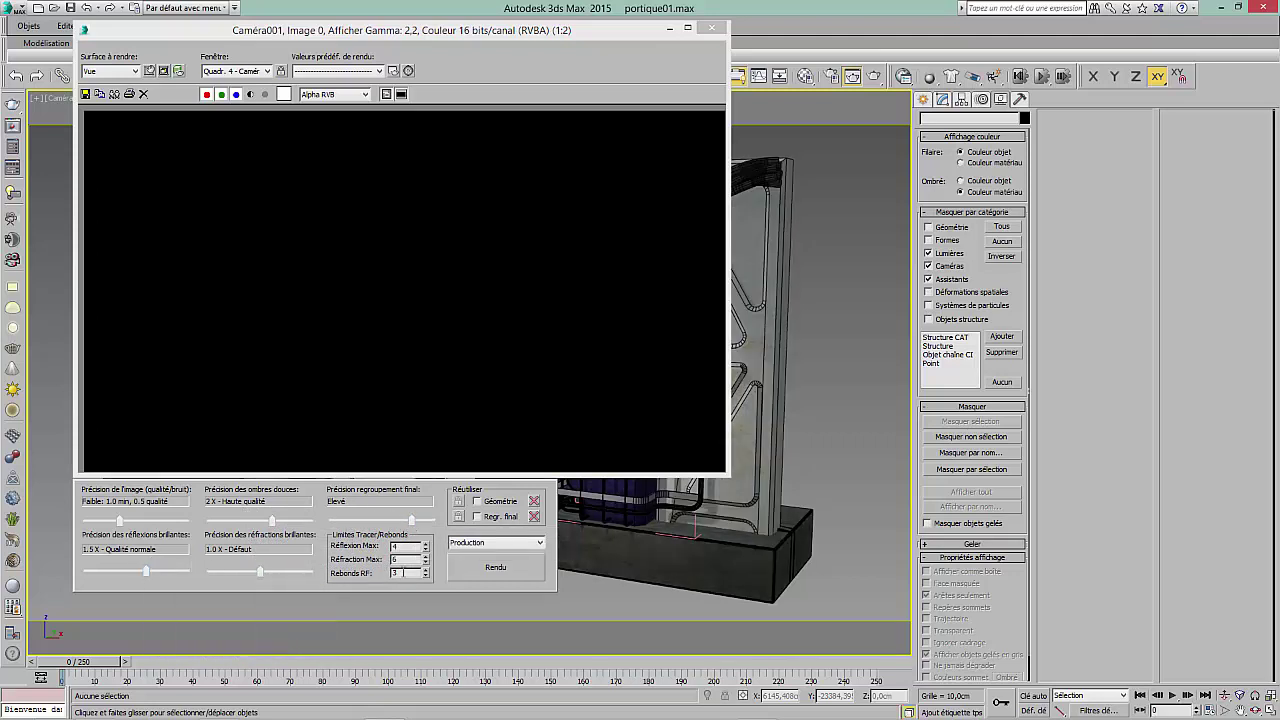
Set the final gather bounces to 3 and launch the production render of the camera view
double_click(406, 573)
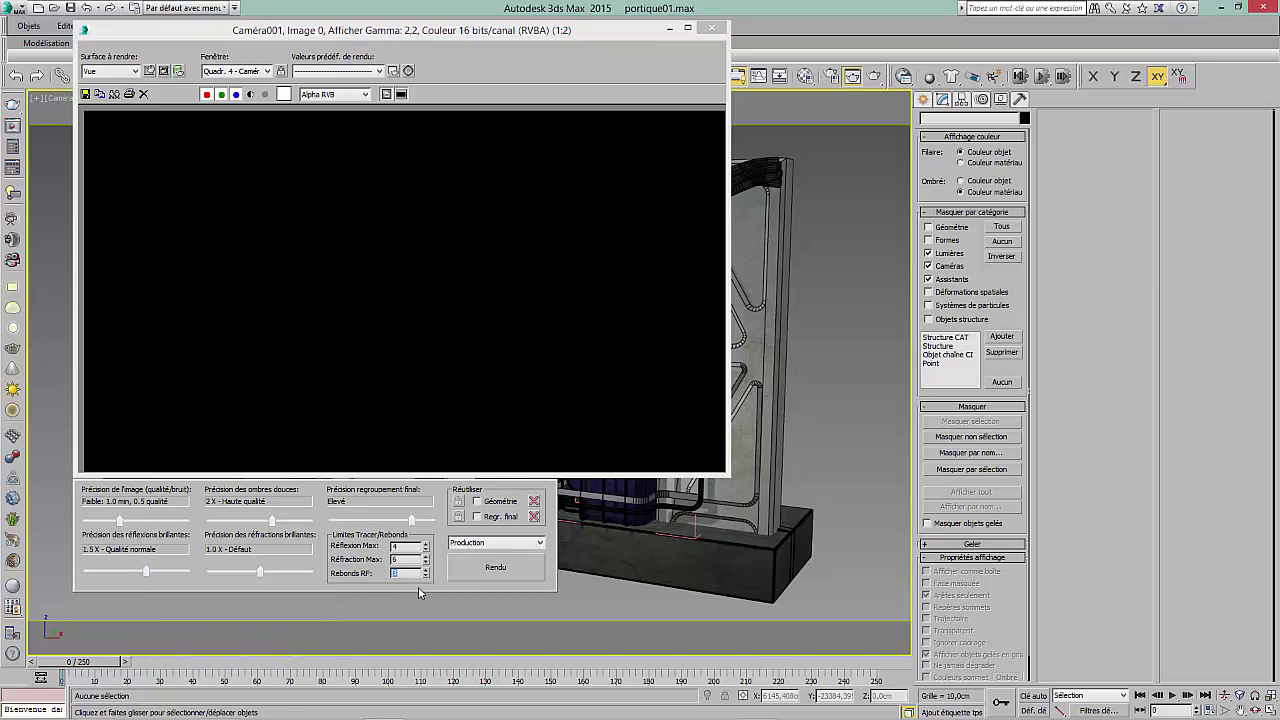
left_click(517, 575)
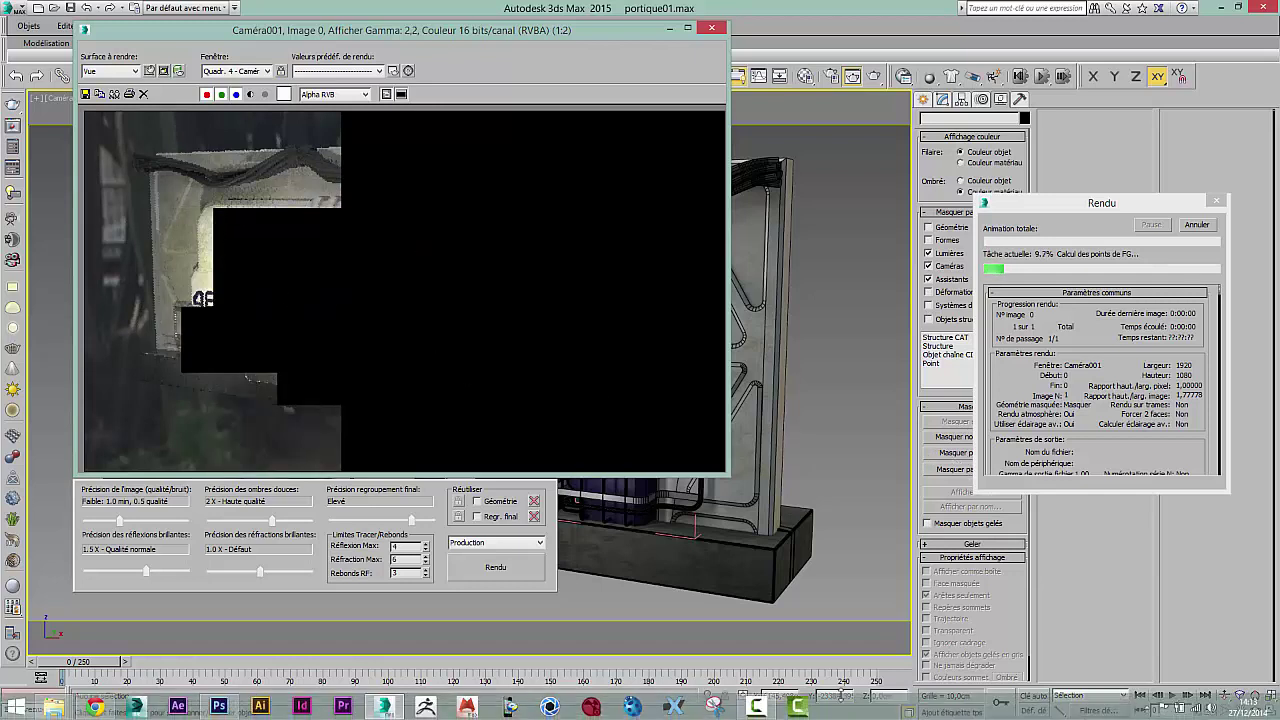
left_click(797, 706)
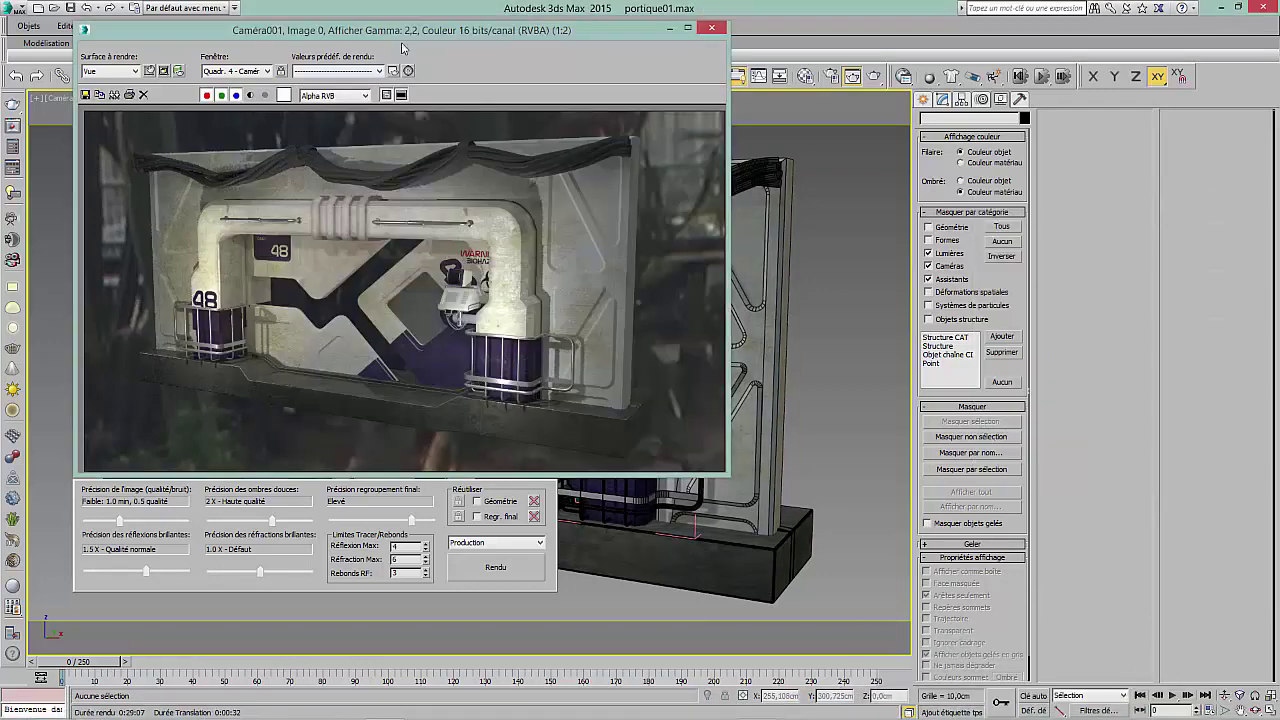
Examine the finished render enlarged to 1:1 in the maximized frame window, then restore the window size
left_click_drag(422, 36, 559, 76)
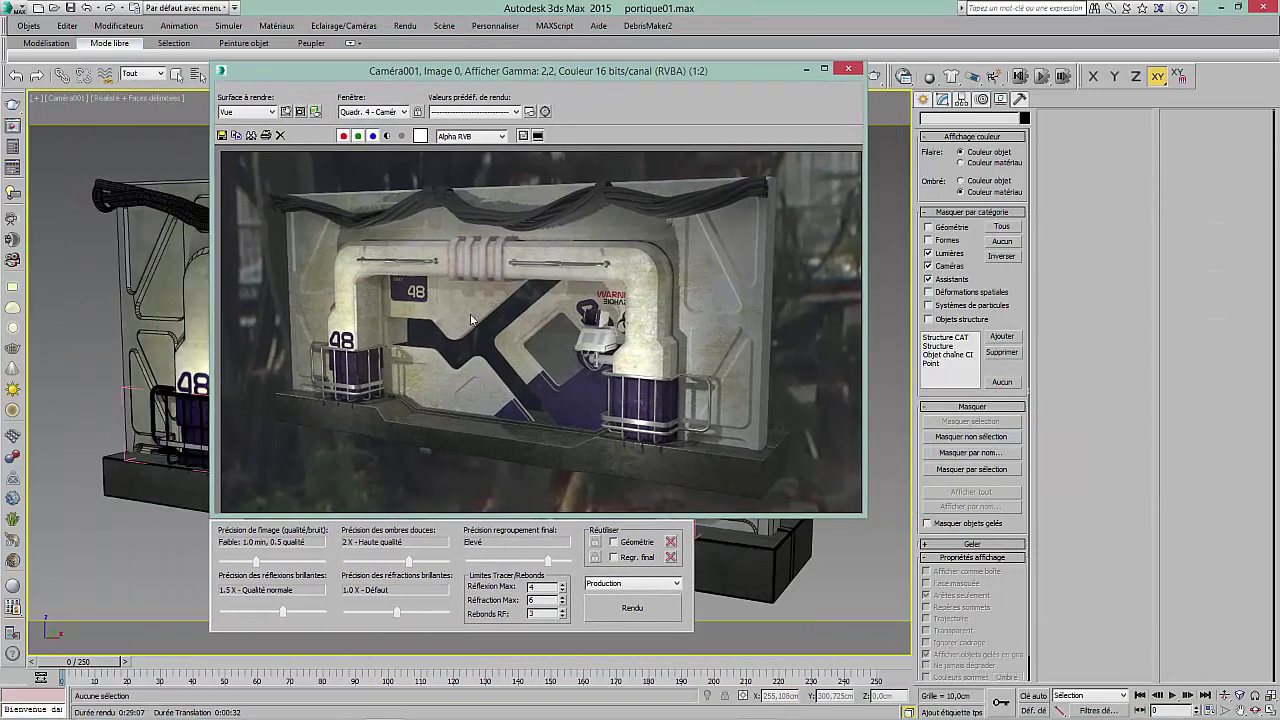
scroll(471, 319, "up", 1)
scroll(527, 314, "down", 1)
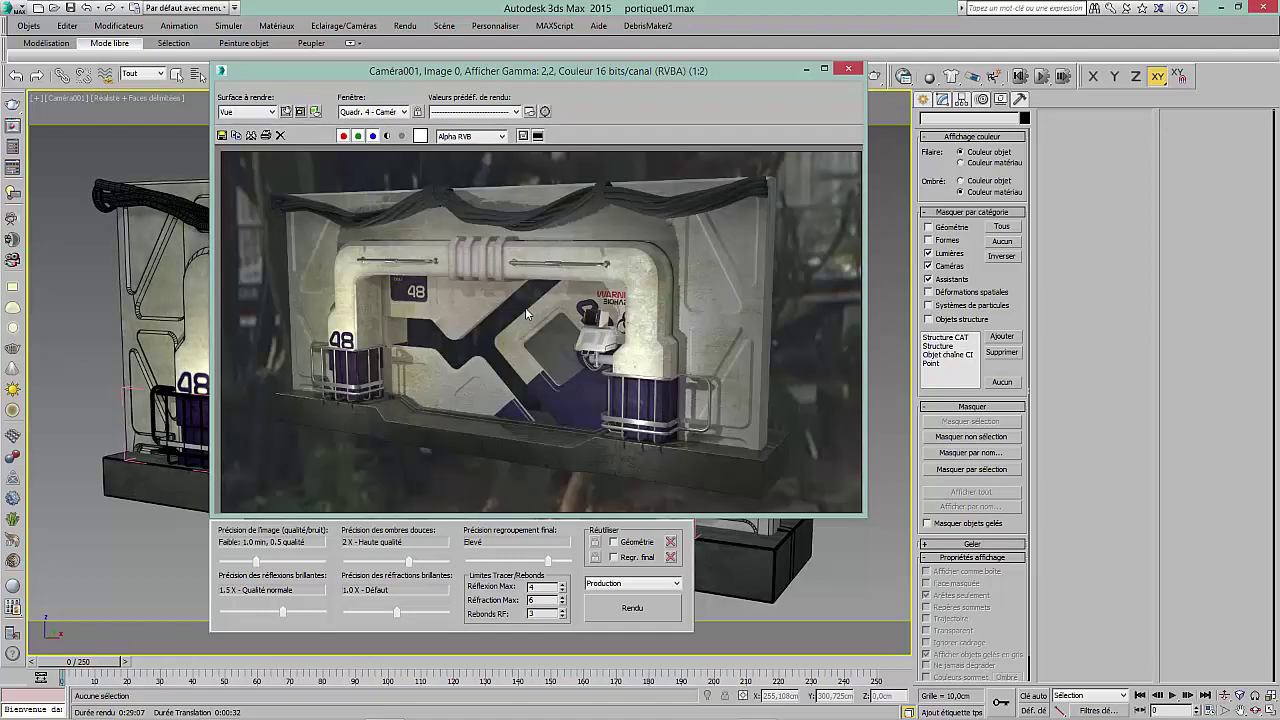
left_click(824, 69)
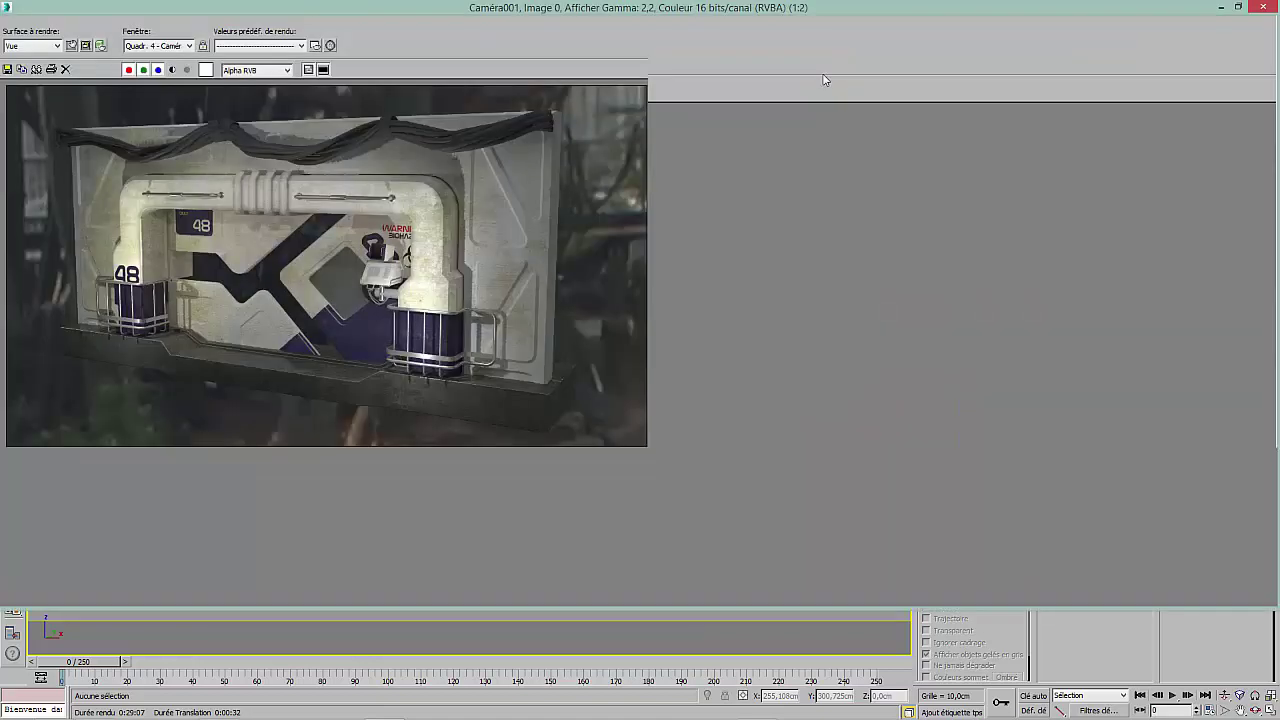
scroll(731, 289, "up", 1)
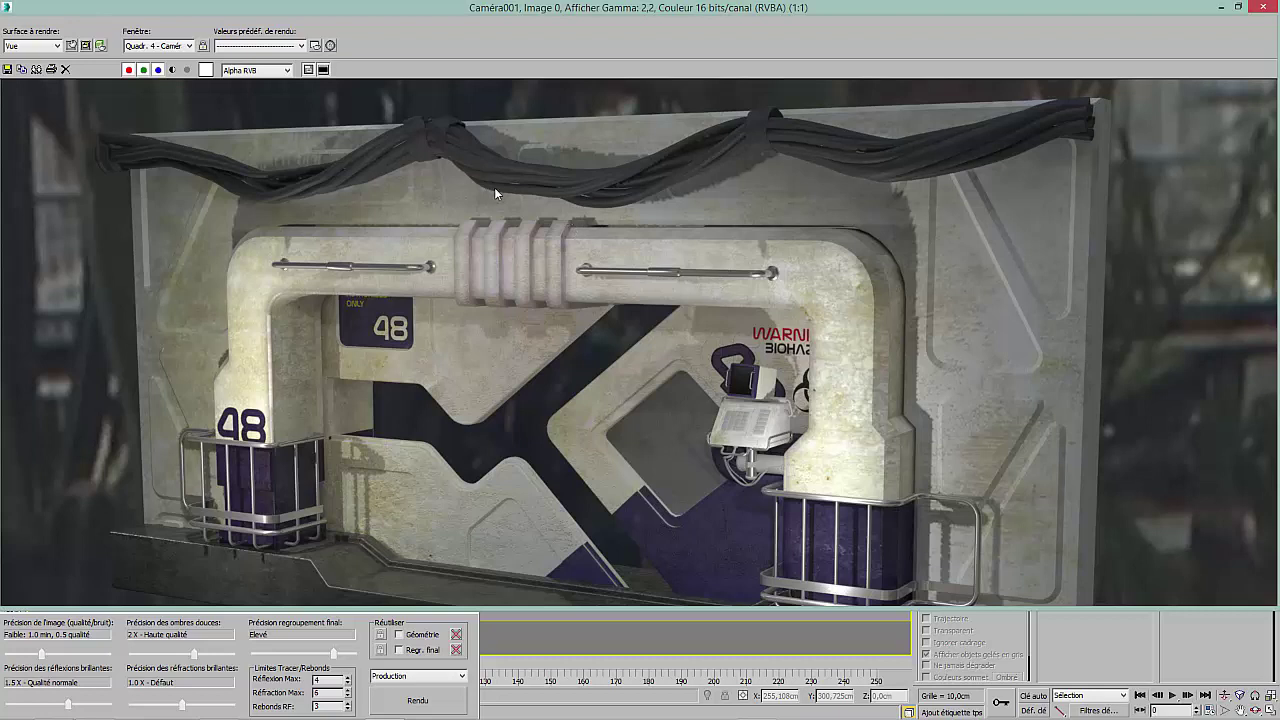
left_click(1240, 8)
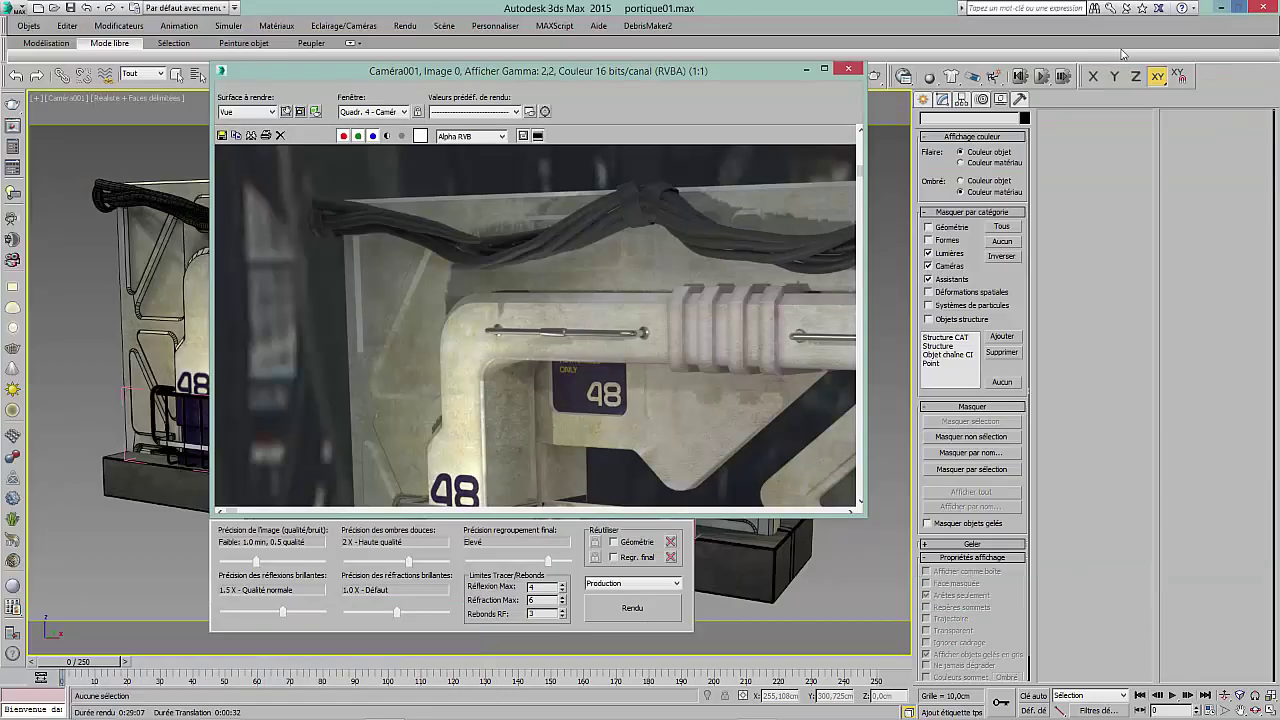
left_click_drag(578, 78, 491, 81)
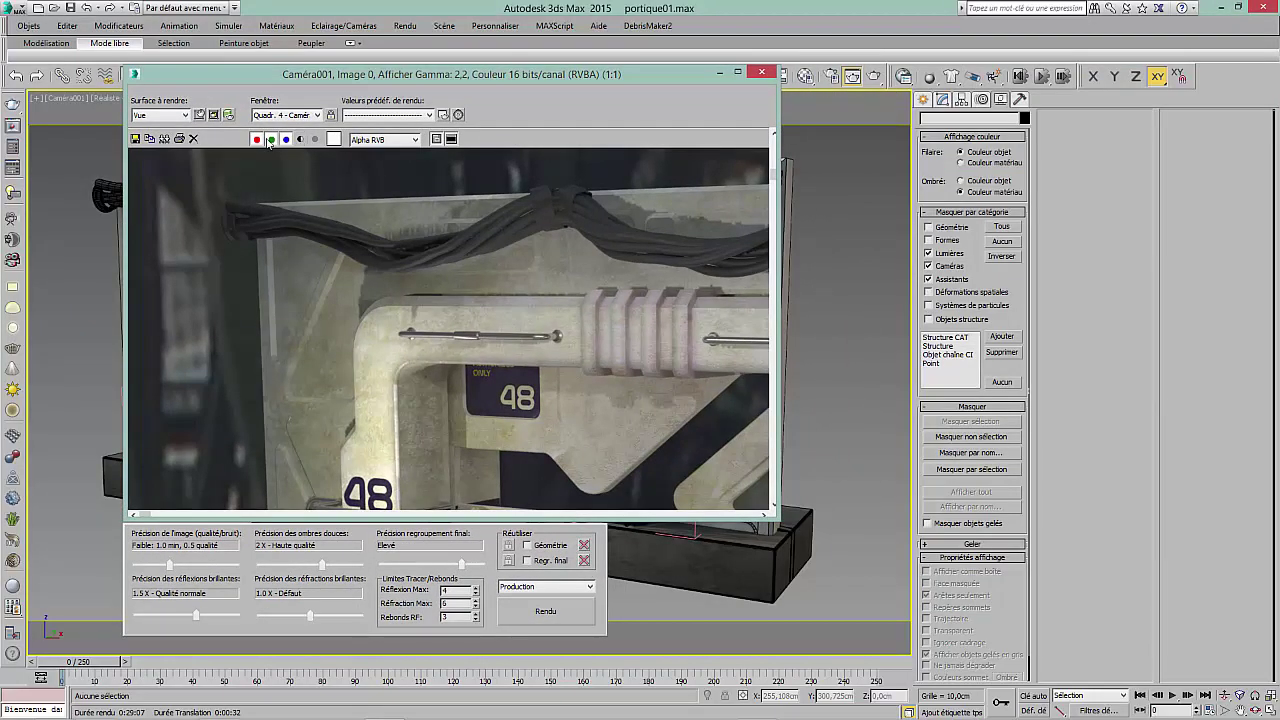
Save the render as diff_finale.png in the Corridor project's rendu folder, using RVB 24 bits with the alpha channel
left_click(135, 138)
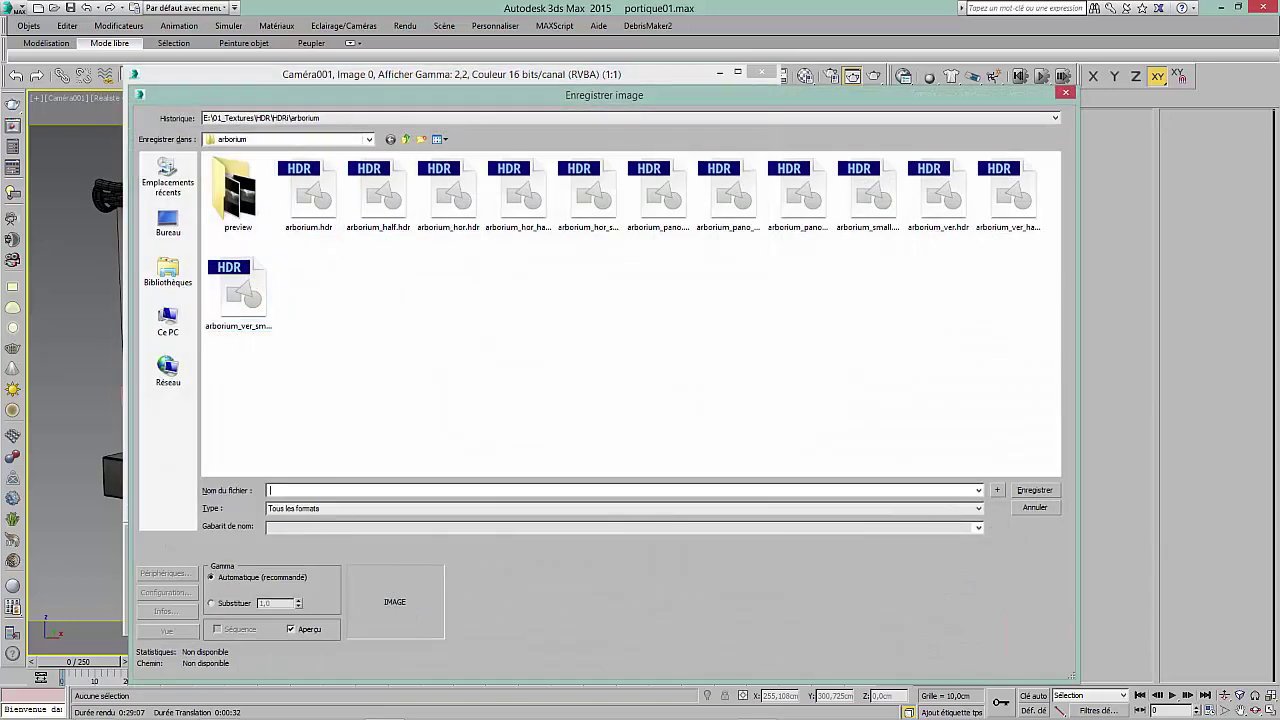
mouse_move(1076, 714)
left_click(796, 707)
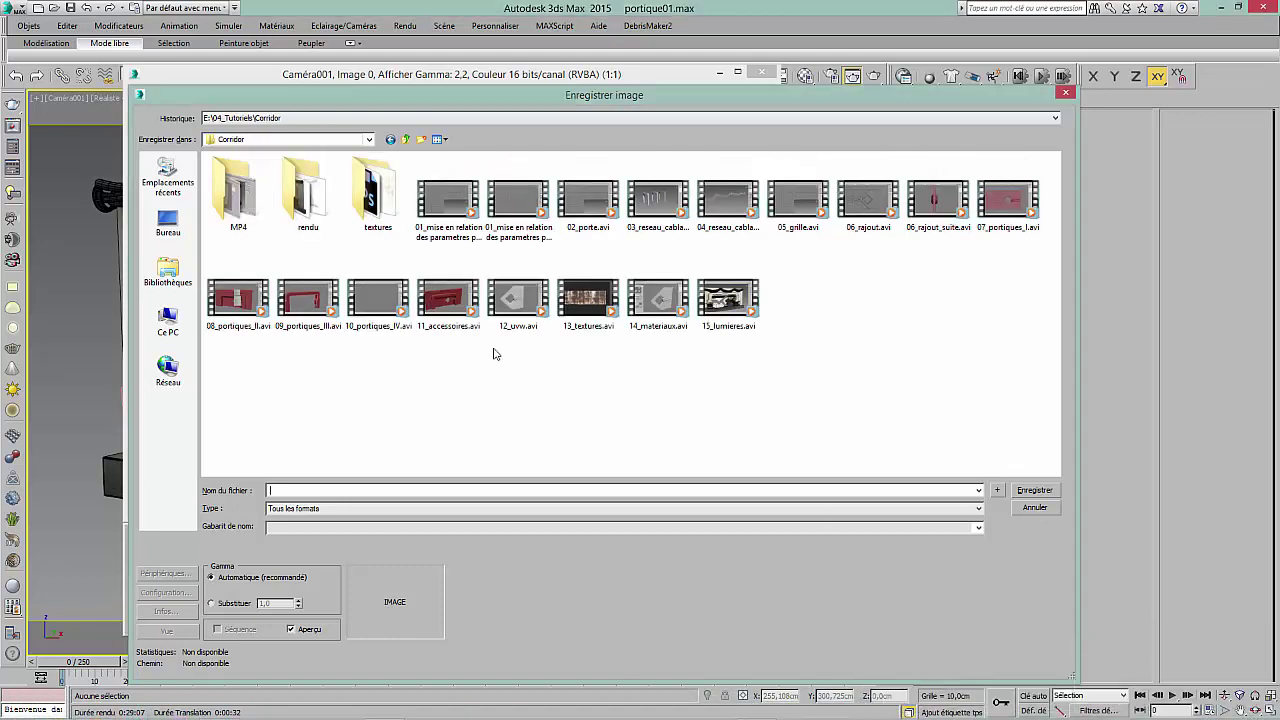
double_click(322, 210)
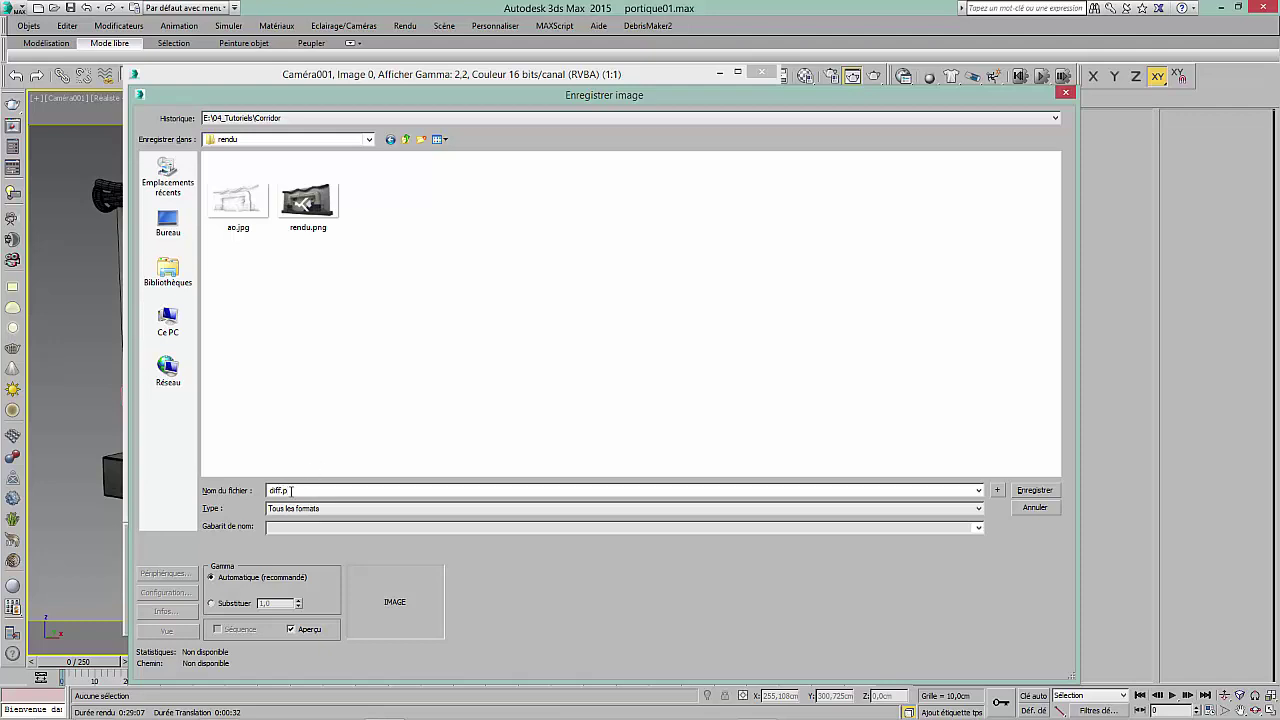
type("f_finale")
left_click(1037, 495)
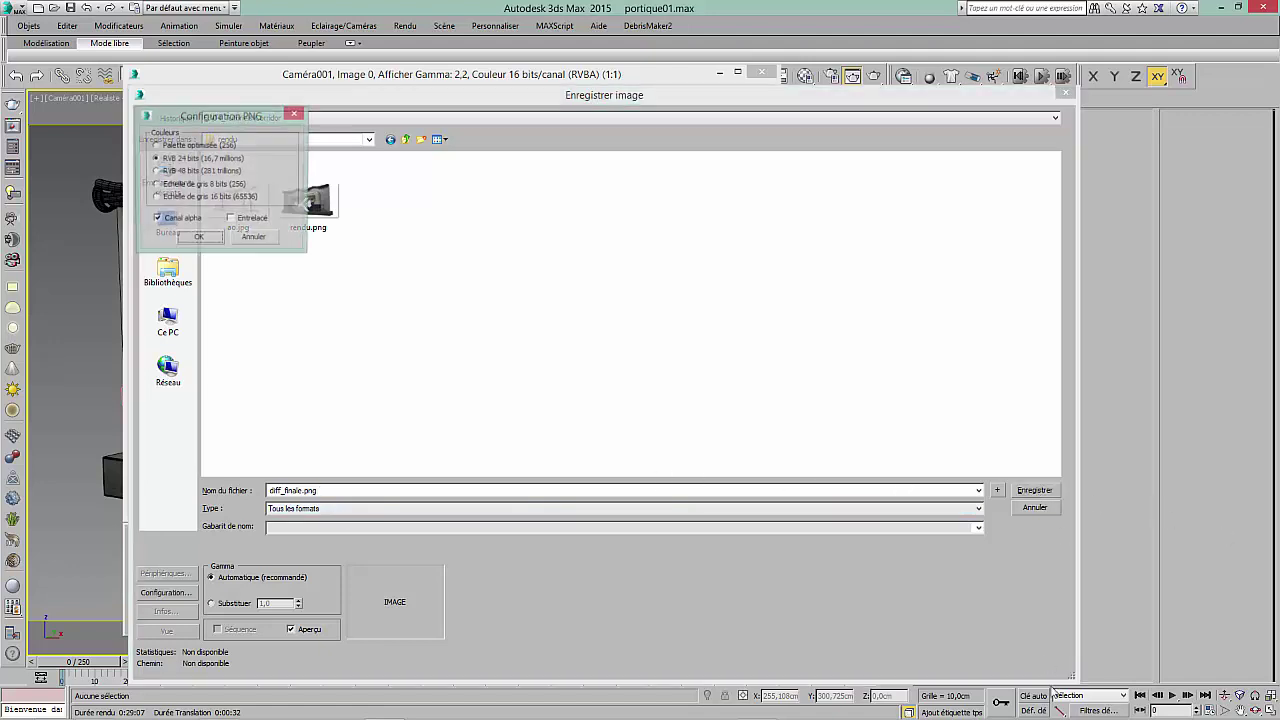
left_click(762, 709)
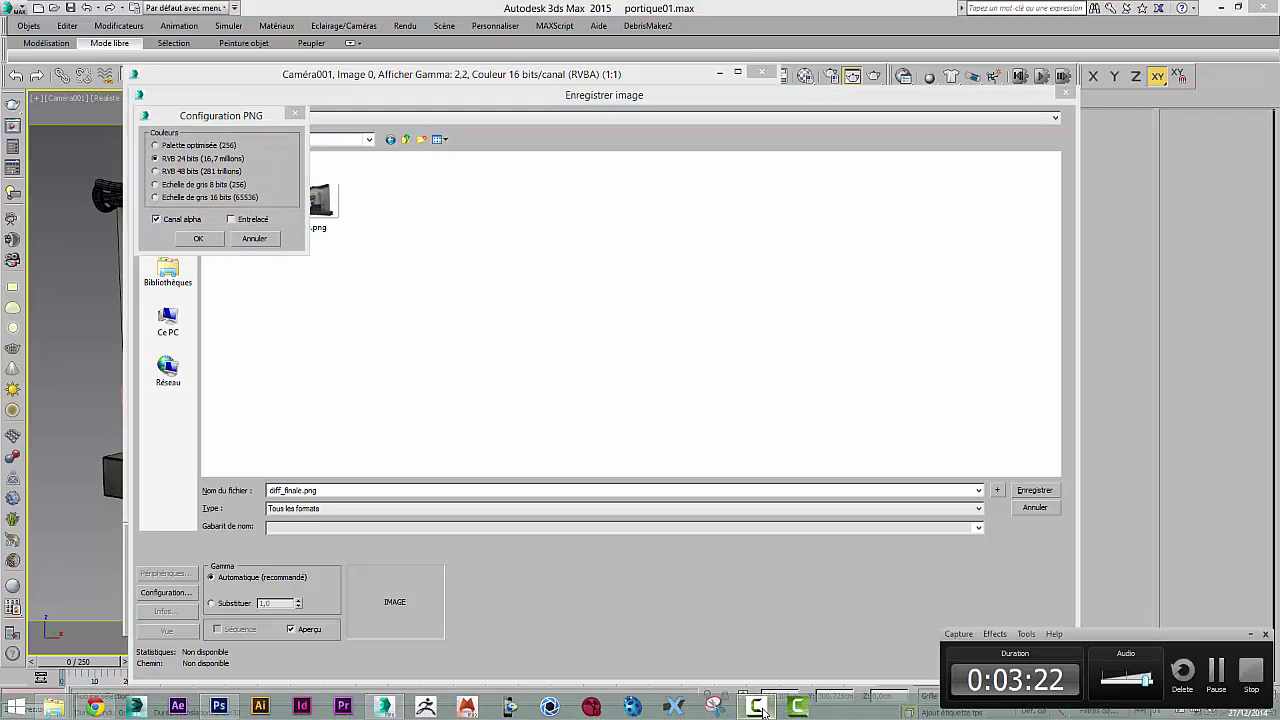
left_click(762, 709)
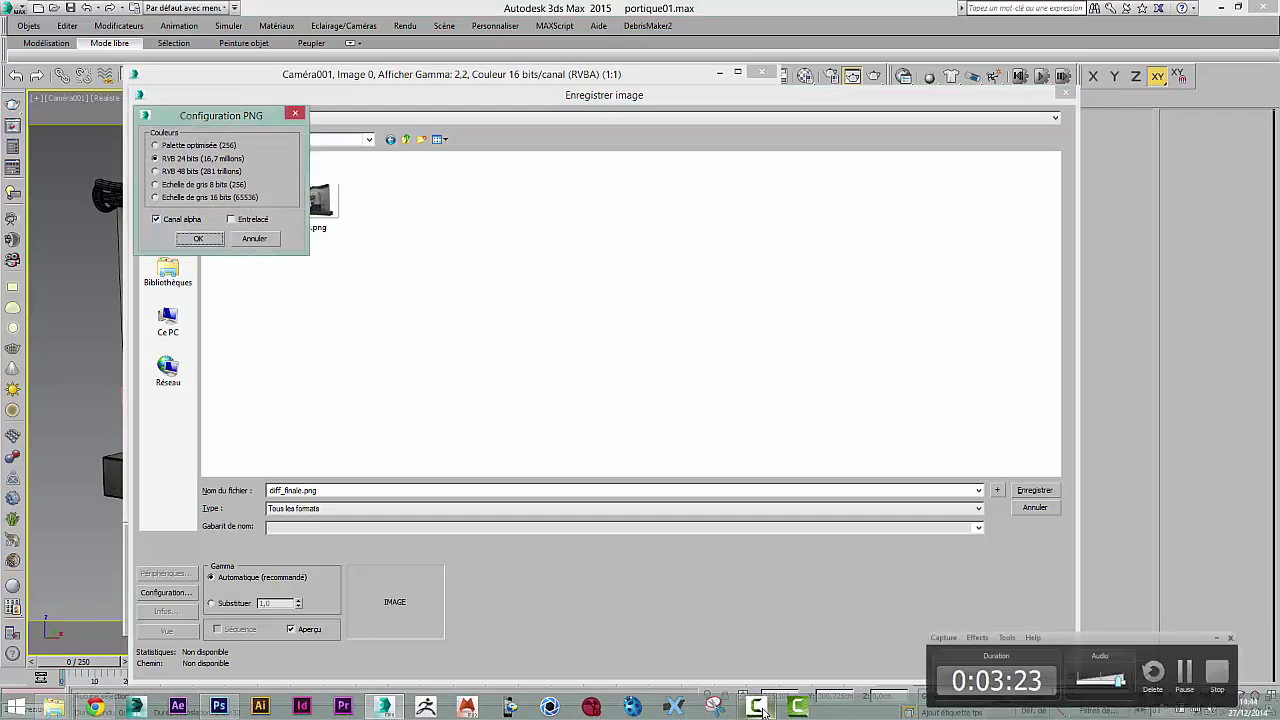
left_click(199, 240)
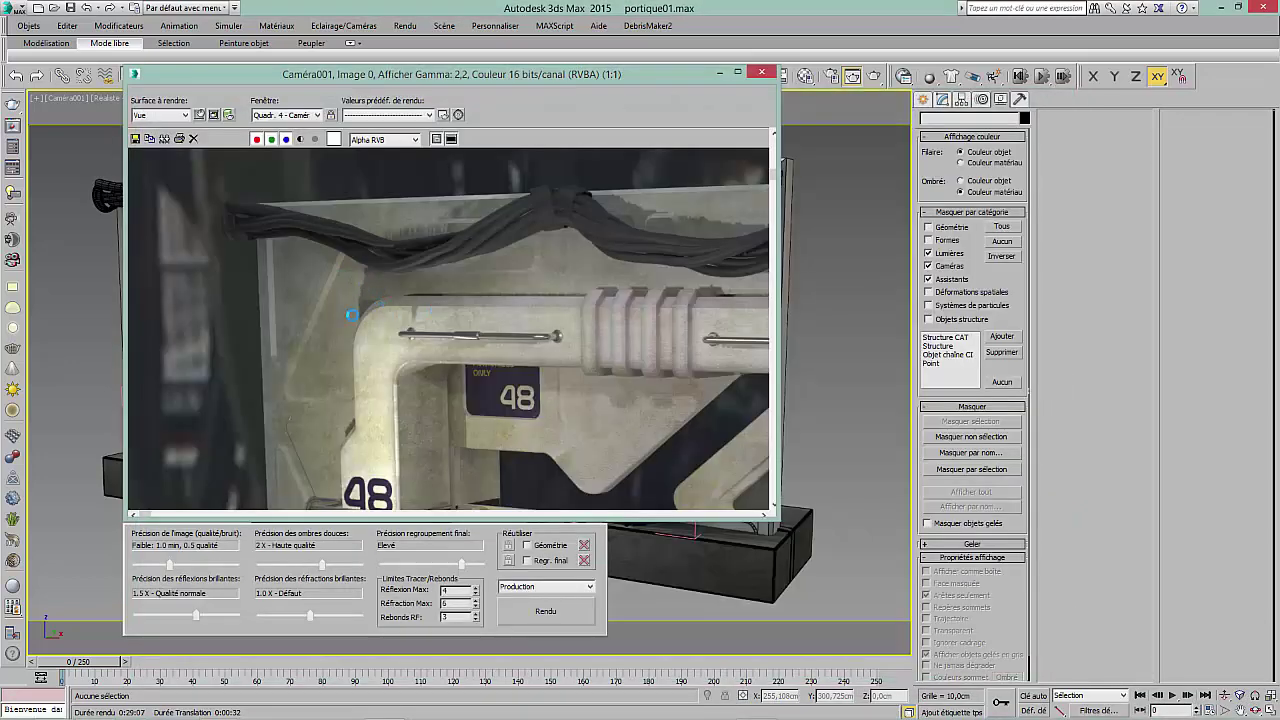
Close the rendered frame window and name the unused 07 - Default sample material AO in the Material Editor
scroll(463, 321, "down", 1)
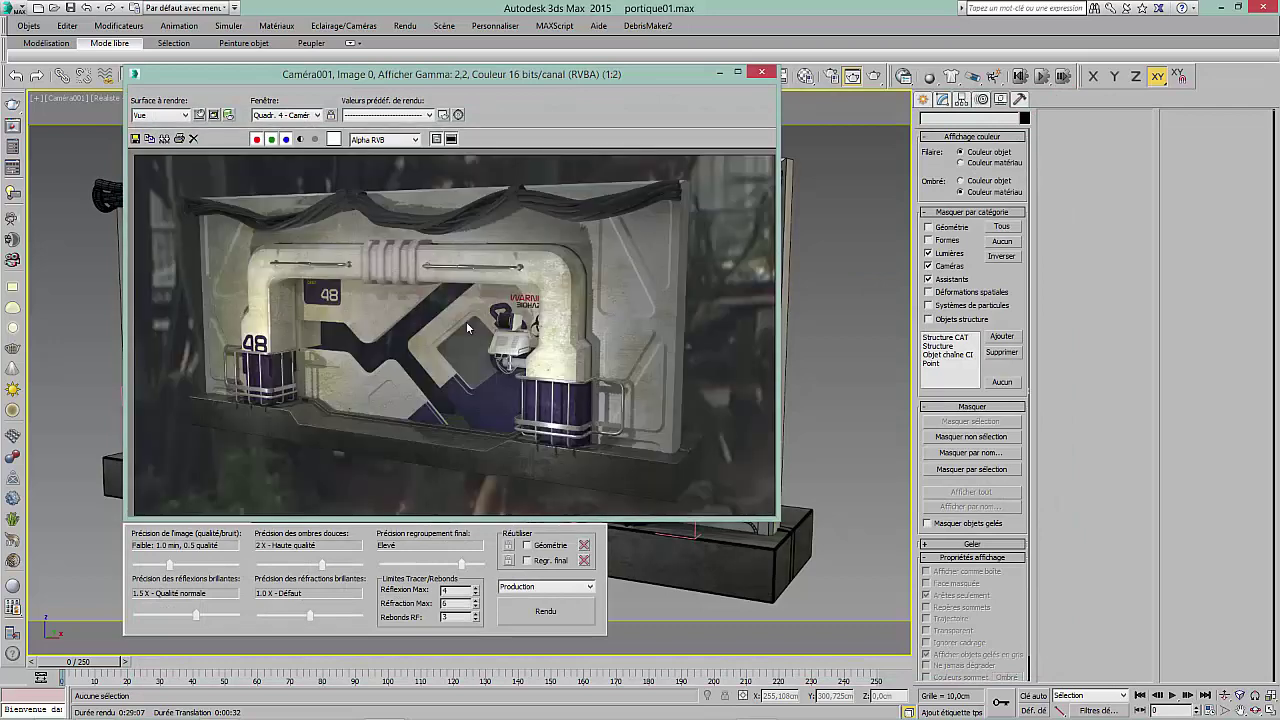
left_click(763, 74)
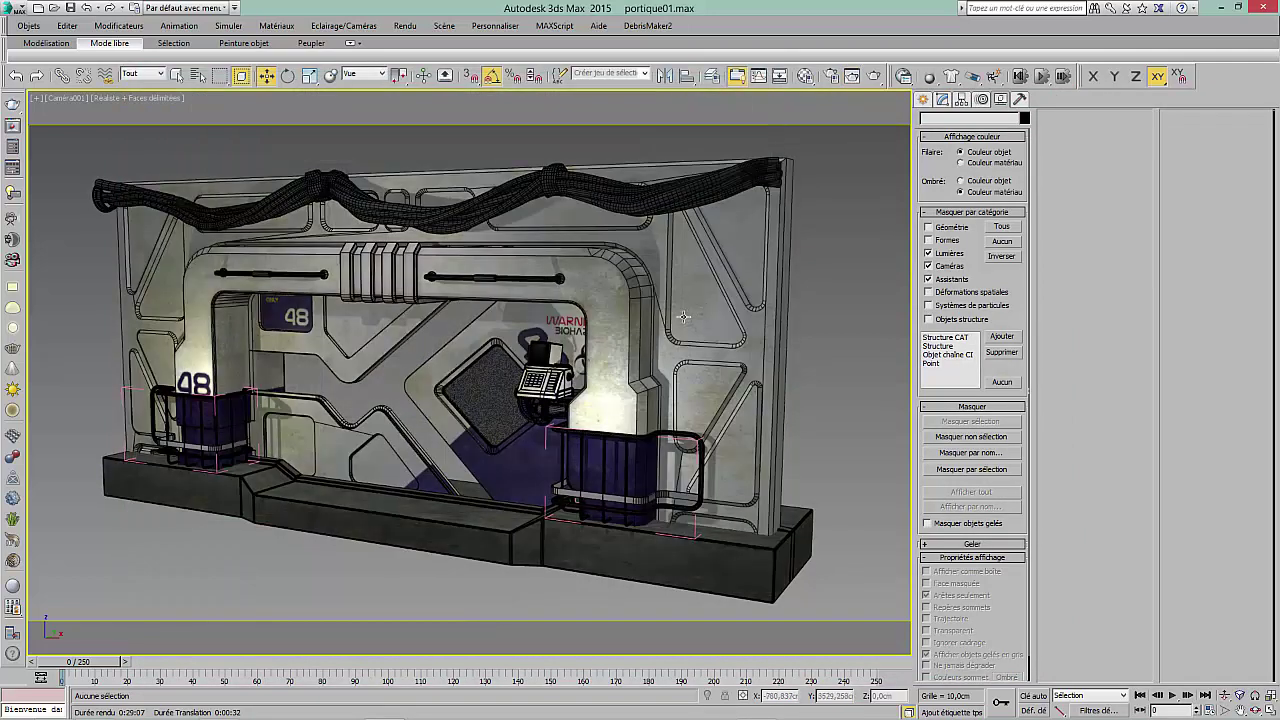
left_click(806, 75)
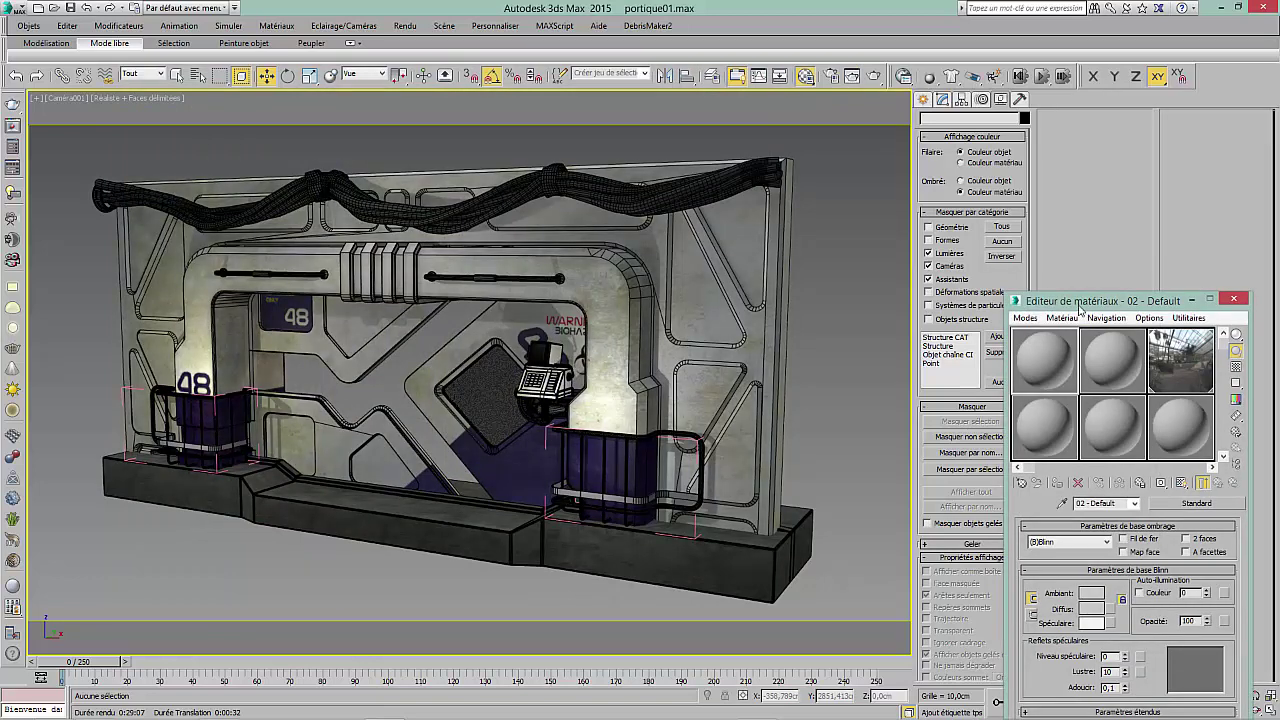
left_click_drag(1083, 297, 1067, 153)
left_click(1027, 280)
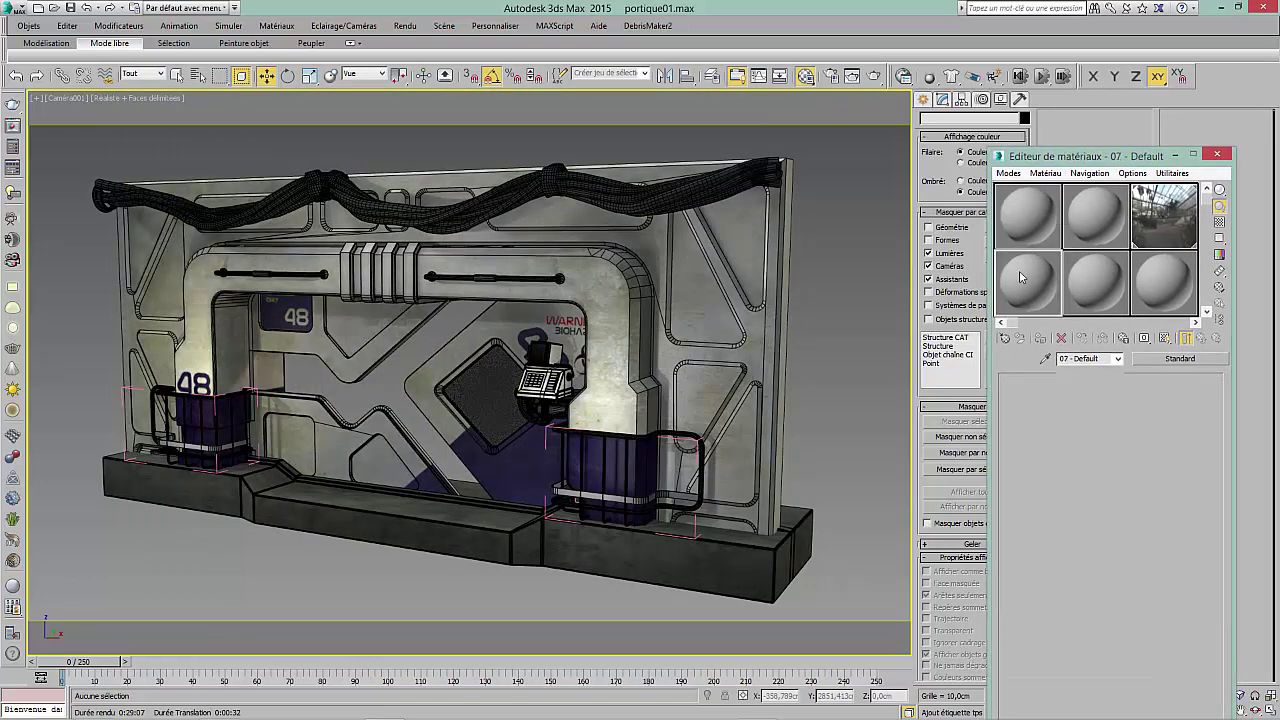
left_click(1102, 358)
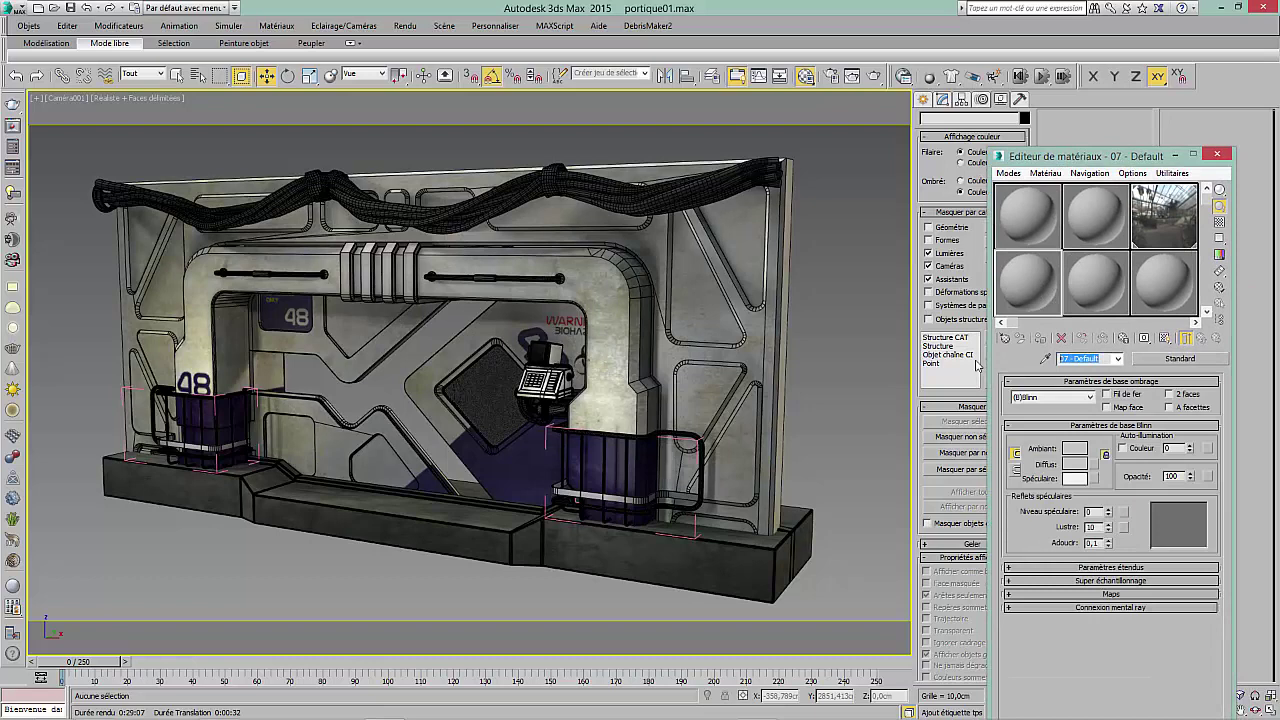
type("AO")
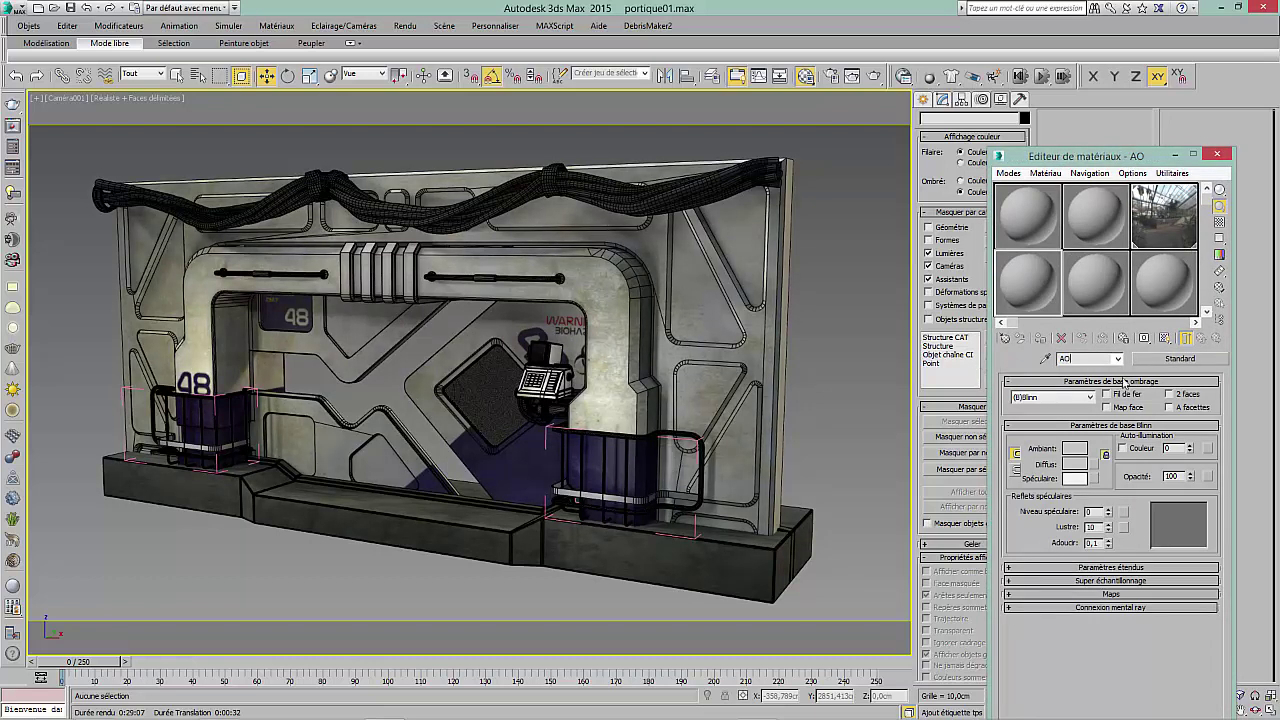
Change the AO material's type from Standard to mental ray
left_click(1179, 359)
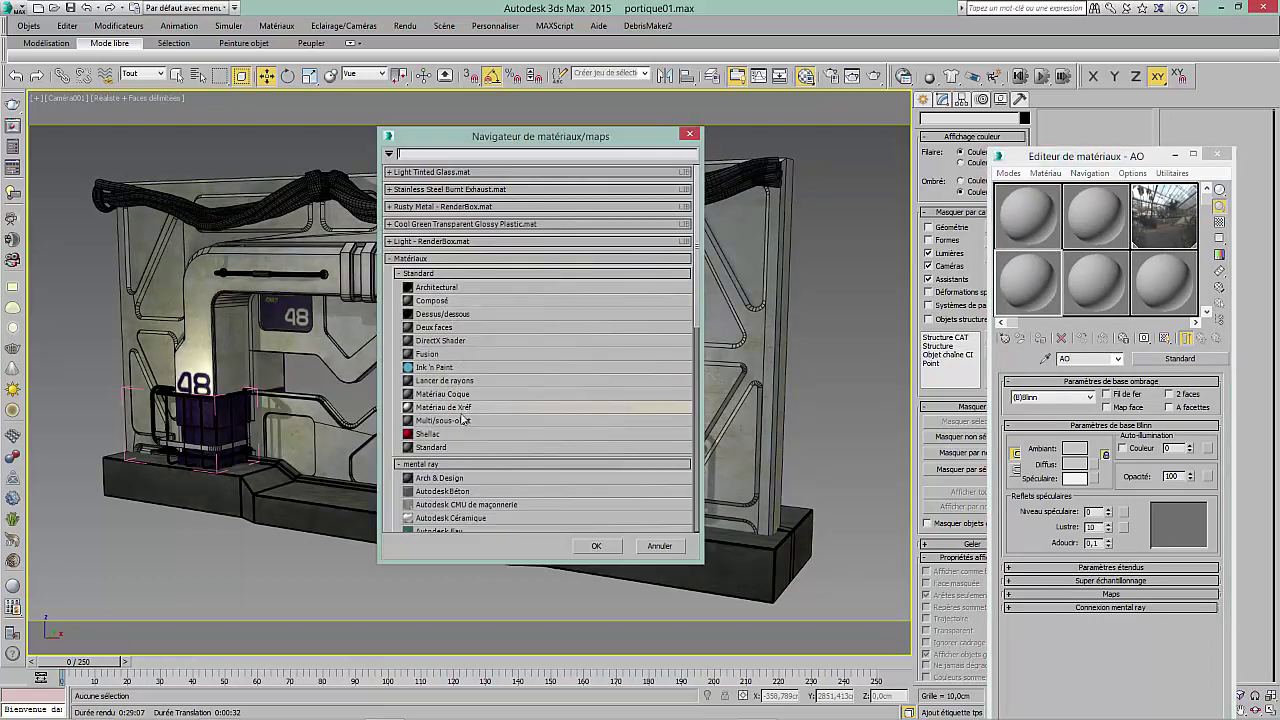
scroll(442, 480, "down", 5)
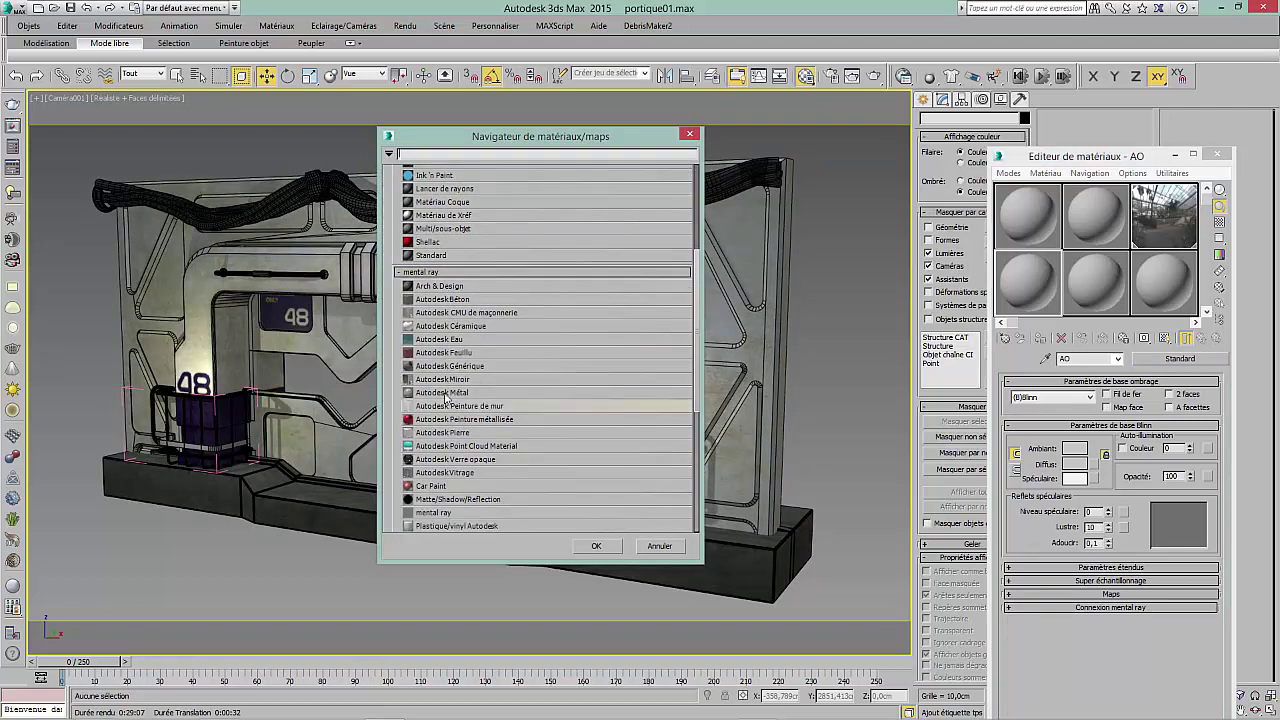
scroll(442, 302, "down", 3)
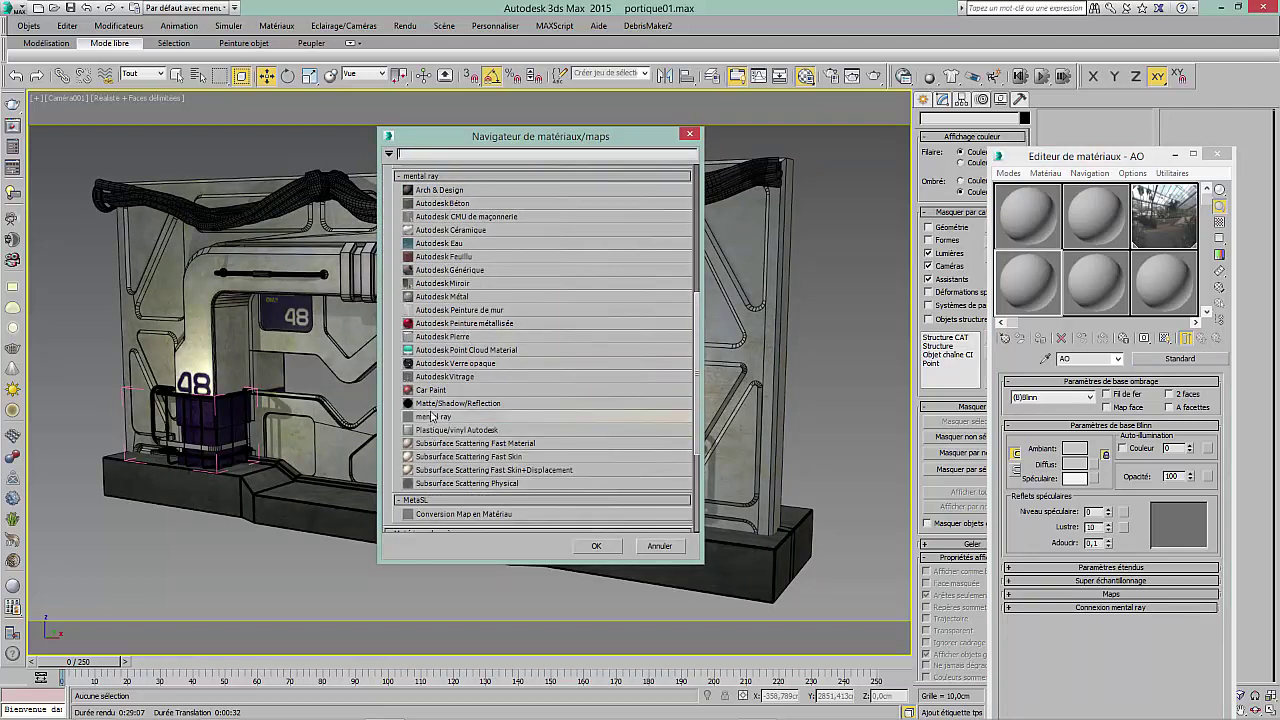
left_click(432, 416)
double_click(432, 416)
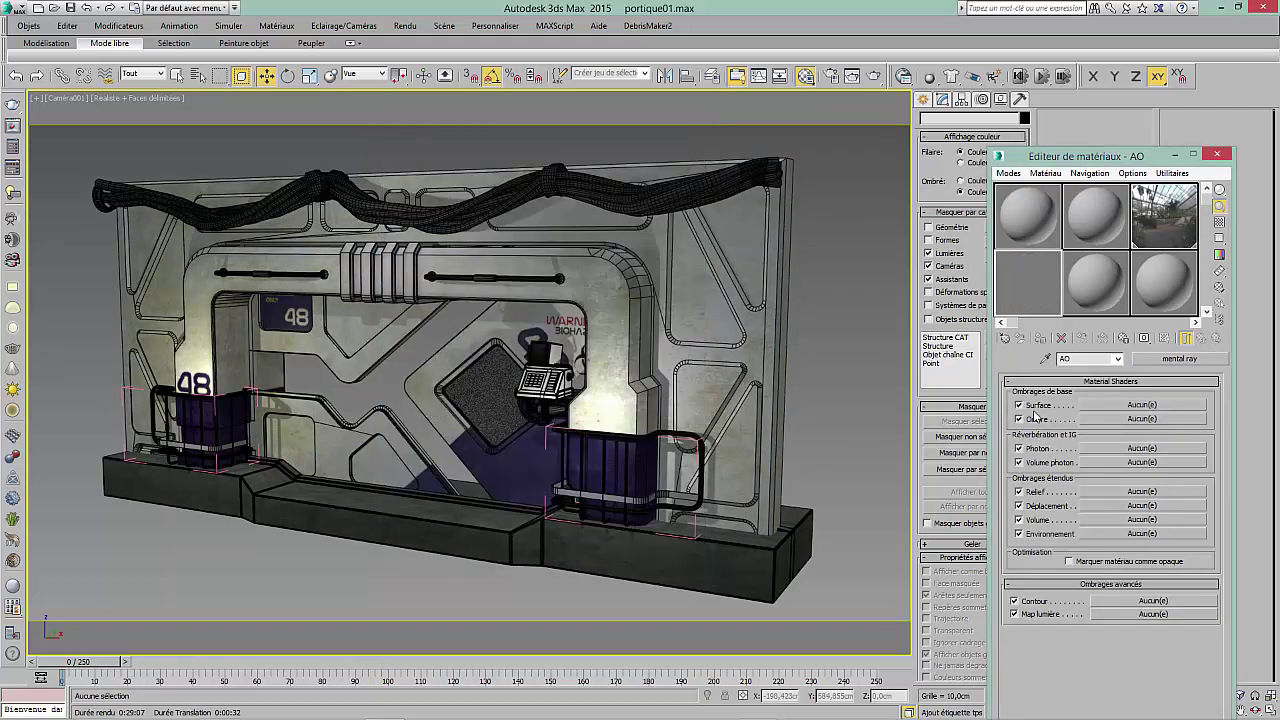
Assign an Ambient/Reflective Occlusion map to the AO material's Surface shader
left_click(1142, 405)
scroll(431, 249, "up", 9)
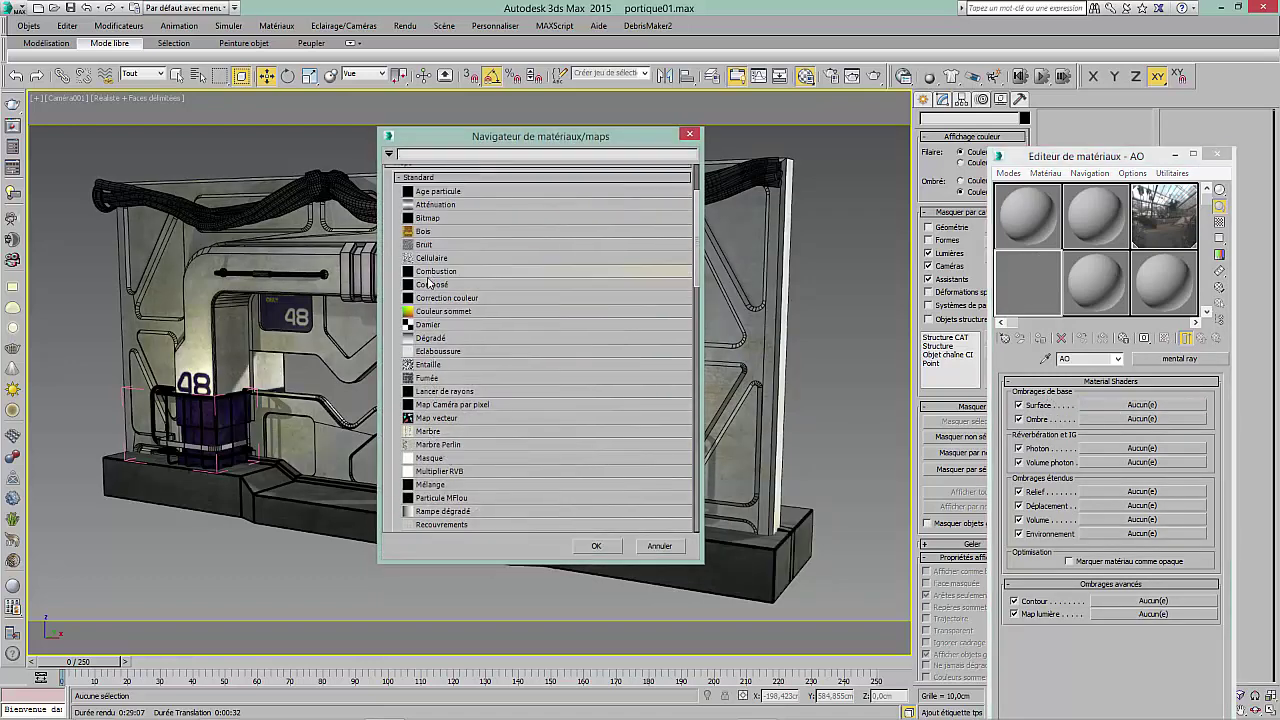
scroll(427, 328, "down", 8)
scroll(427, 330, "down", 5)
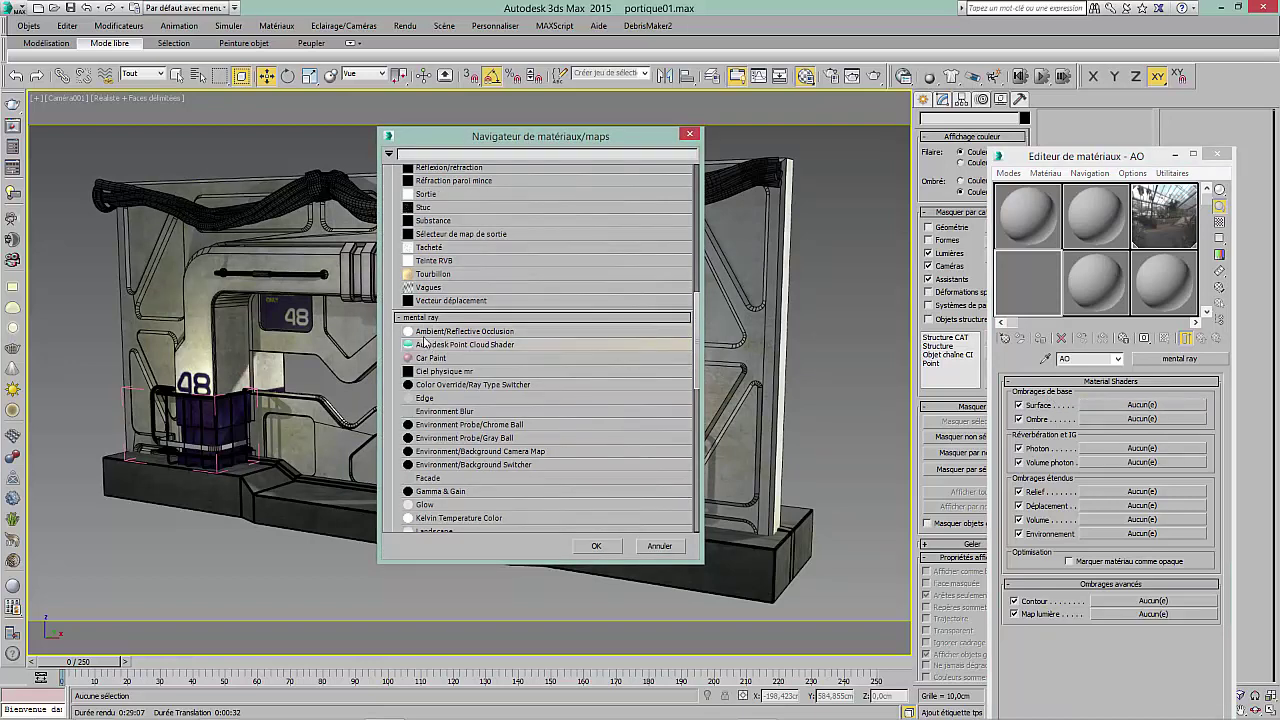
double_click(465, 333)
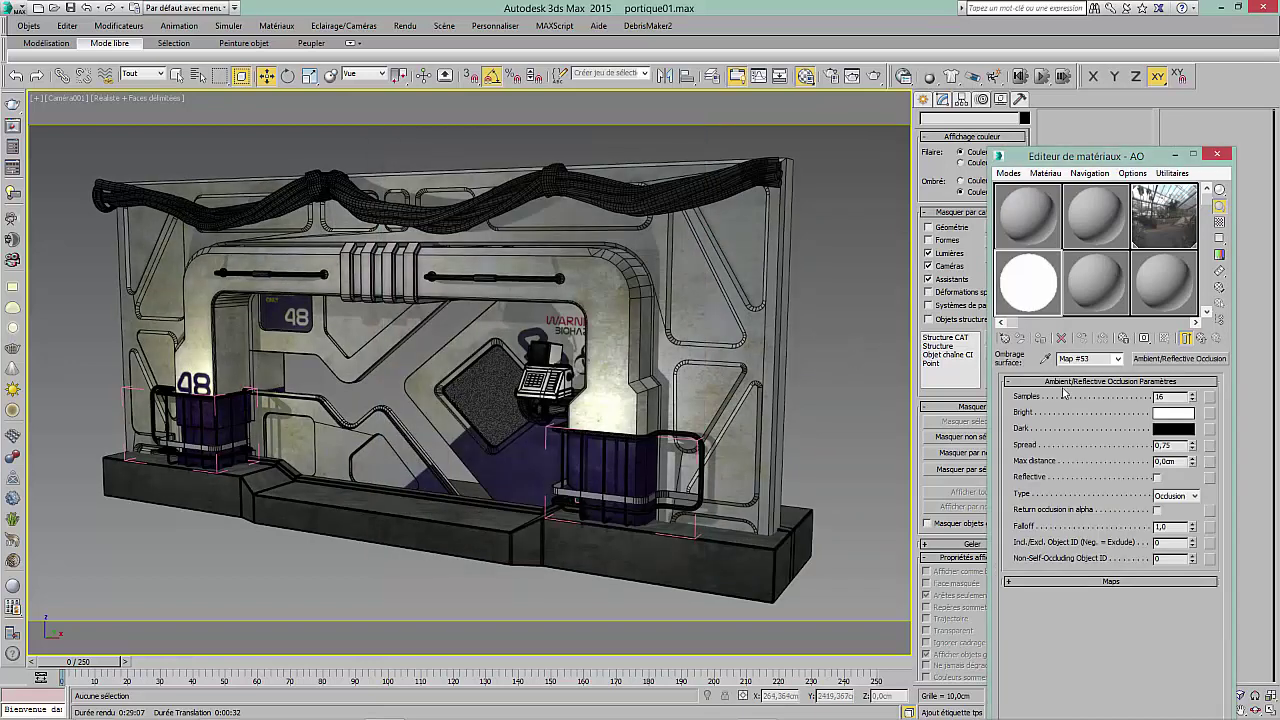
Set the occlusion map's samples to 250 and its max distance to 200 cm
left_click_drag(1173, 397, 1088, 398)
type("250")
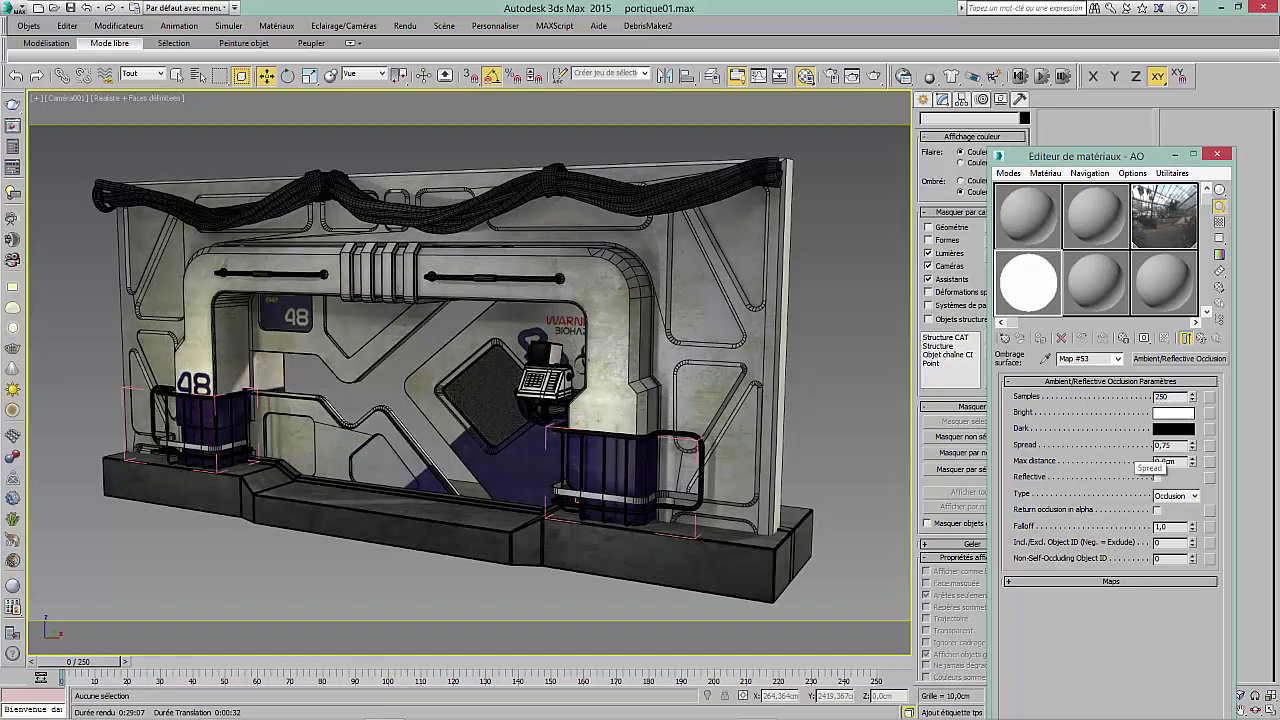
left_click_drag(1179, 461, 1127, 467)
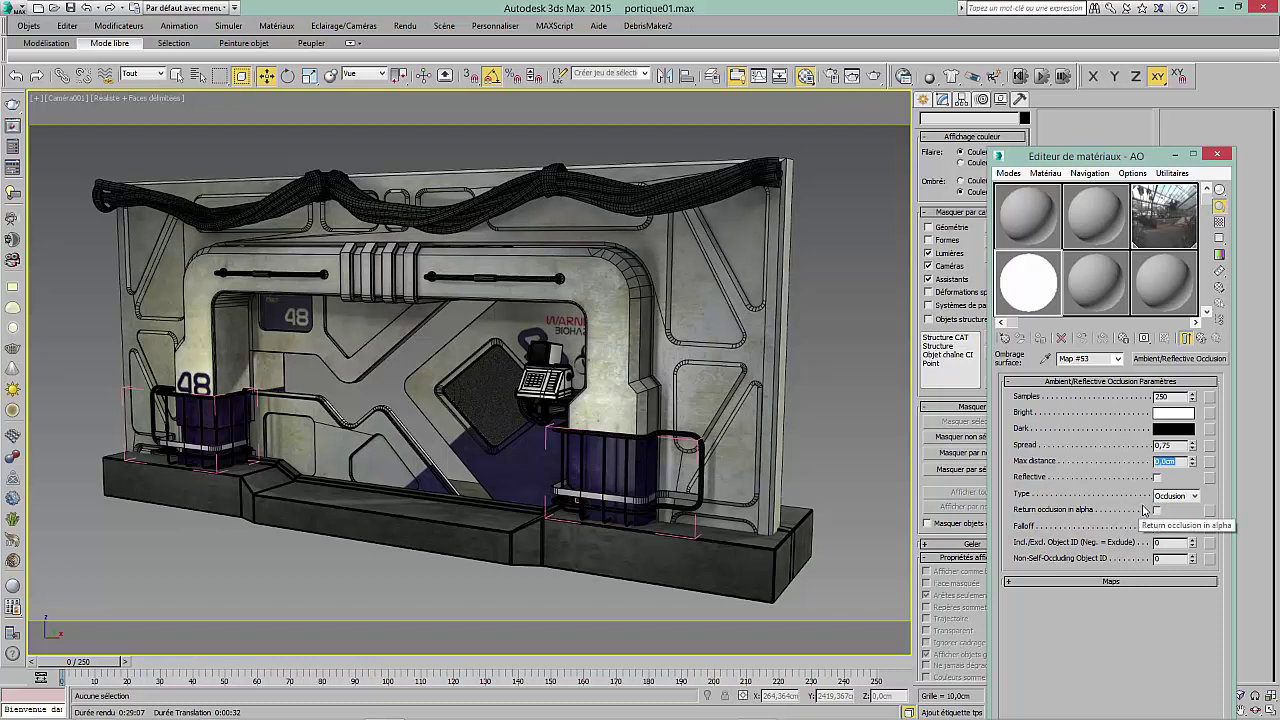
type("200")
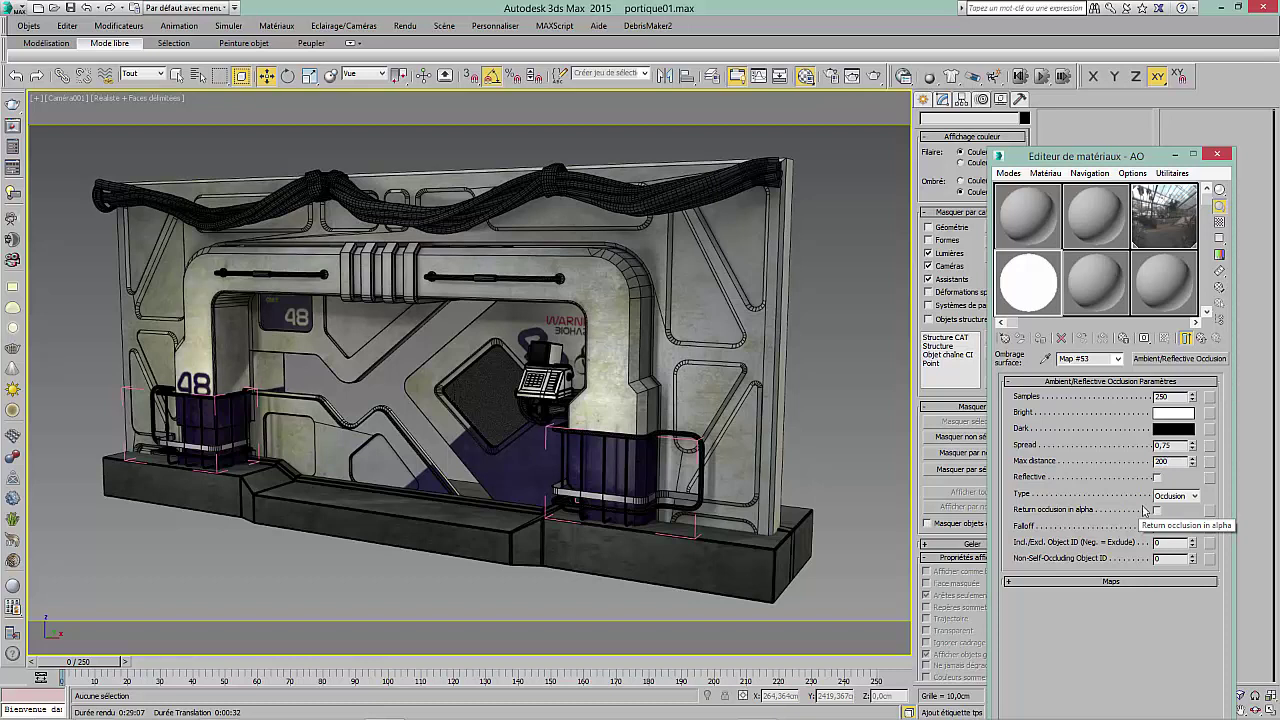
left_click(1183, 447)
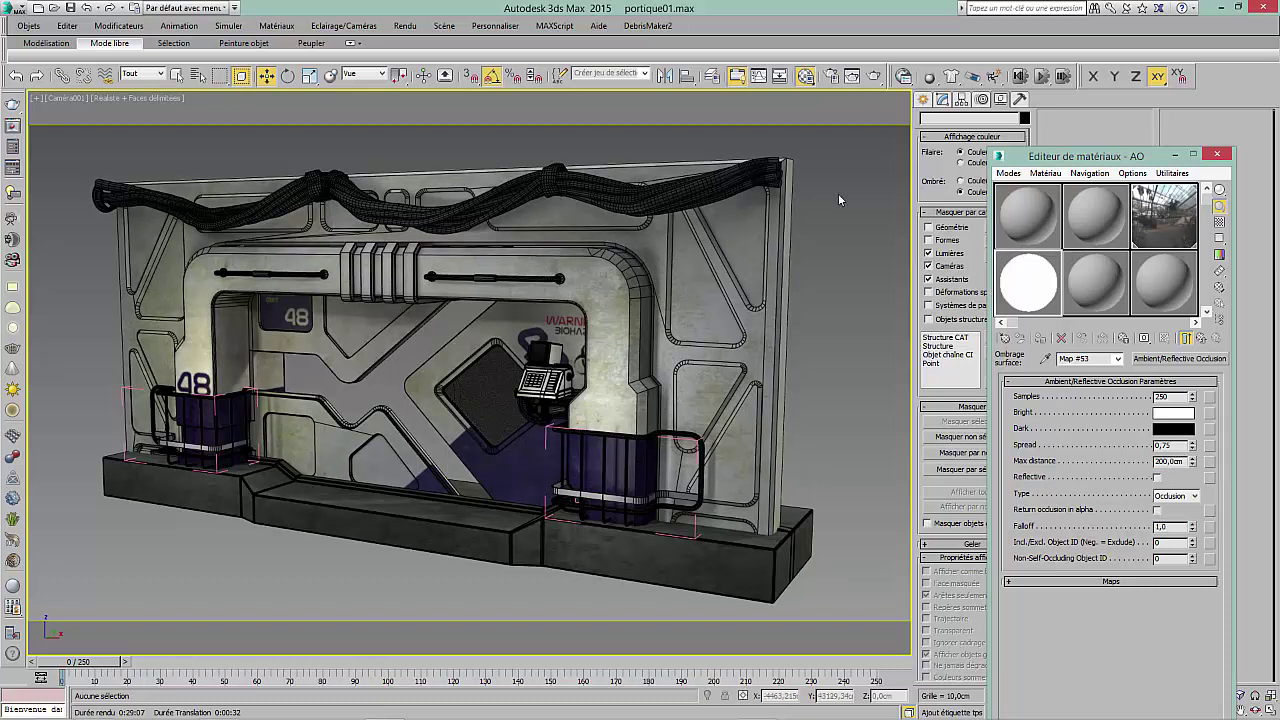
Enable the material override in the mental ray processing settings and assign the AO material to it as an instance
left_click(829, 84)
left_click(743, 45)
left_click_drag(725, 24, 828, 105)
left_click(750, 267)
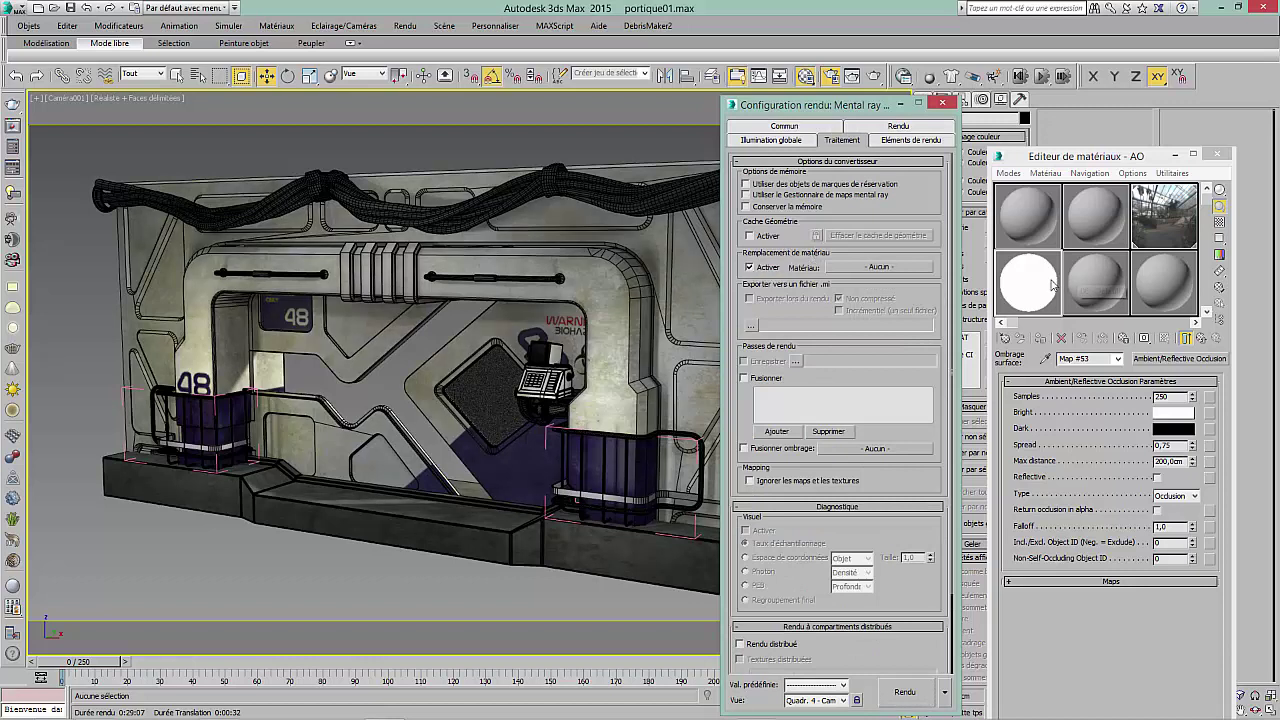
left_click_drag(1040, 285, 880, 268)
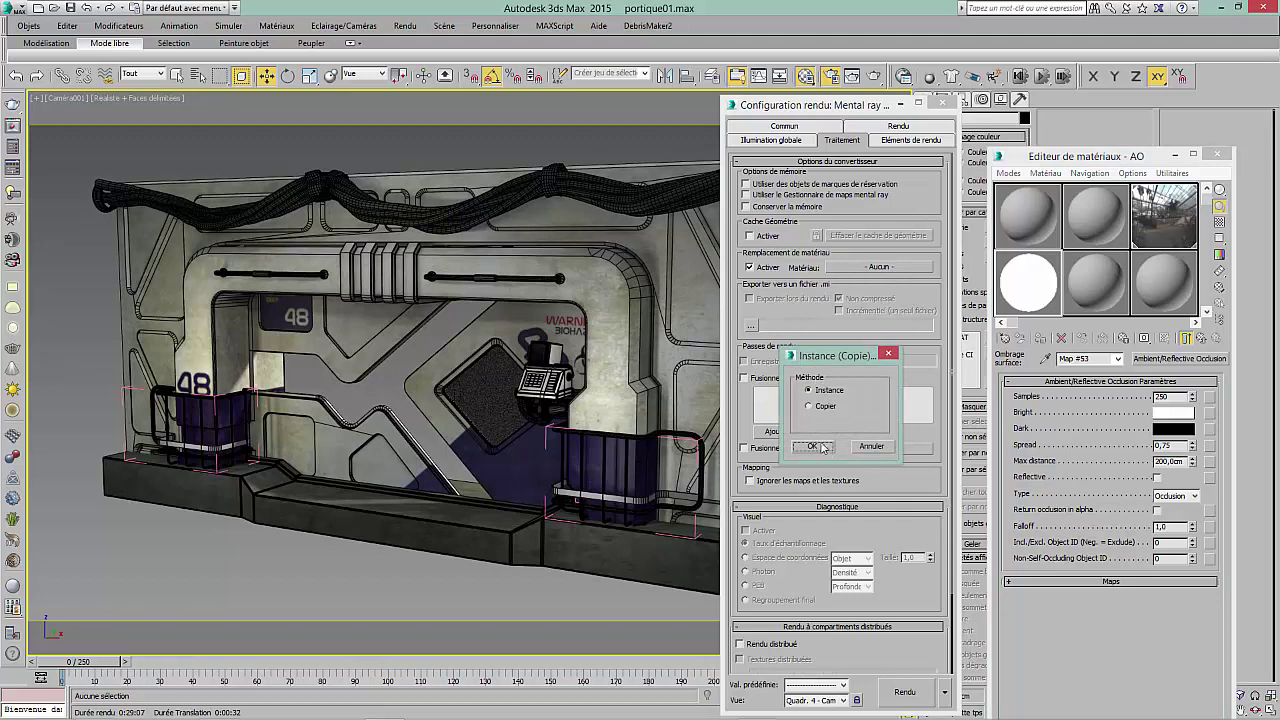
left_click(814, 446)
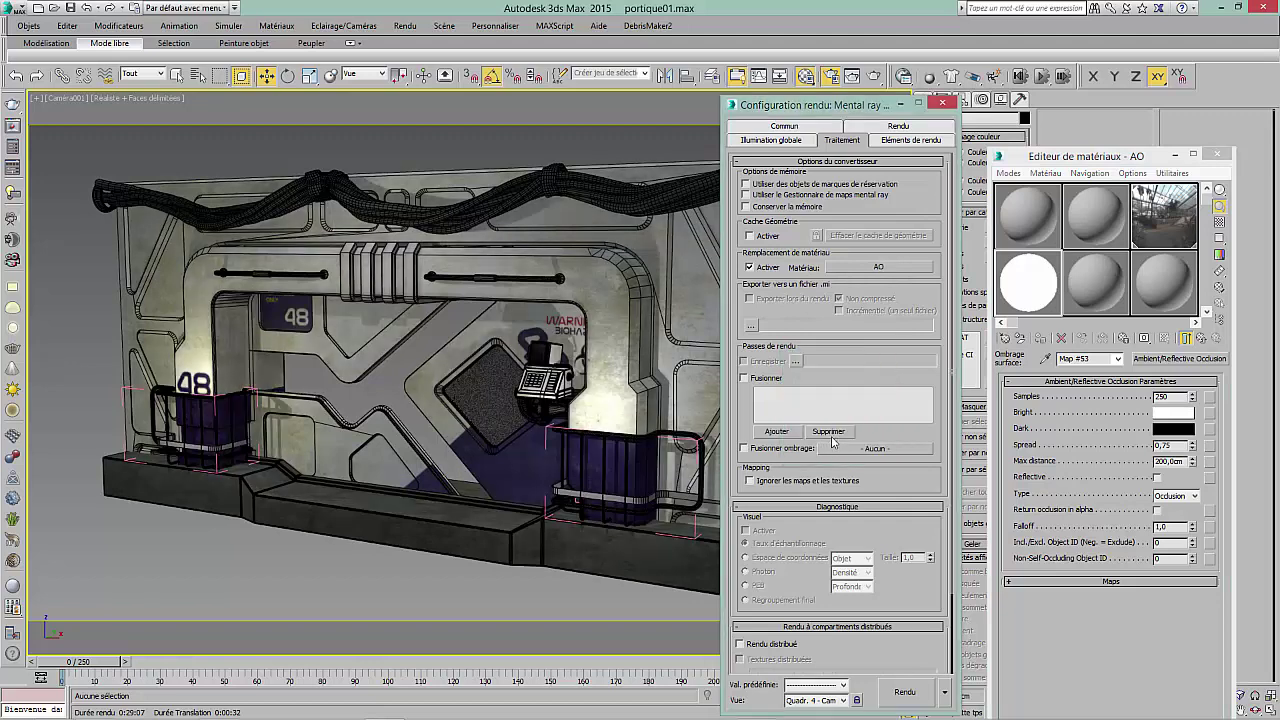
Configure the environment with a white background colour, the environment map turned off and no exposure control
left_click(404, 27)
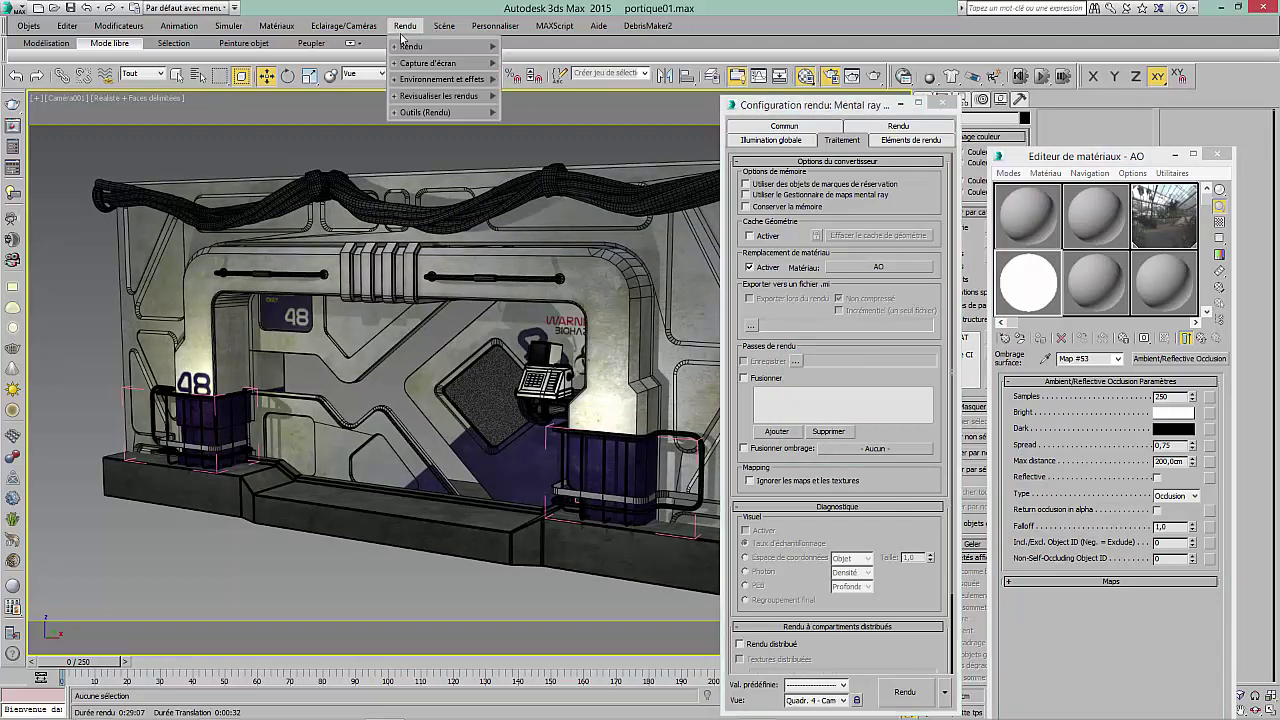
mouse_move(409, 50)
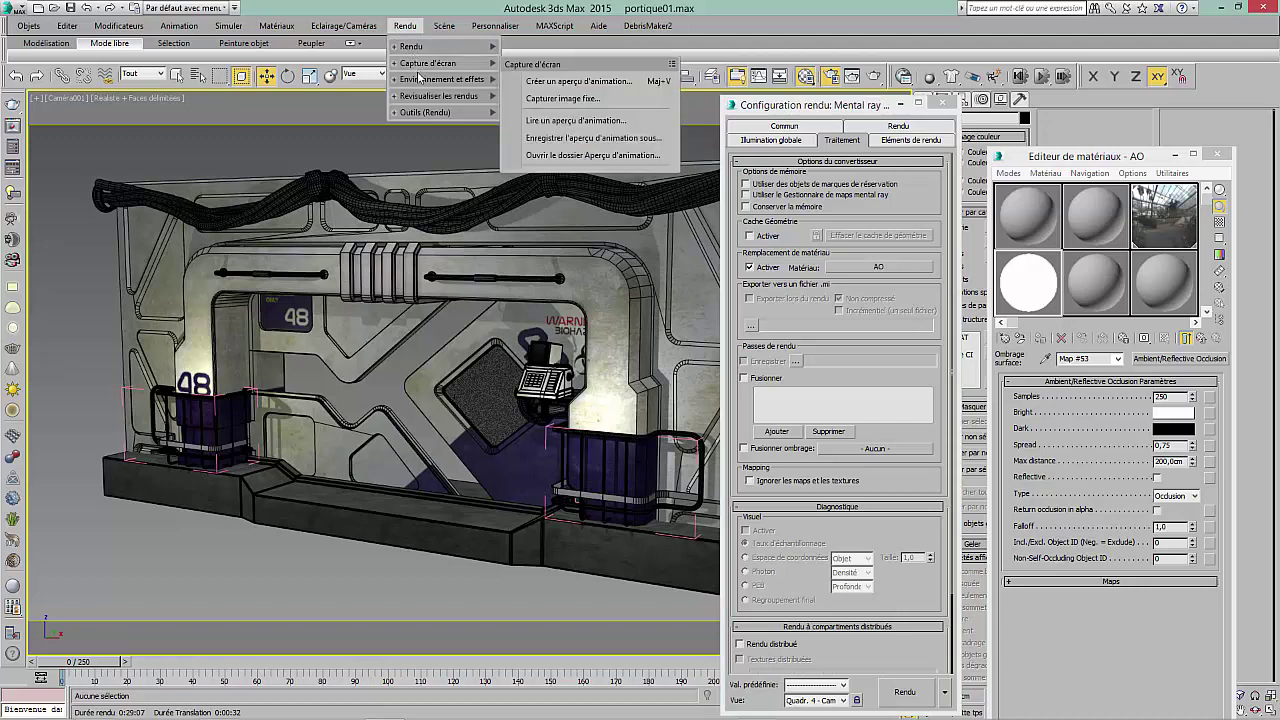
mouse_move(419, 80)
left_click(561, 97)
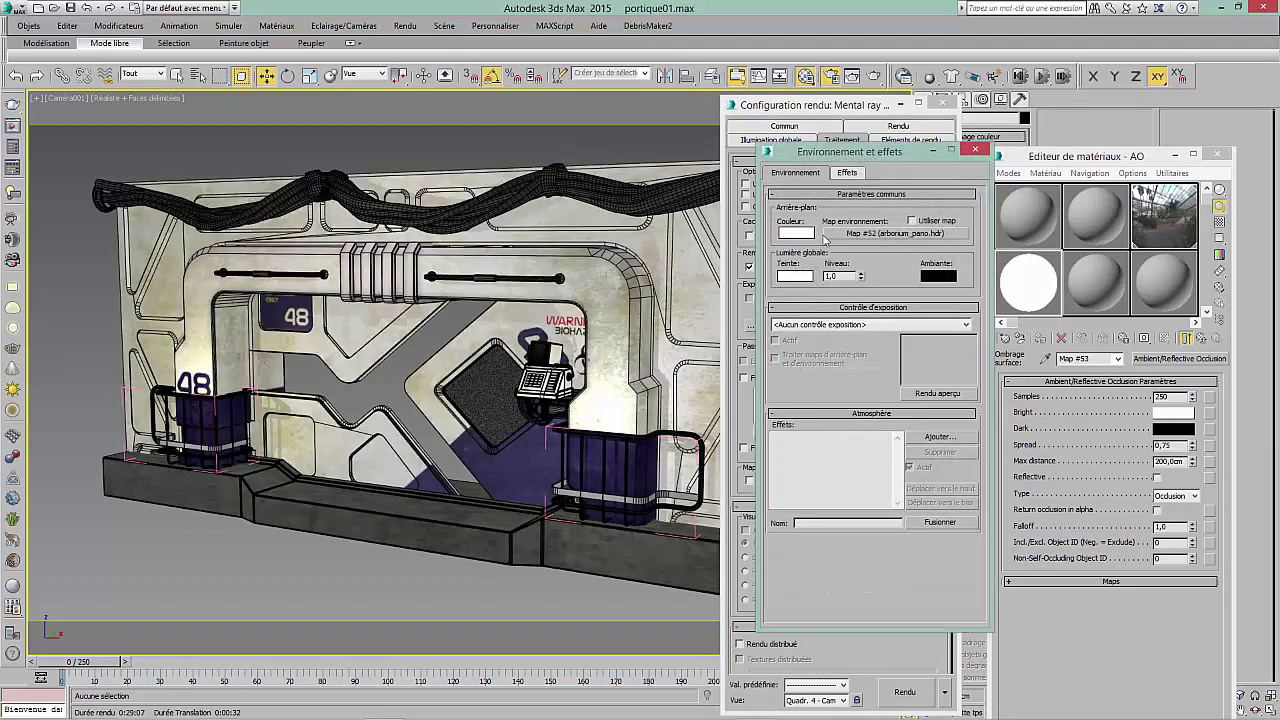
left_click_drag(799, 276, 799, 238)
left_click(866, 394)
left_click(795, 229)
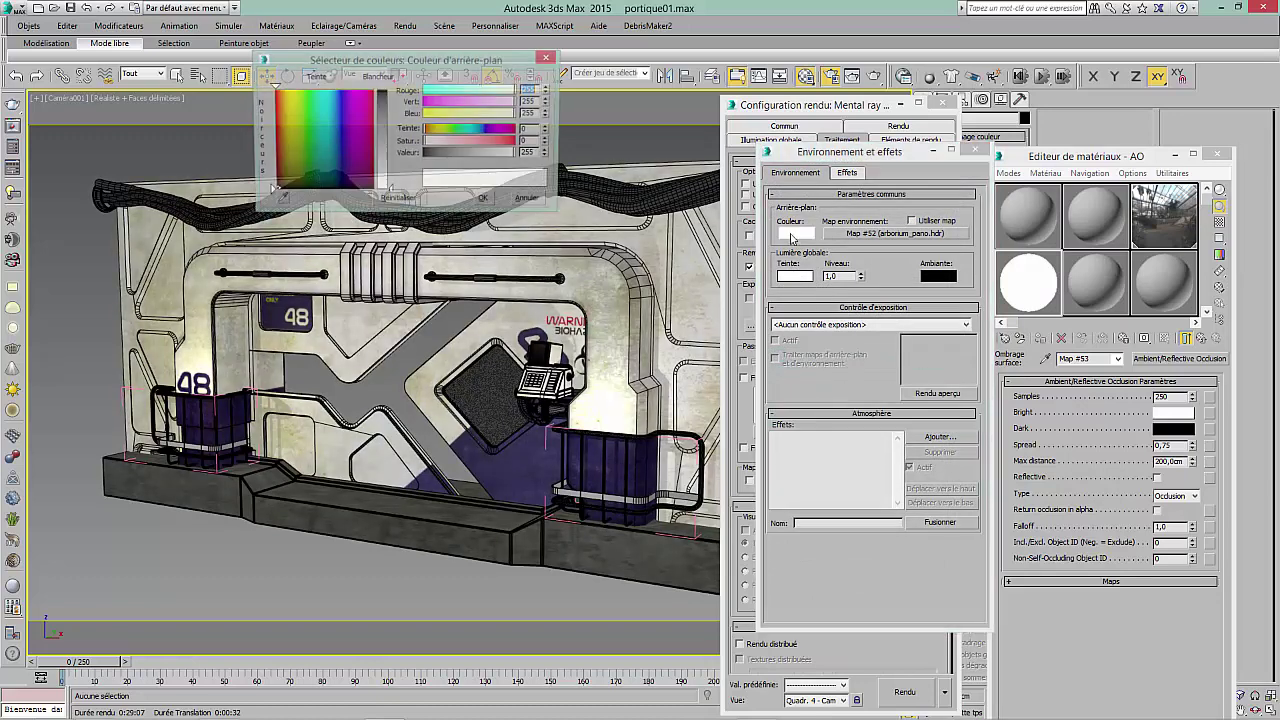
left_click(485, 201)
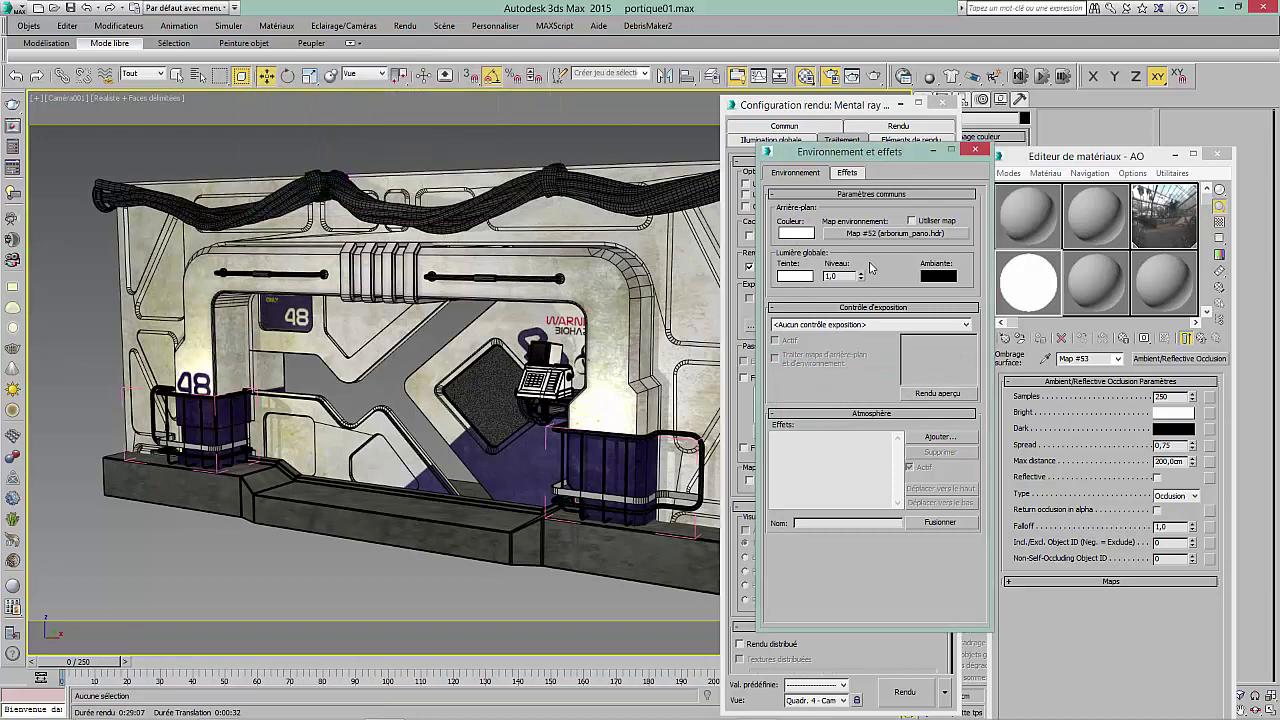
left_click(975, 152)
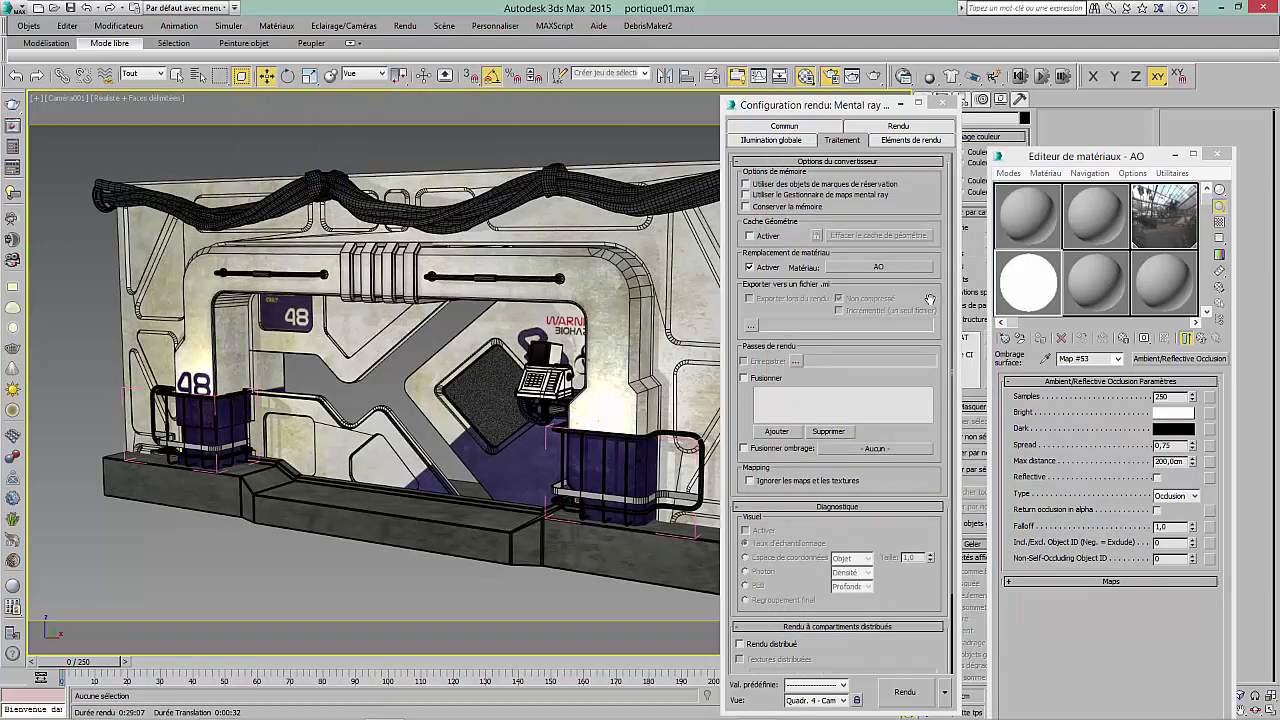
Test-render the ambient occlusion pass, set the occlusion's max distance to 100 cm and render the camera view again
left_click(905, 692)
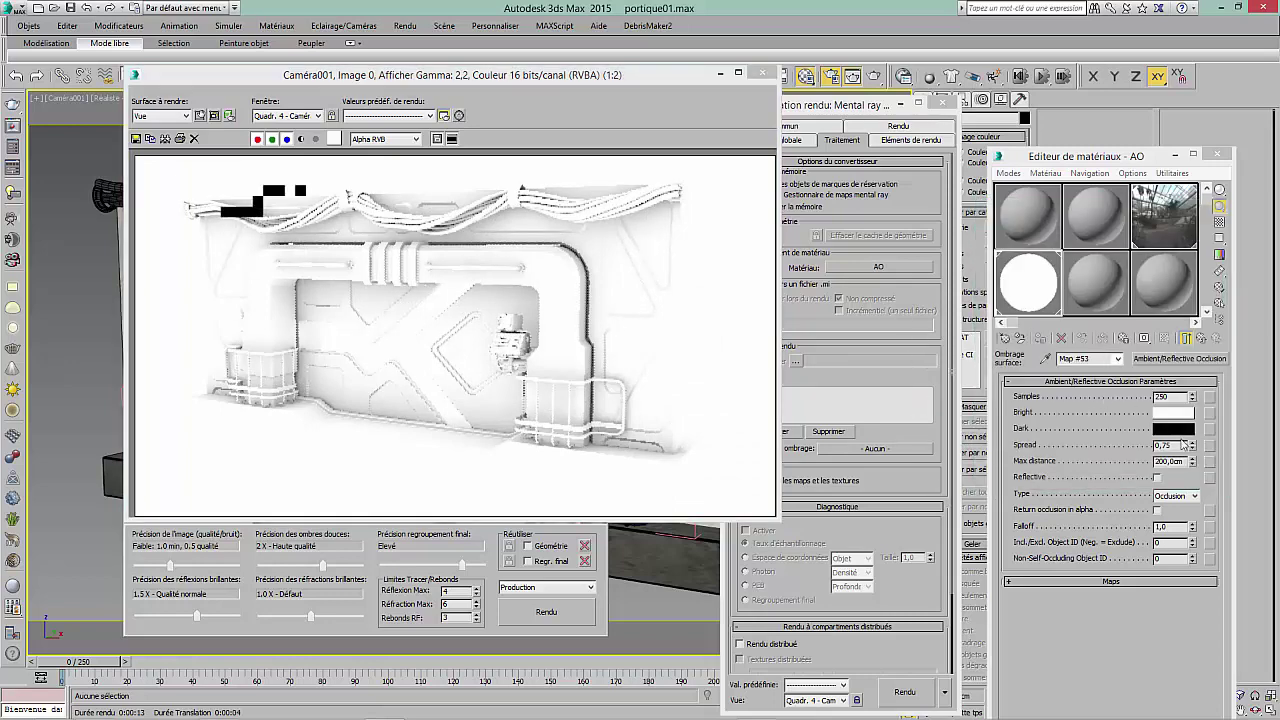
double_click(1170, 461)
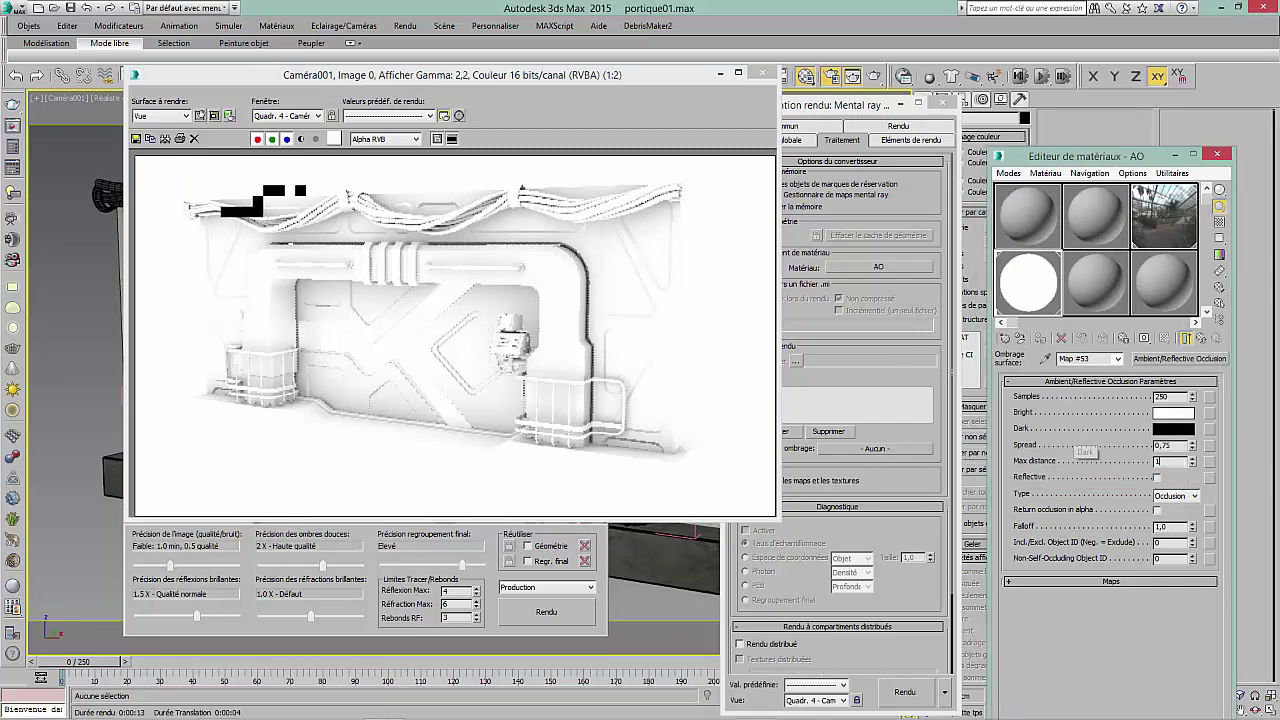
type("100,0m")
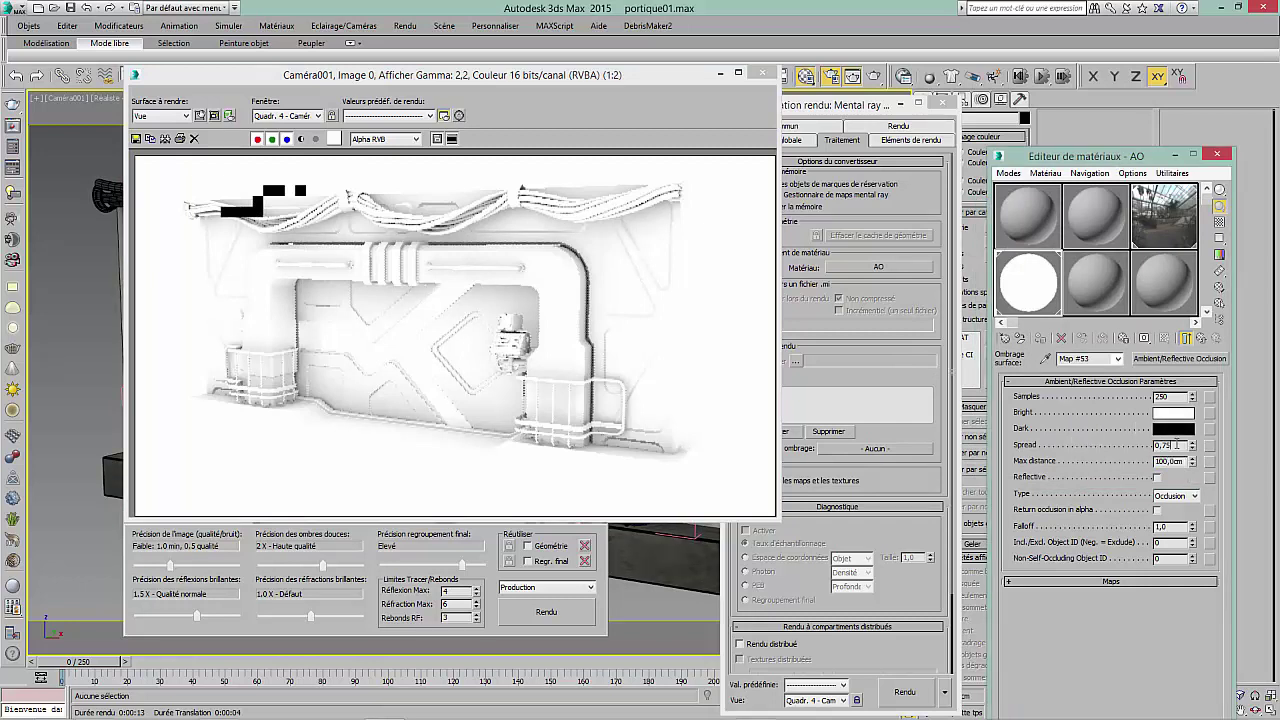
left_click(904, 691)
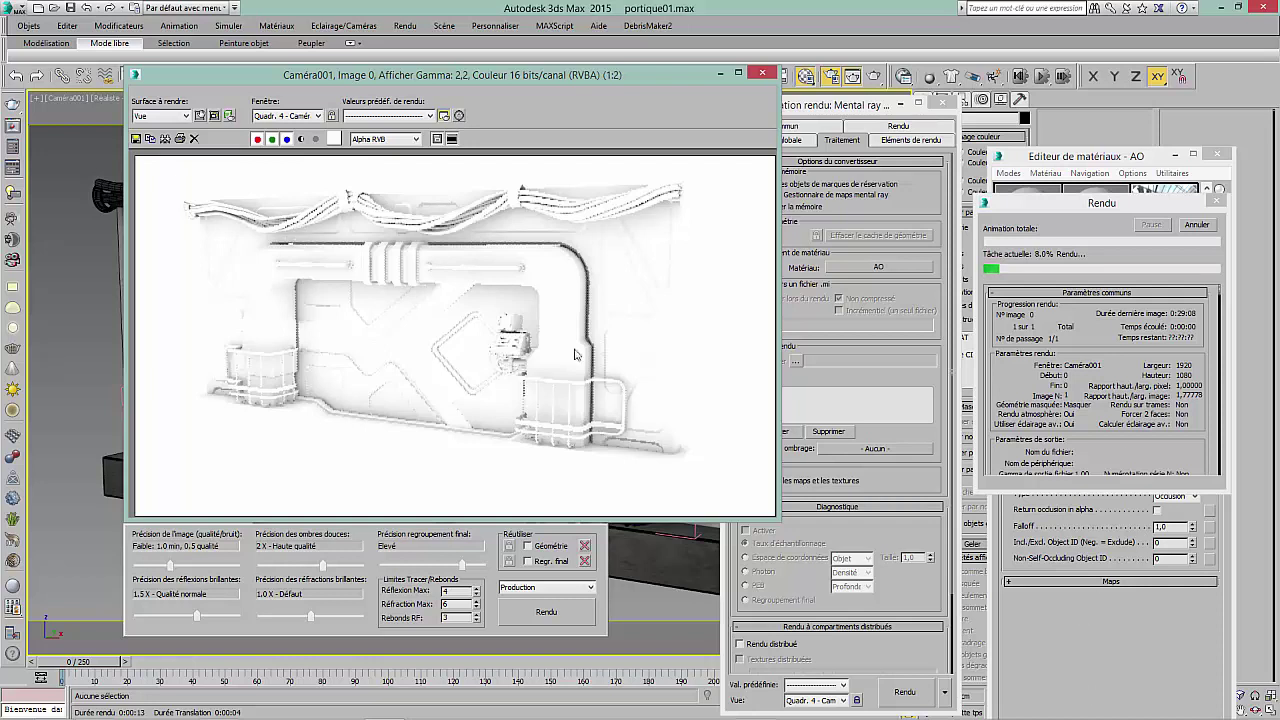
mouse_move(1031, 716)
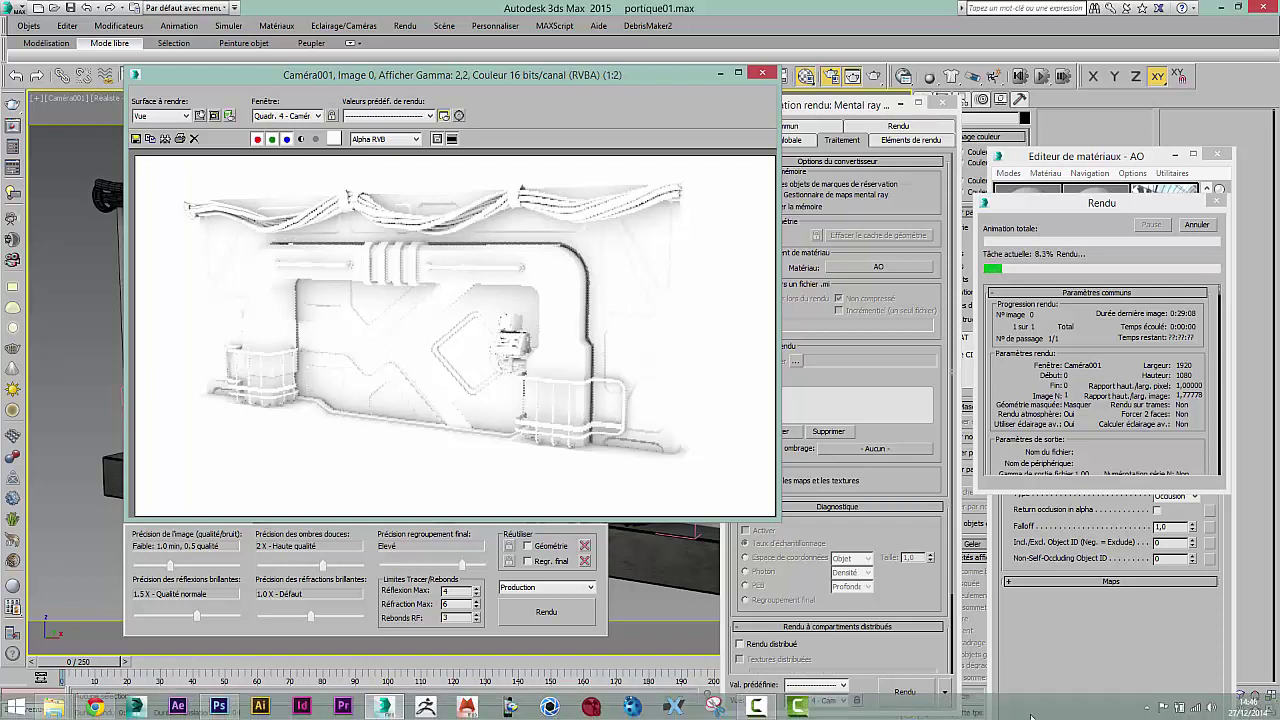
left_click(756, 706)
left_click(1212, 674)
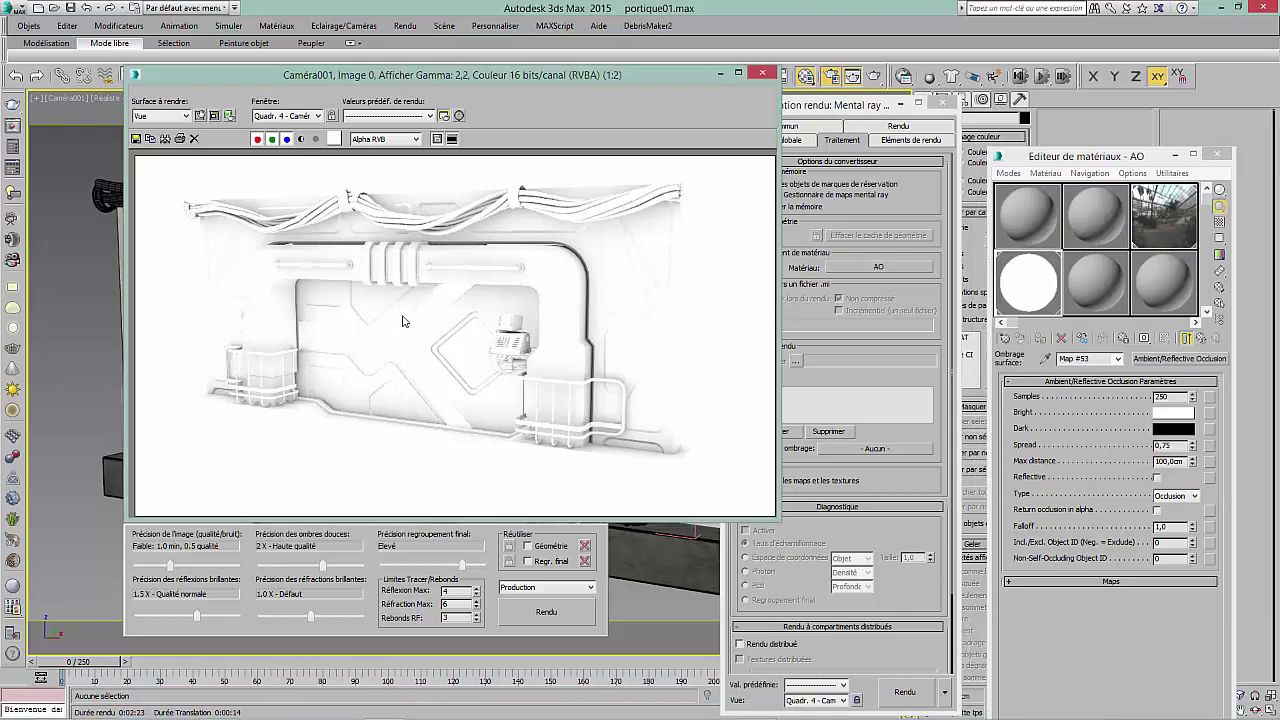
Save the ambient occlusion render as ao_finale.jpg in the rendu folder with JPEG quality 100
left_click(136, 138)
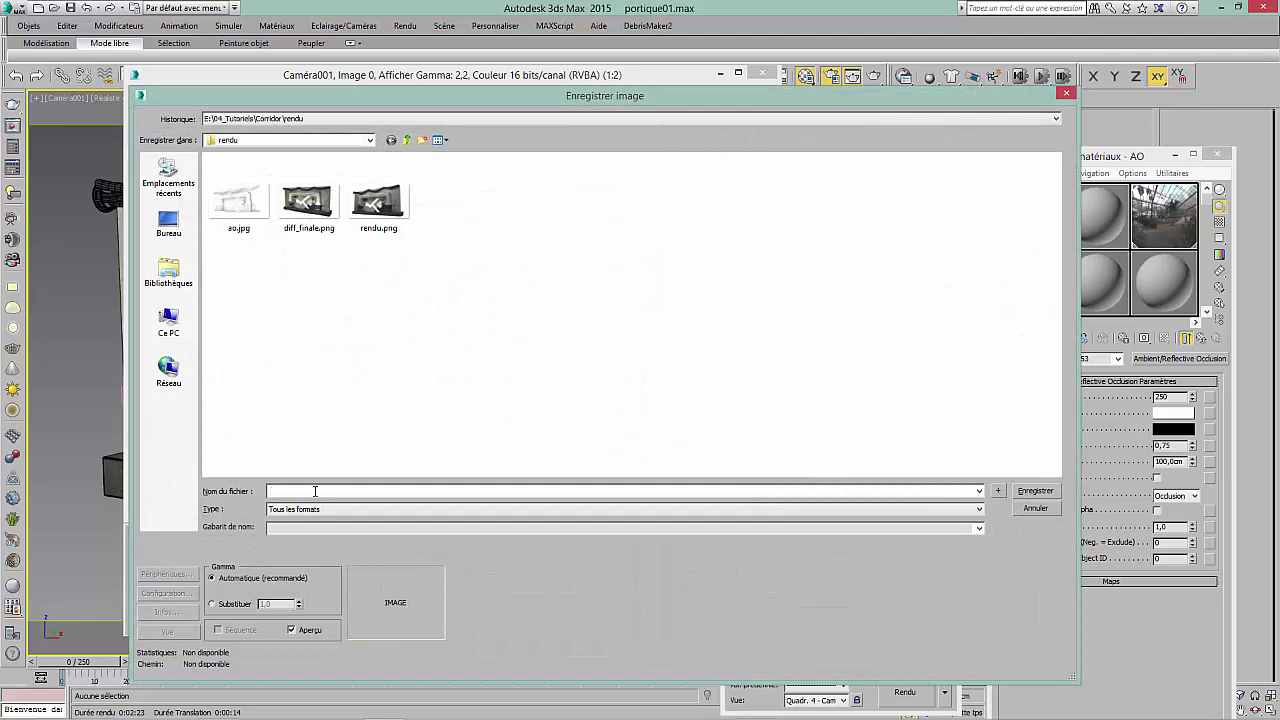
type("ao_finale.jpg")
key("Return")
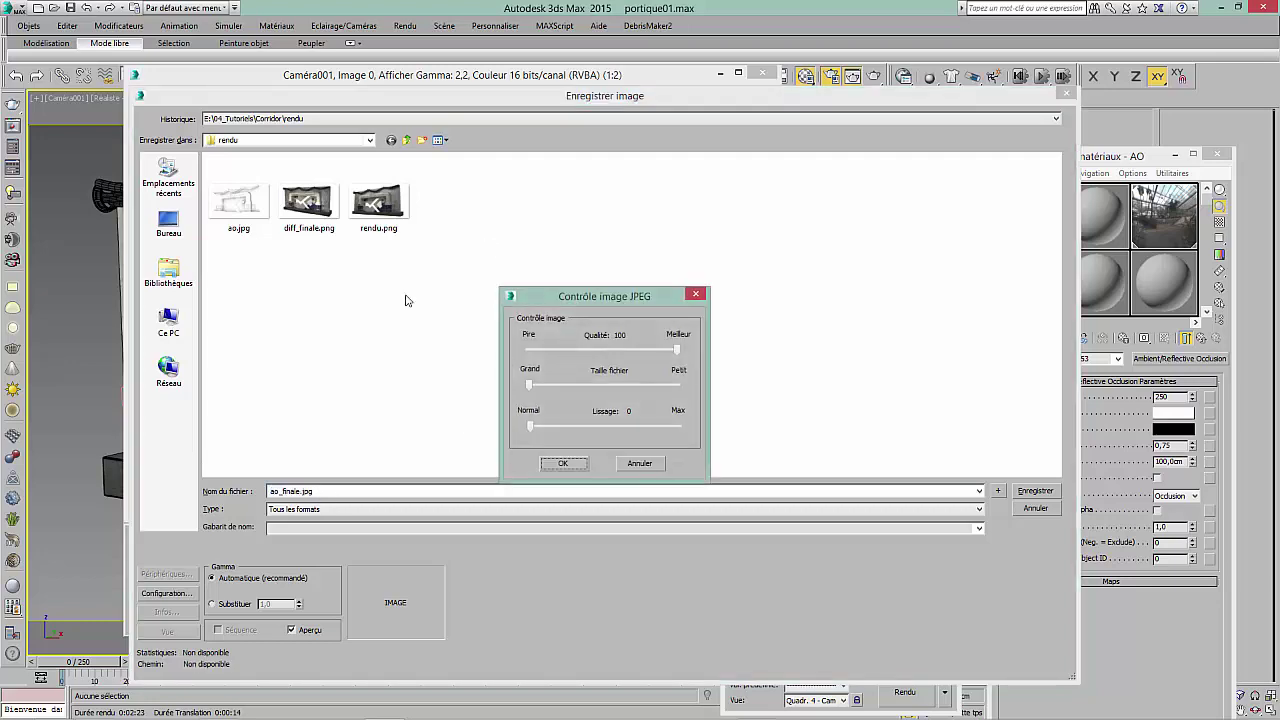
left_click(581, 468)
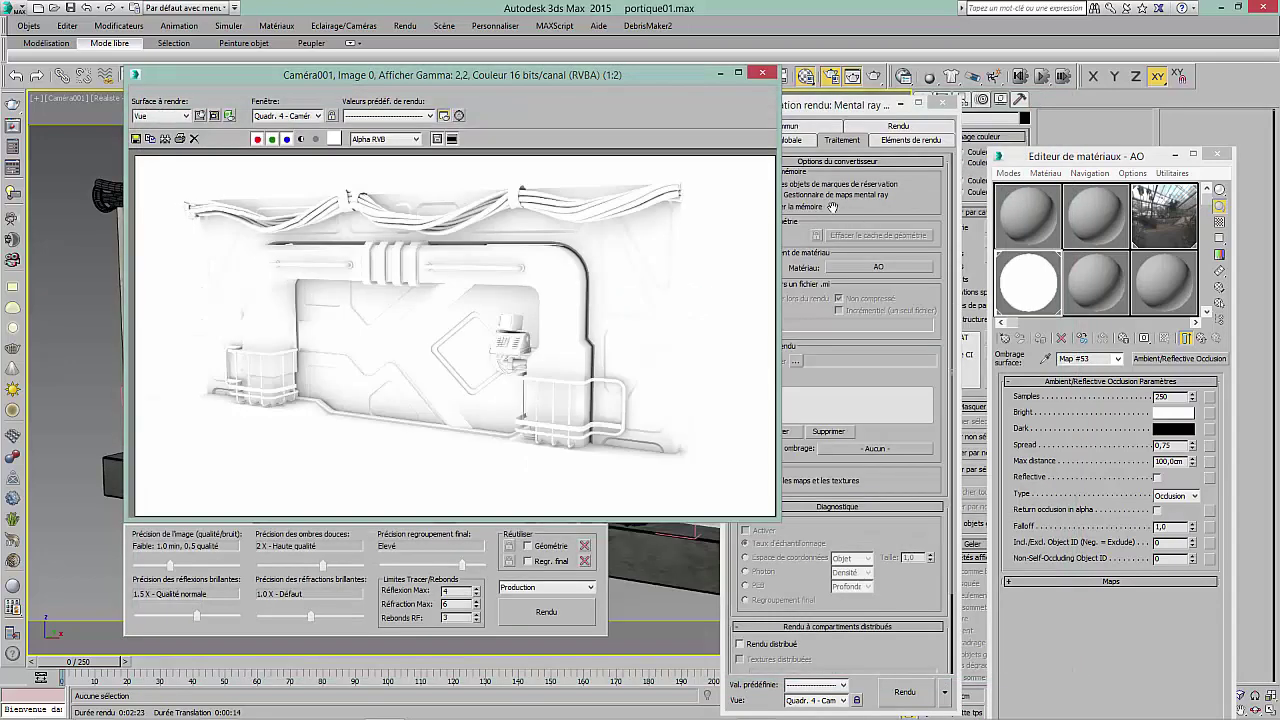
Close the rendered image, the material editor and the render setup windows
left_click(762, 74)
left_click(1216, 153)
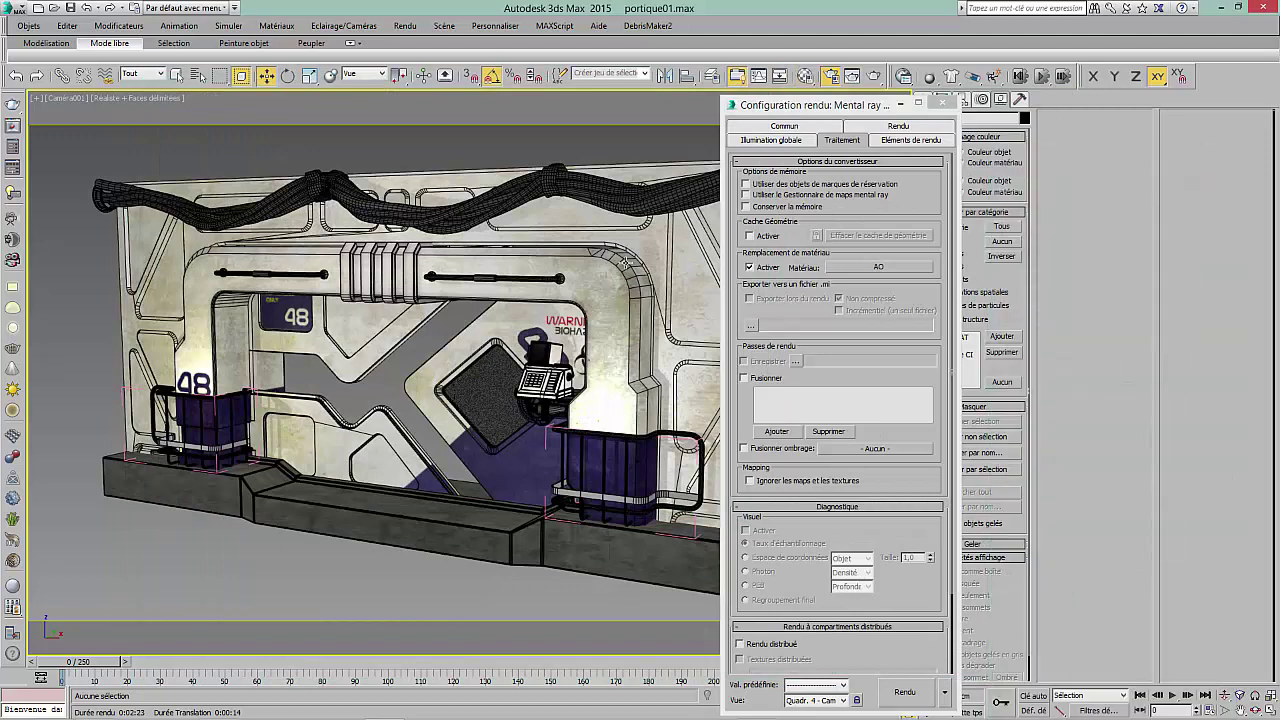
left_click(947, 104)
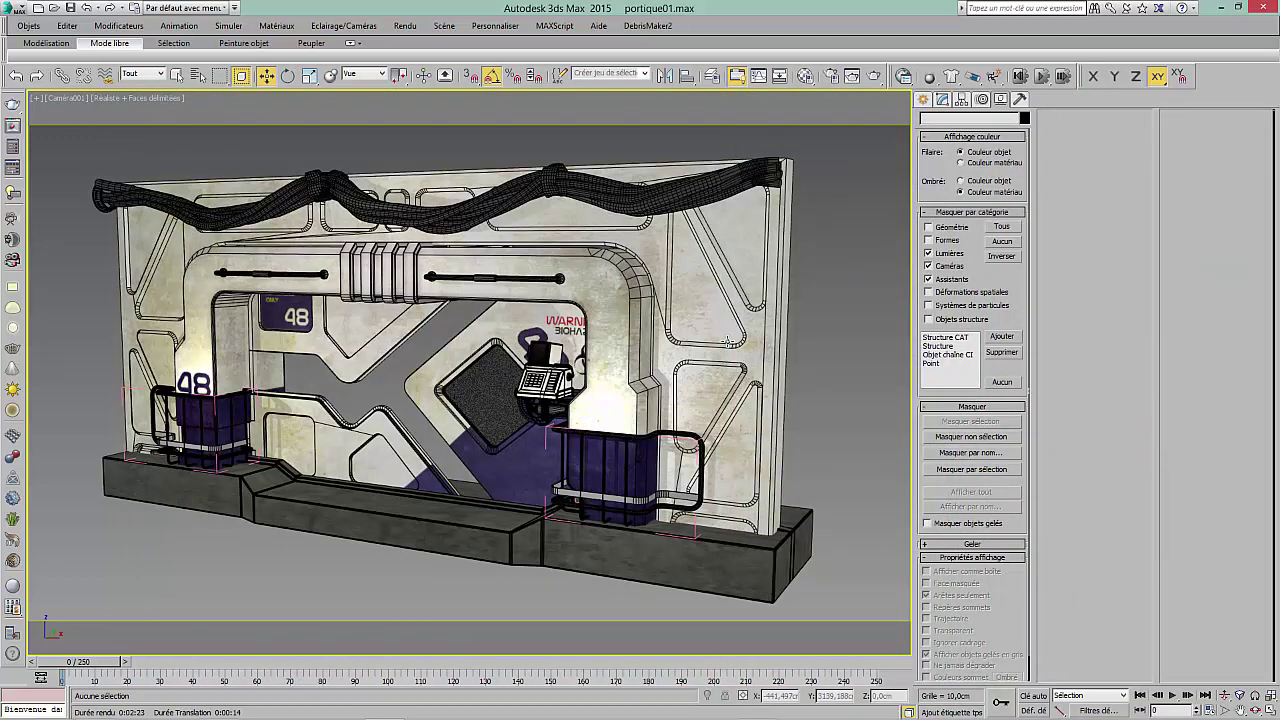
Switch to Photoshop and close the open rendu.png document without saving its changes
mouse_move(165, 714)
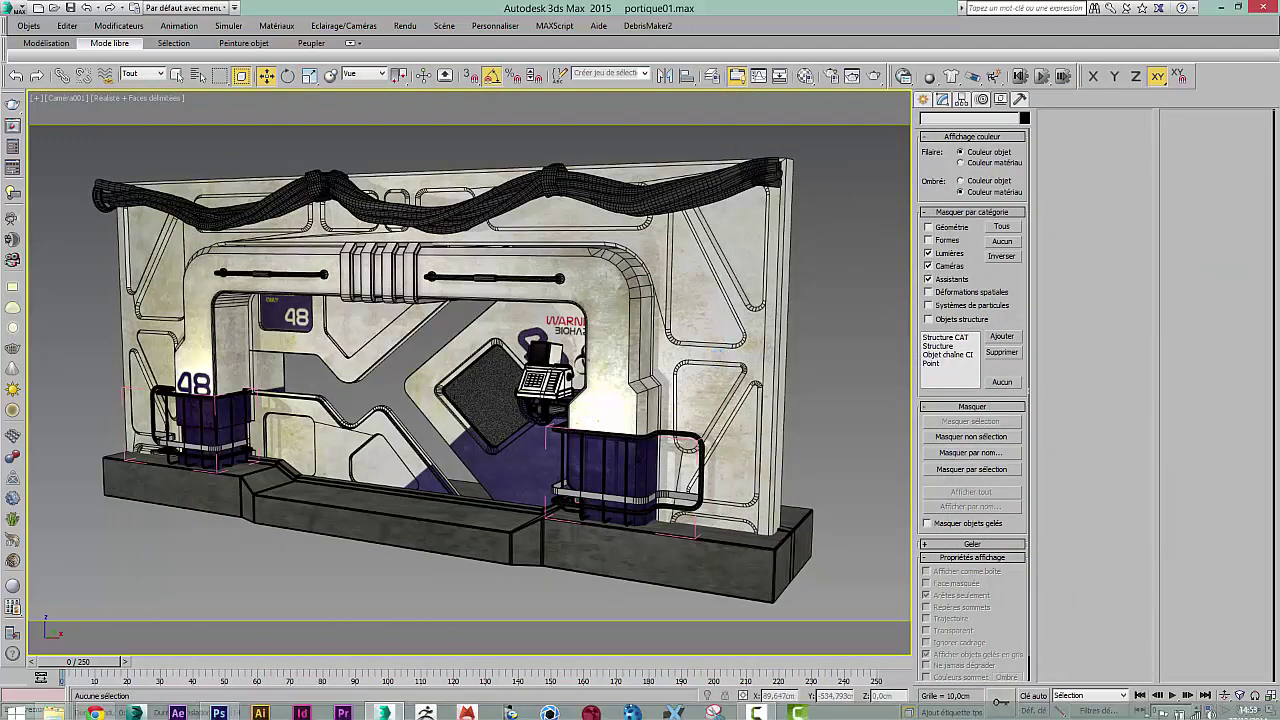
left_click(218, 706)
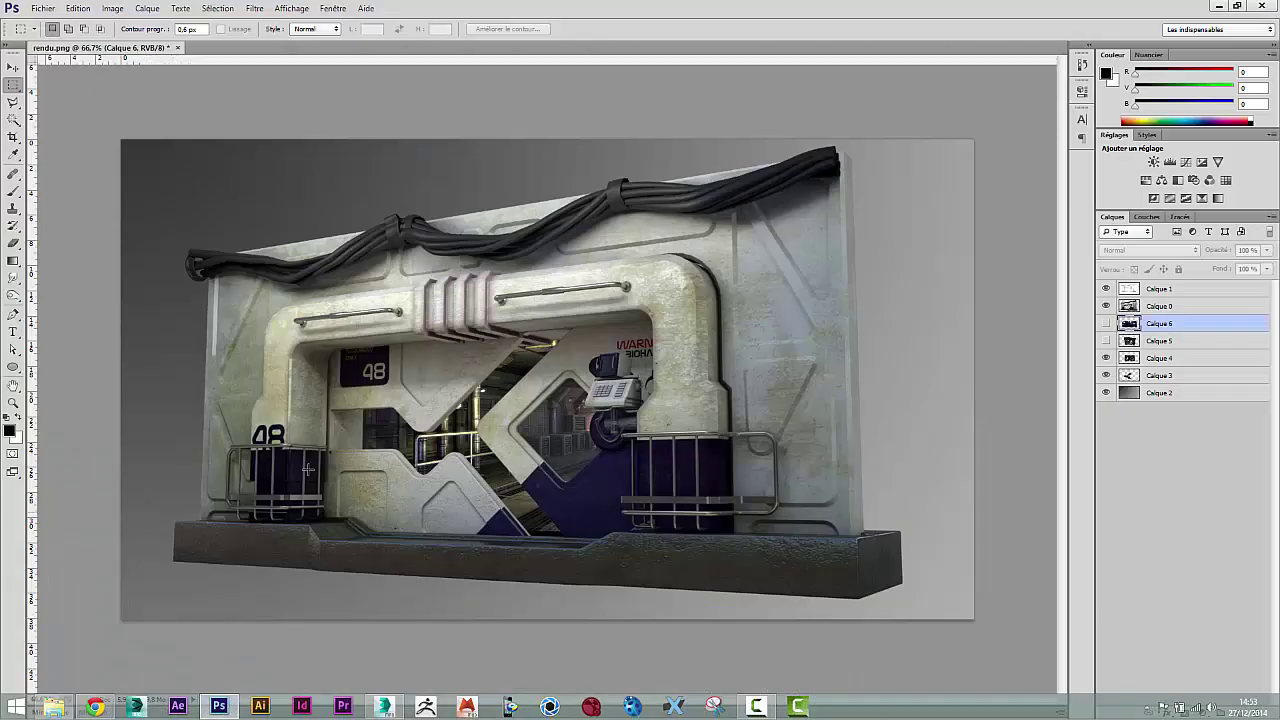
left_click(176, 48)
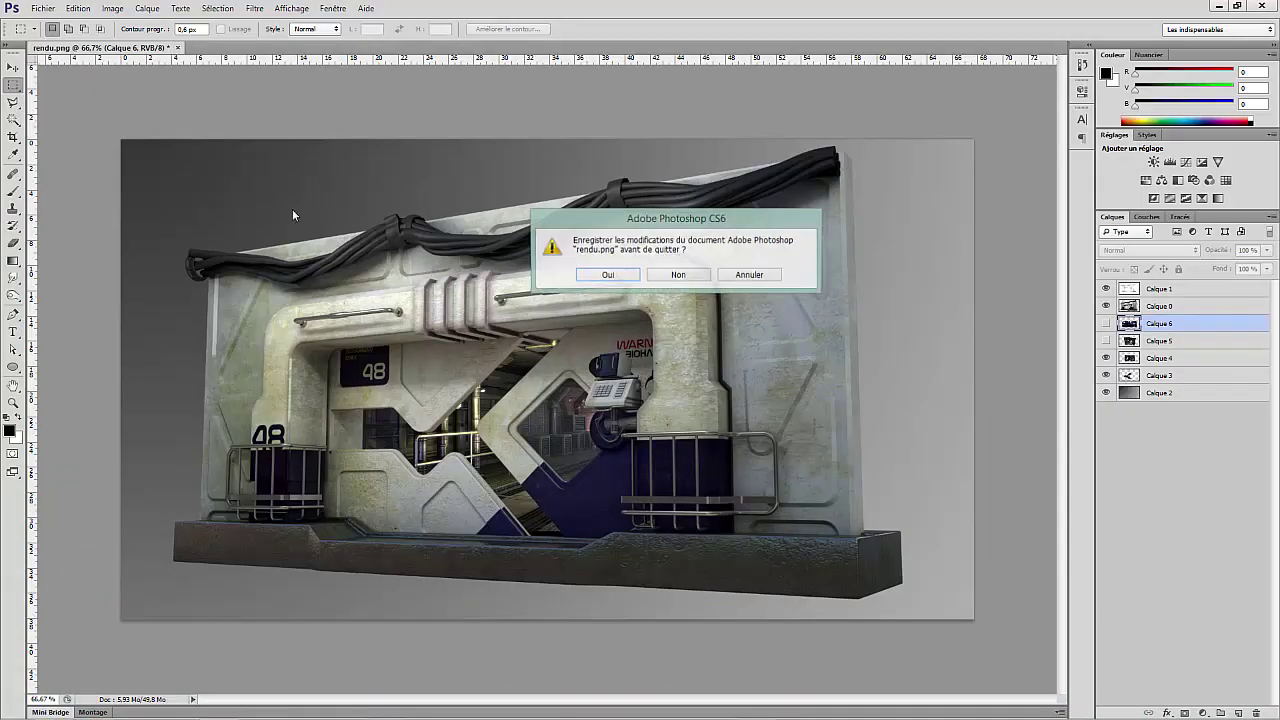
left_click(684, 276)
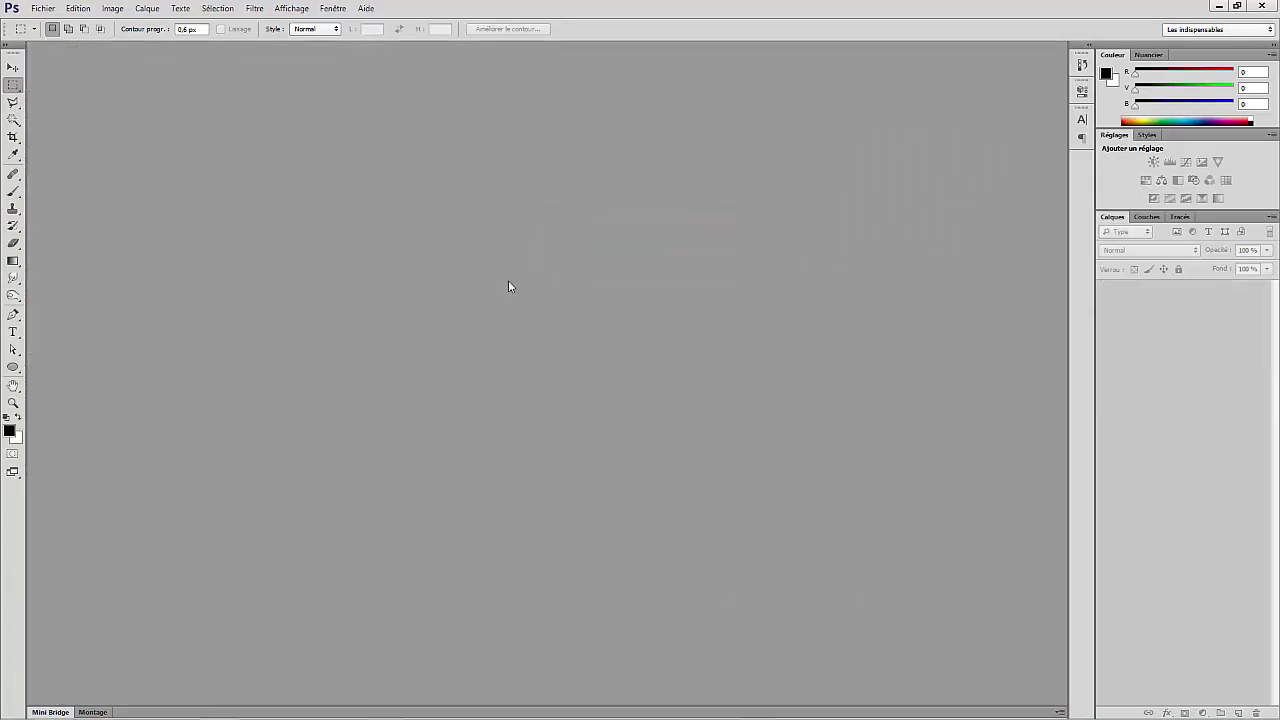
Open ao_finale.jpg and diff_finale.png together from the rendu folder
left_click(43, 8)
left_click(50, 35)
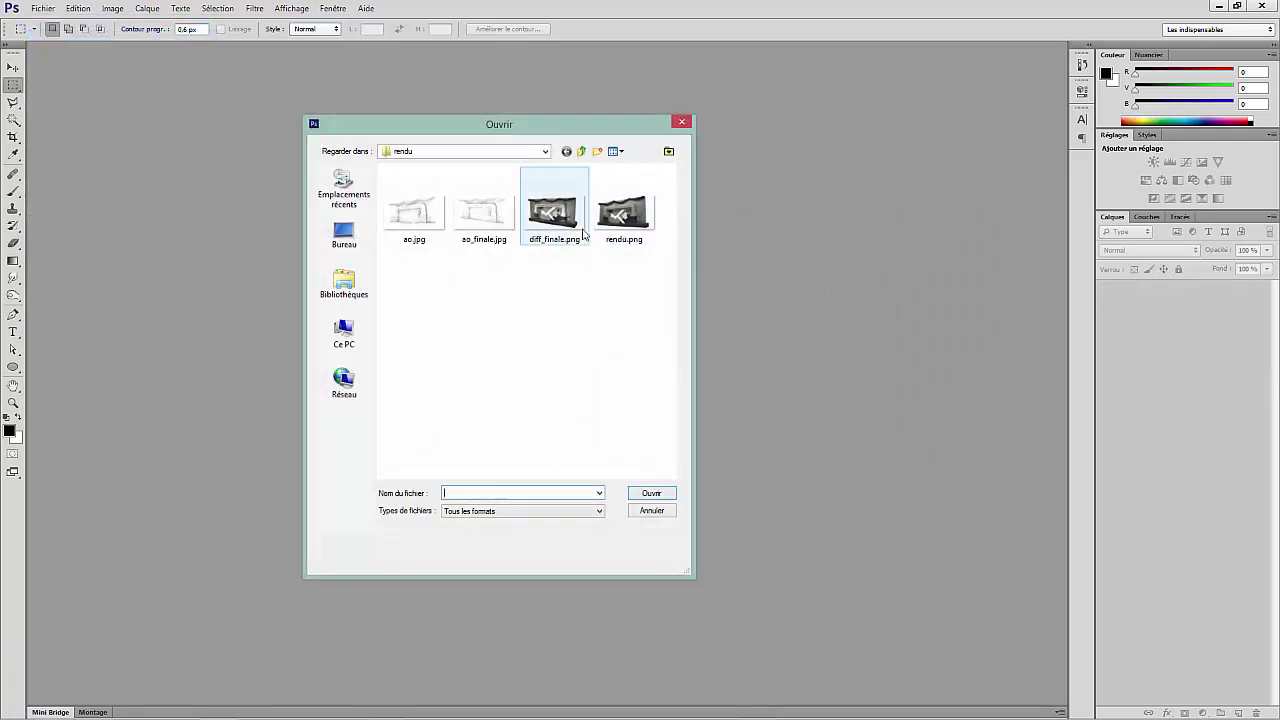
left_click(572, 228)
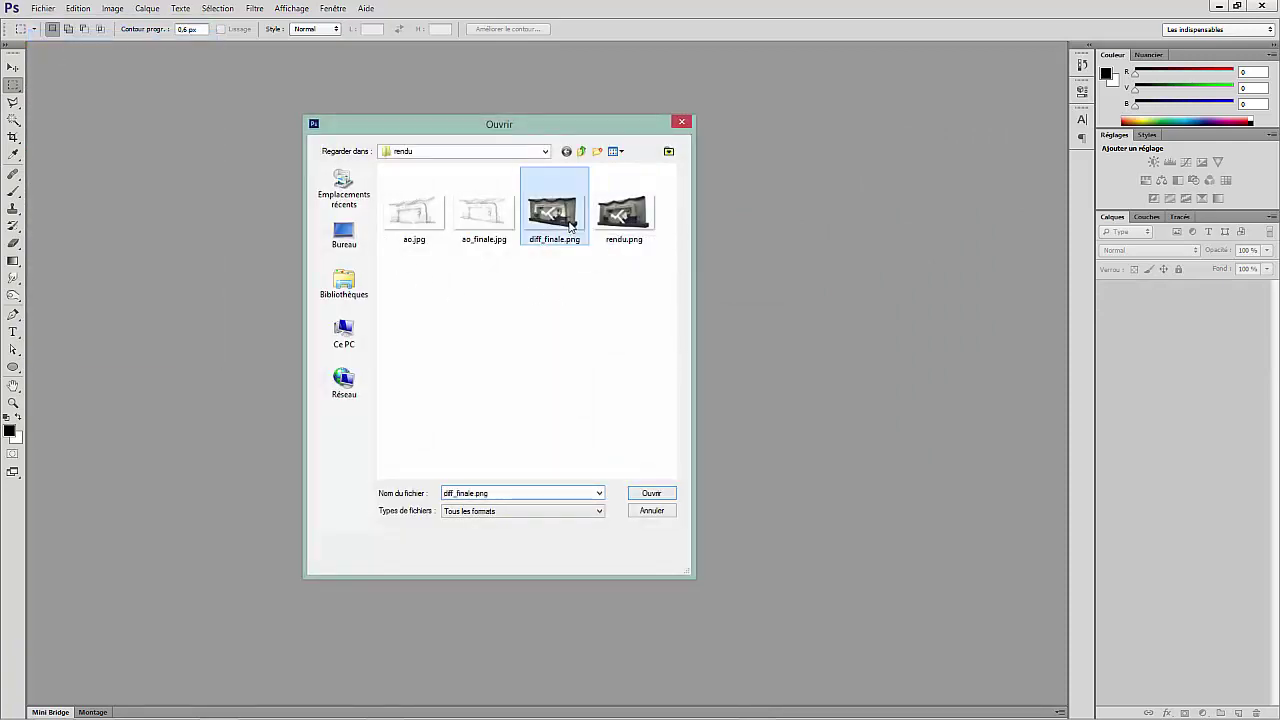
left_click(484, 212, "ctrl")
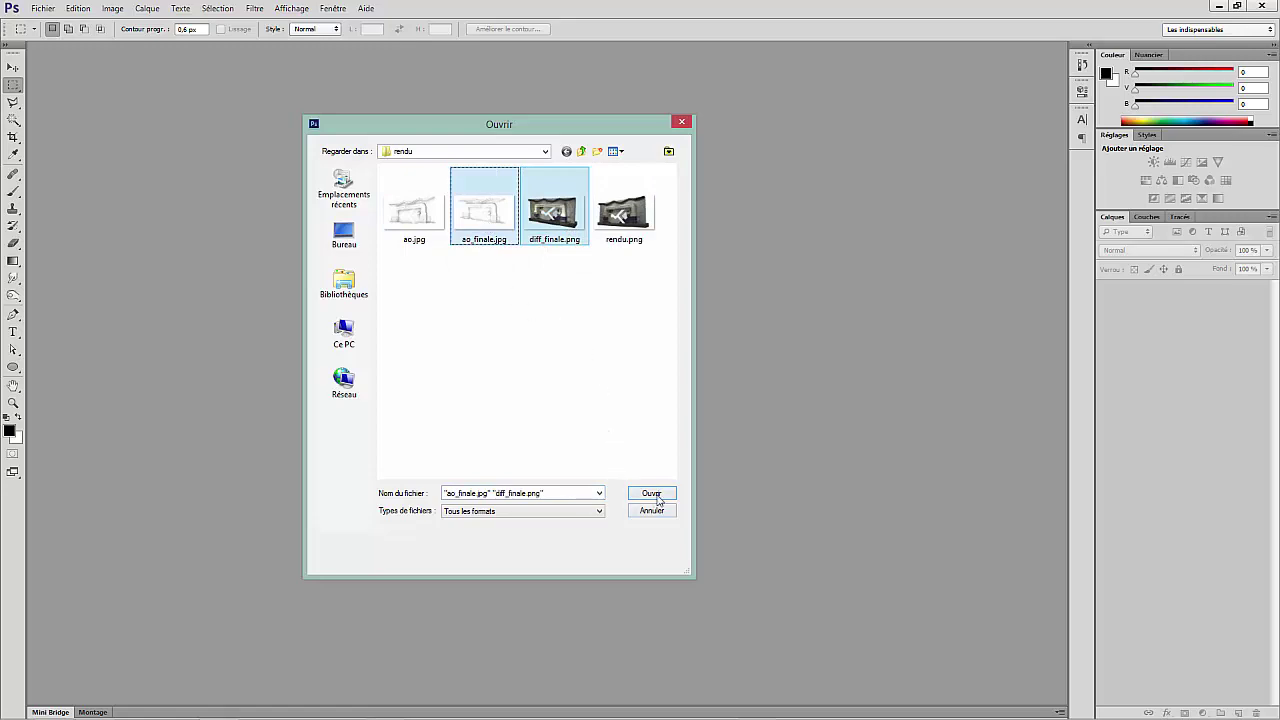
left_click(652, 494)
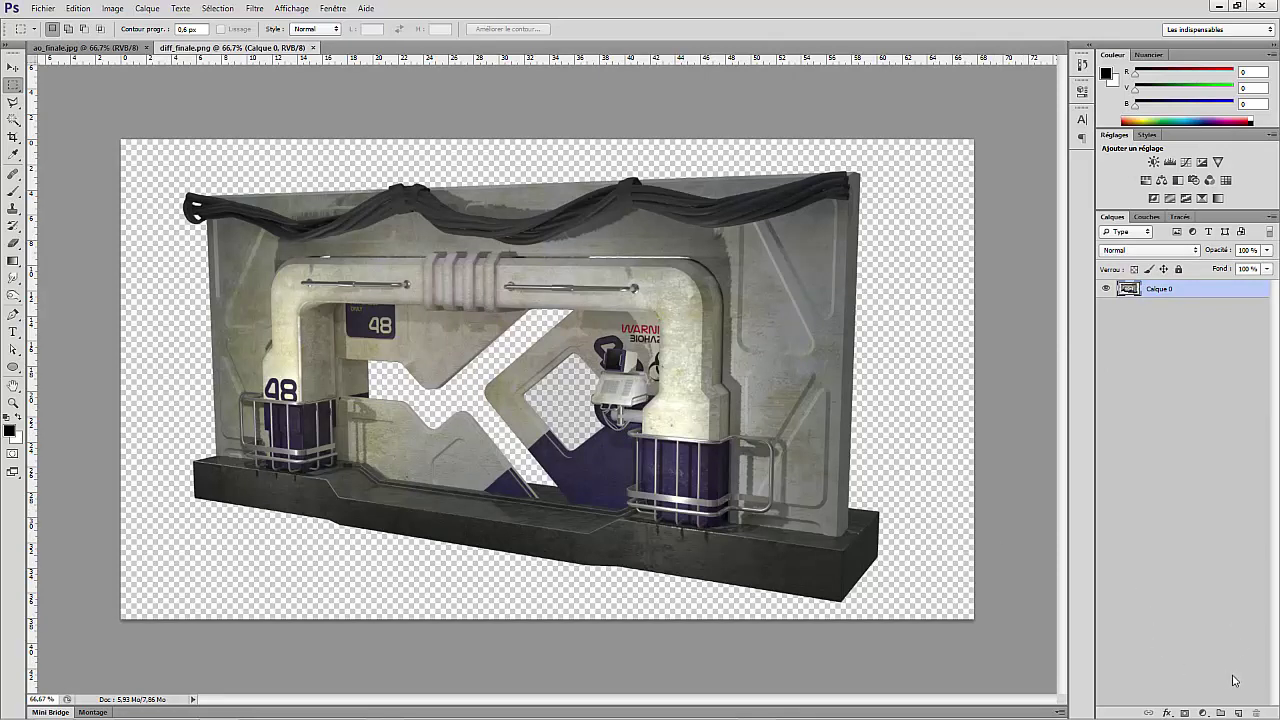
Add an empty layer beneath the portal render in diff_finale.png and choose the Gradient tool
left_click(1238, 712)
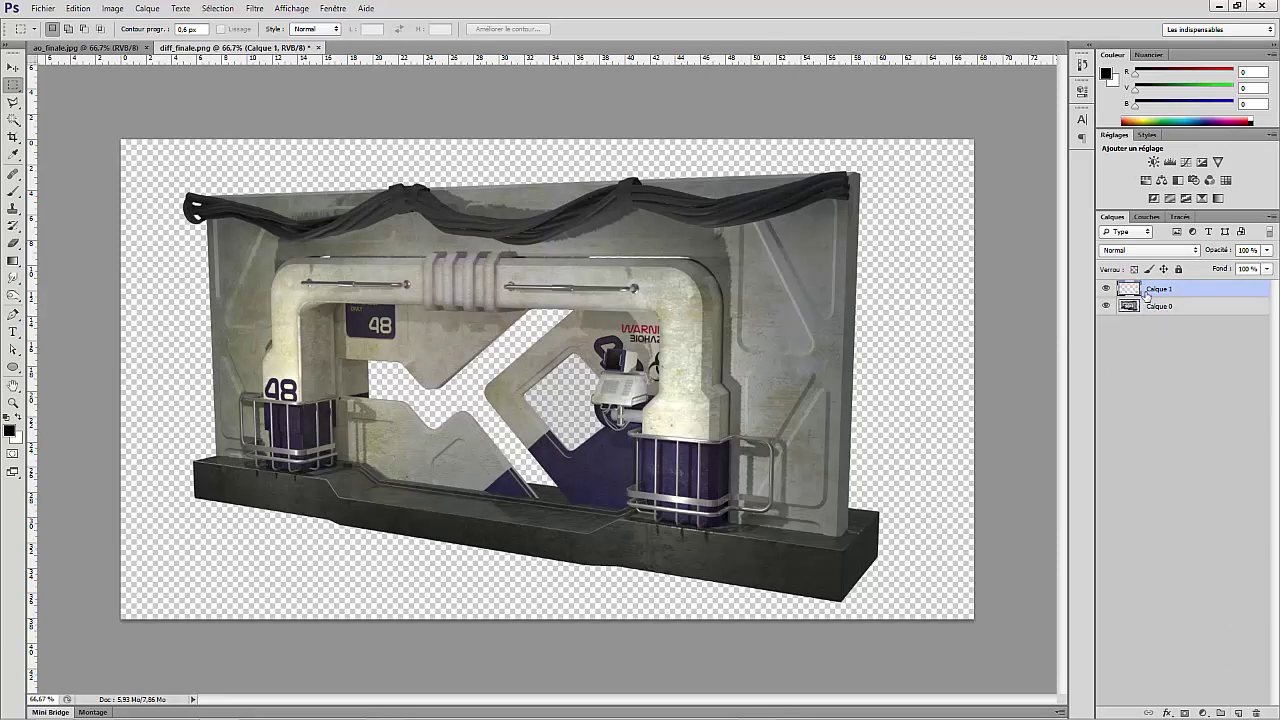
left_click_drag(1146, 291, 1181, 330)
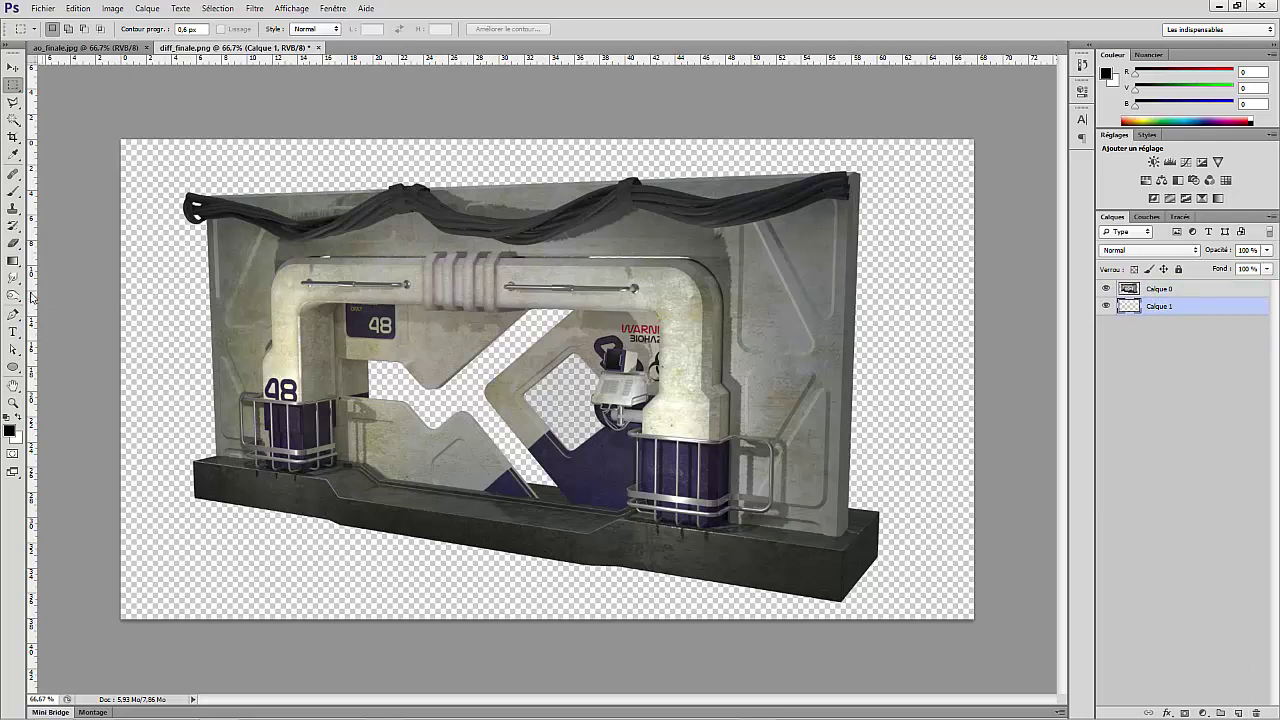
left_click(13, 262)
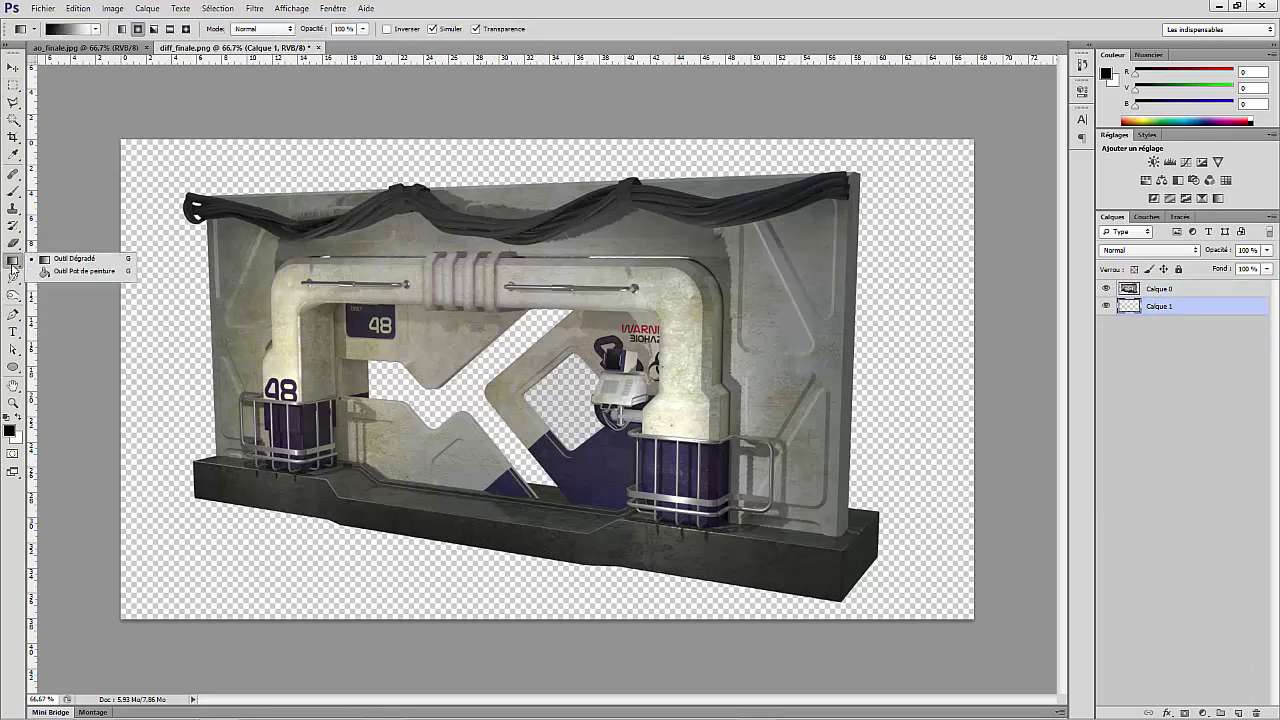
left_click(60, 259)
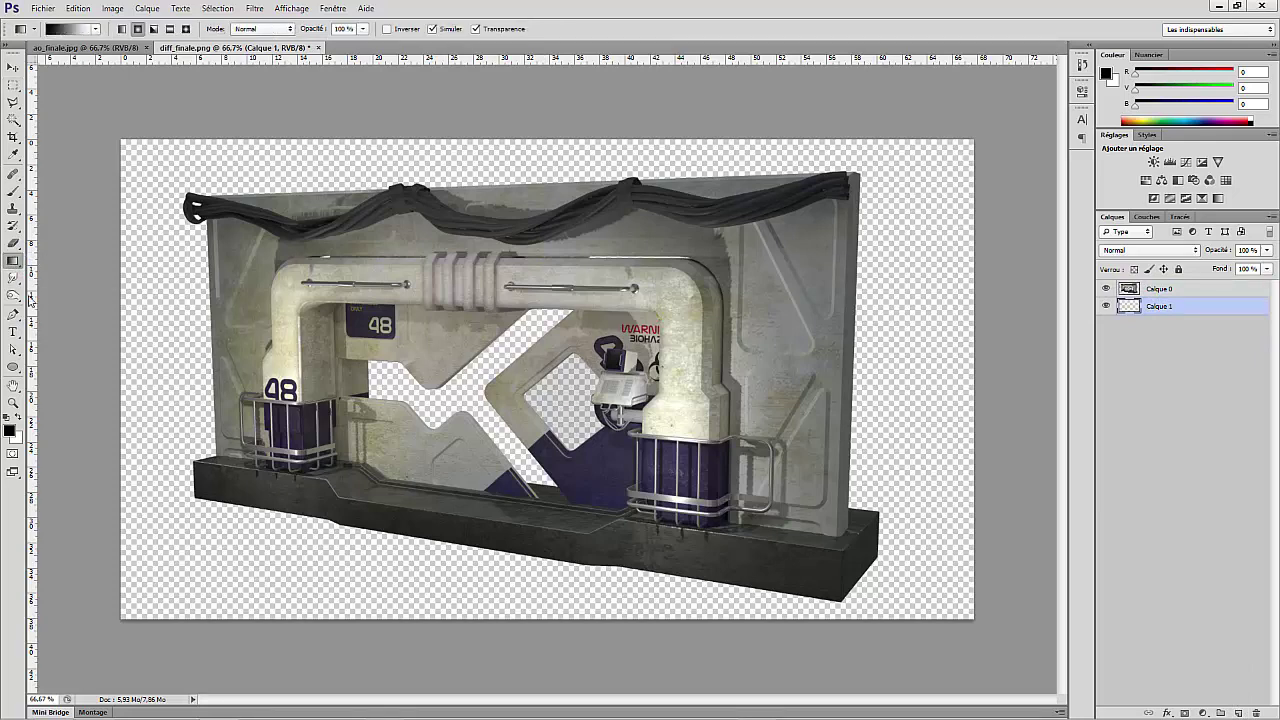
Set the foreground colour to dark grey 505050 and the background colour to light grey afafaf
left_click(10, 429)
left_click_drag(669, 475, 624, 481)
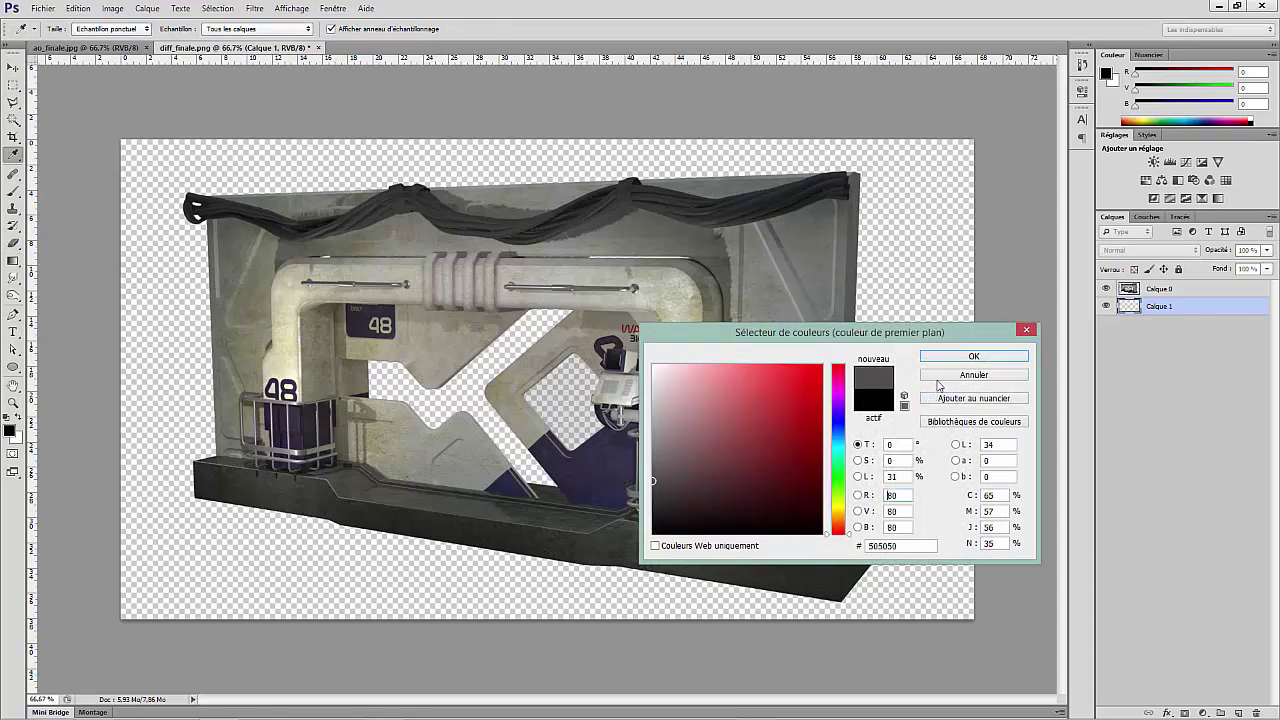
left_click(958, 357)
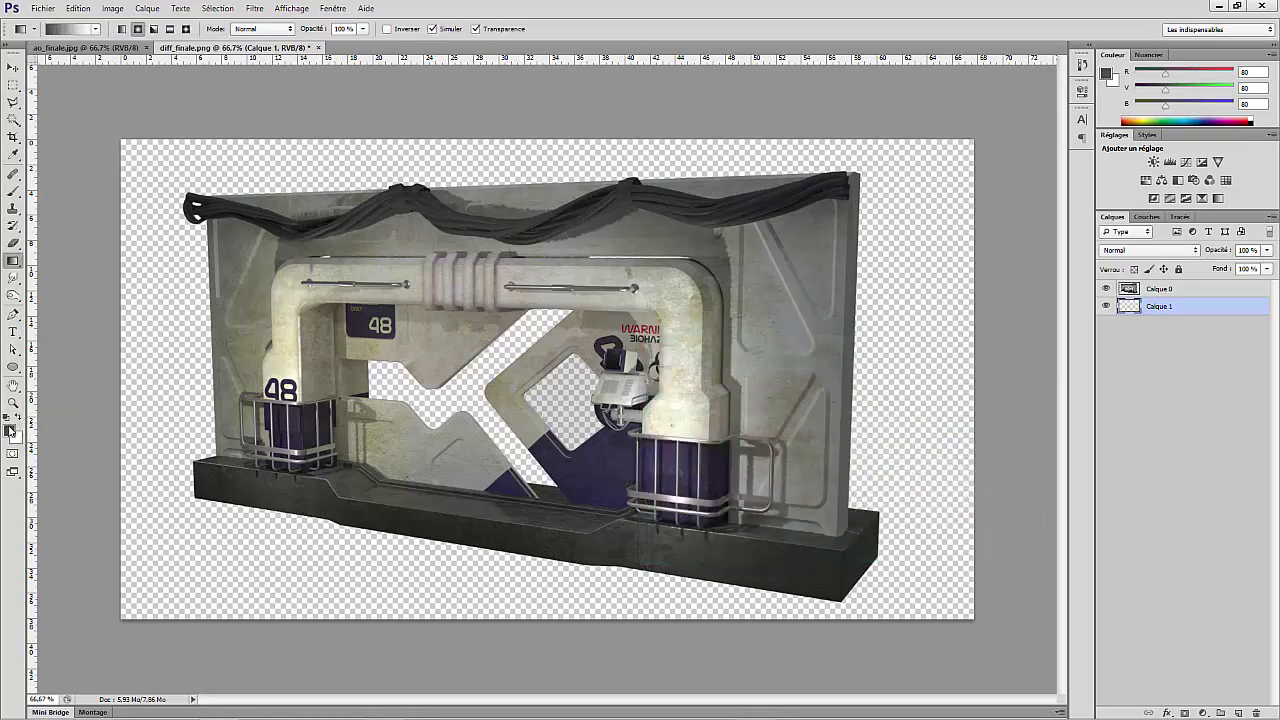
left_click(11, 430)
left_click(973, 356)
left_click(16, 440)
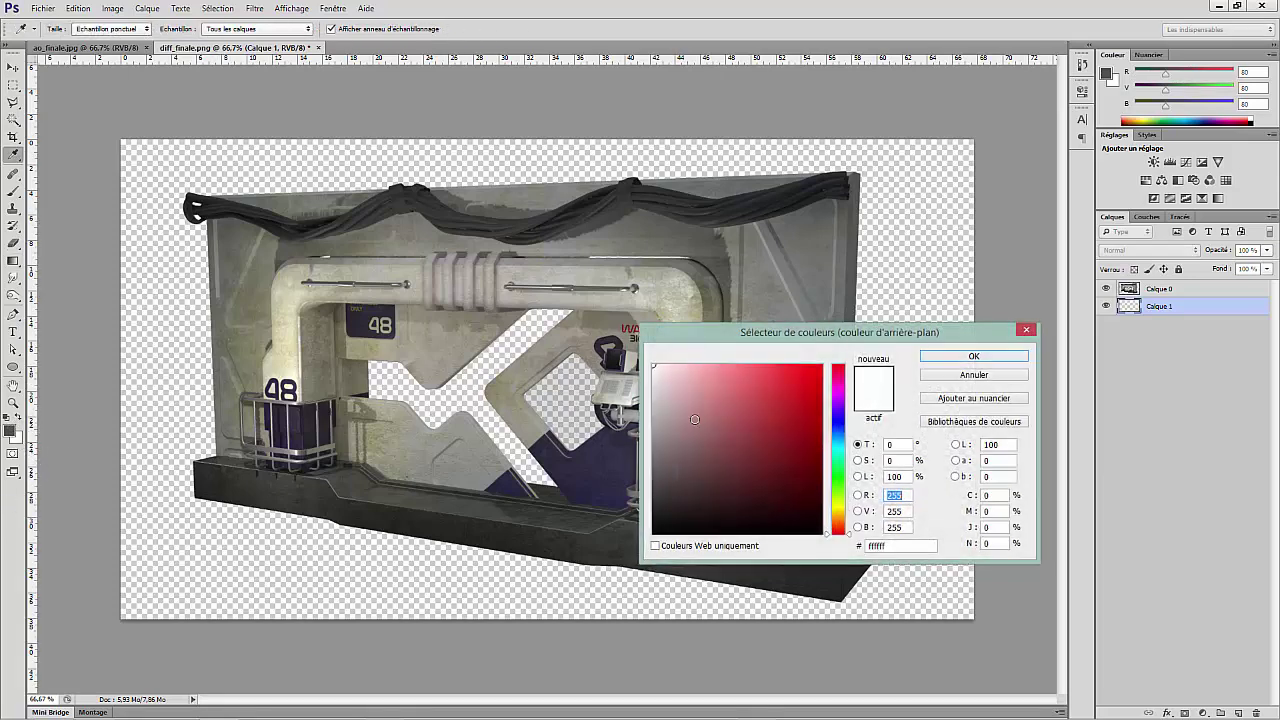
left_click_drag(640, 420, 577, 417)
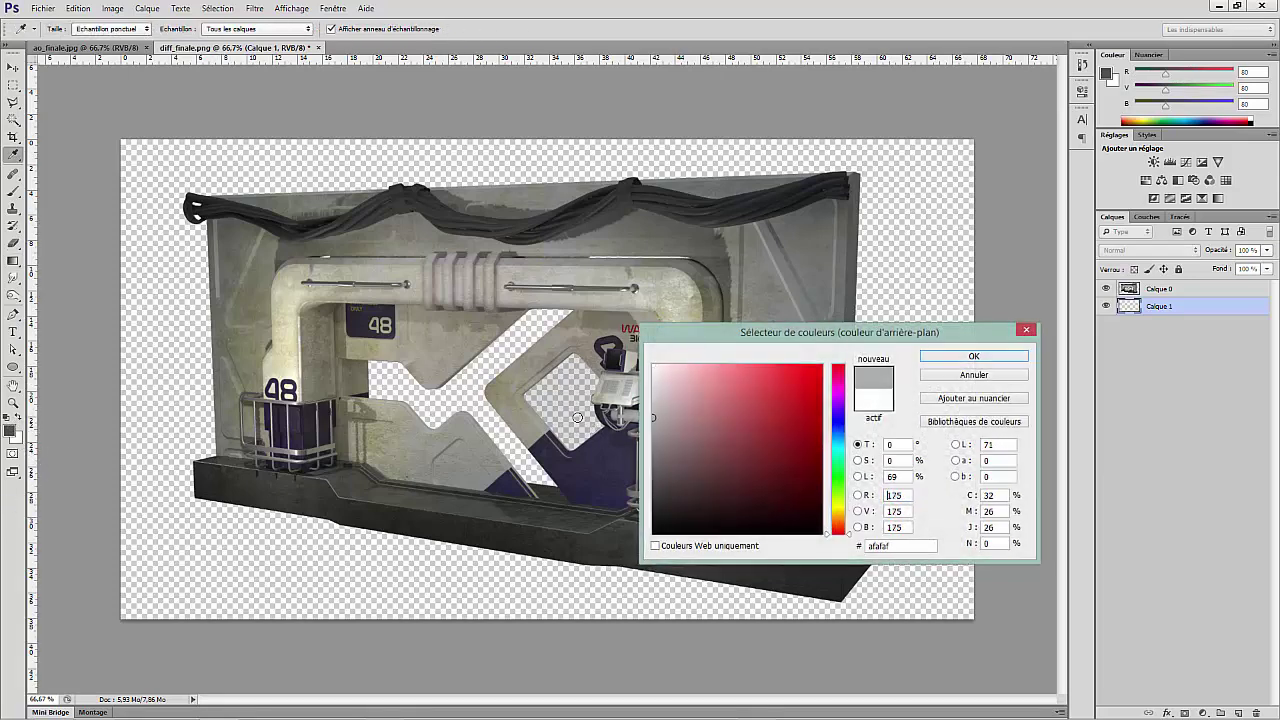
left_click(973, 356)
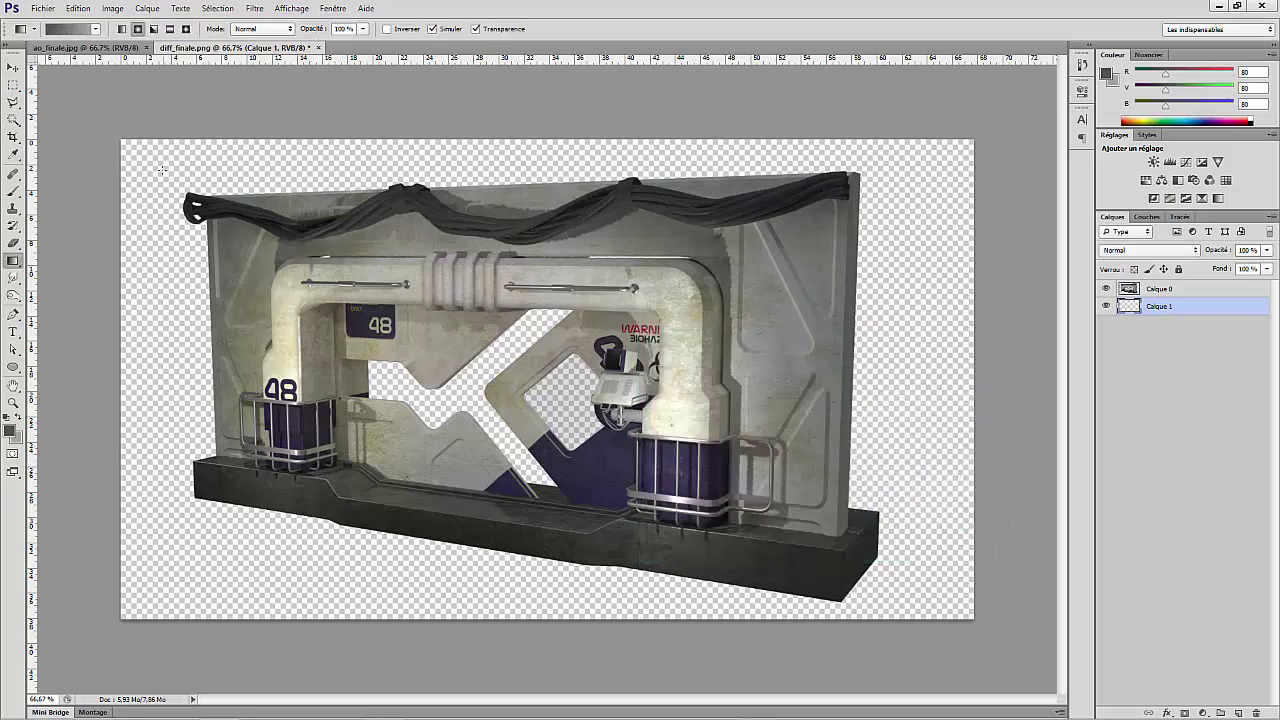
Fill the new bottom layer with the grey gradient, trying several directions and ending with dark at the lower right and light at the upper left
left_click_drag(160, 168, 733, 582)
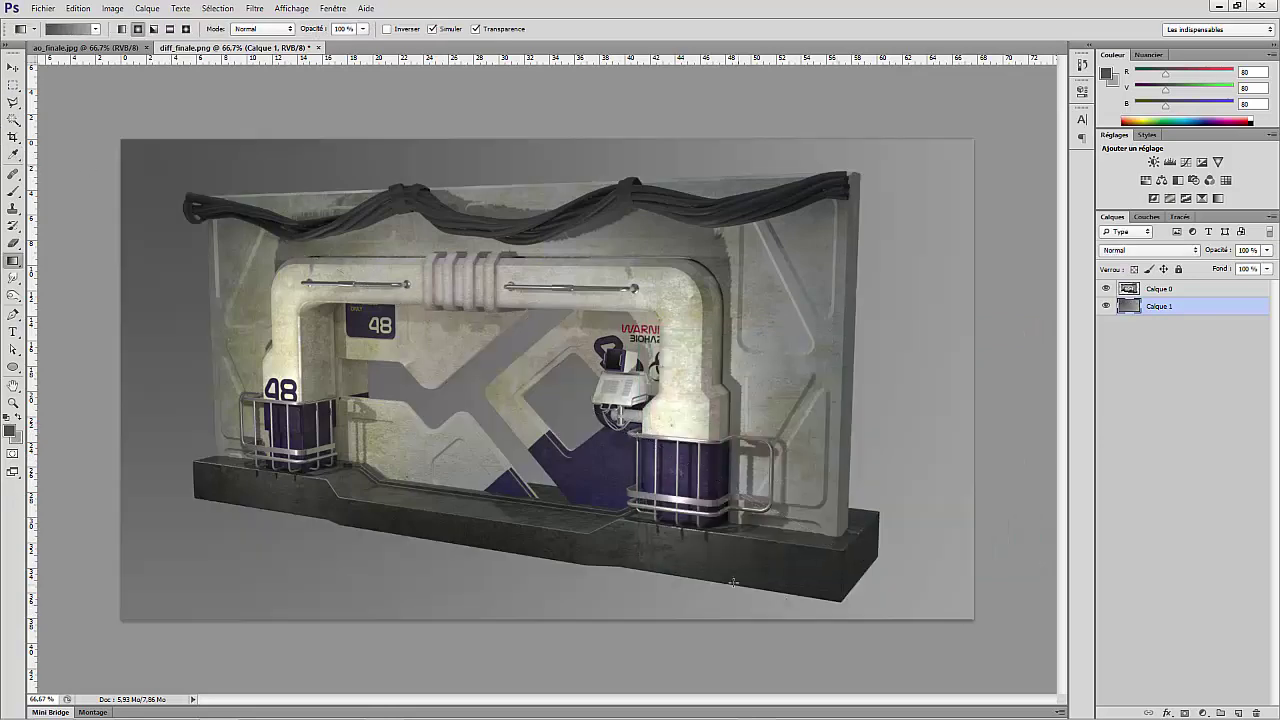
left_click_drag(951, 591, 681, 487)
left_click_drag(411, 343, 136, 175)
left_click_drag(738, 476, 206, 166)
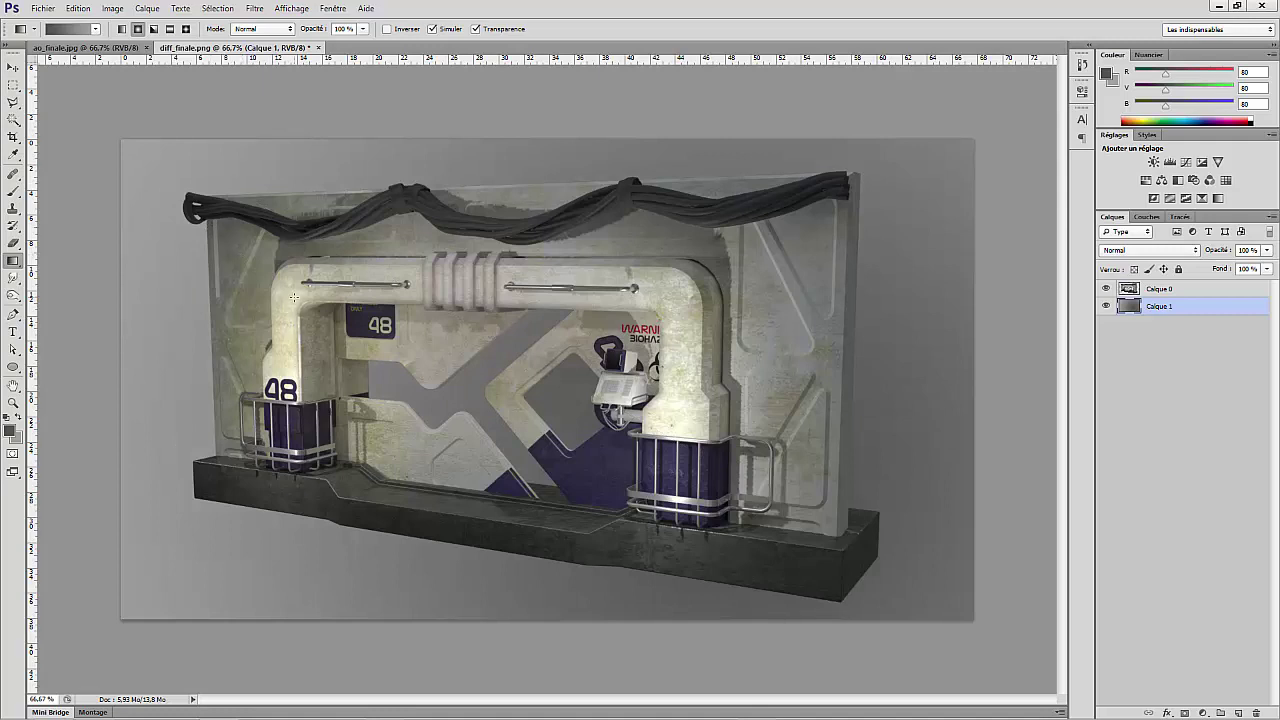
Add a Levels adjustment above the render layer with input levels 18, 1.27 and 225, and clip it to that layer
left_click(1175, 290)
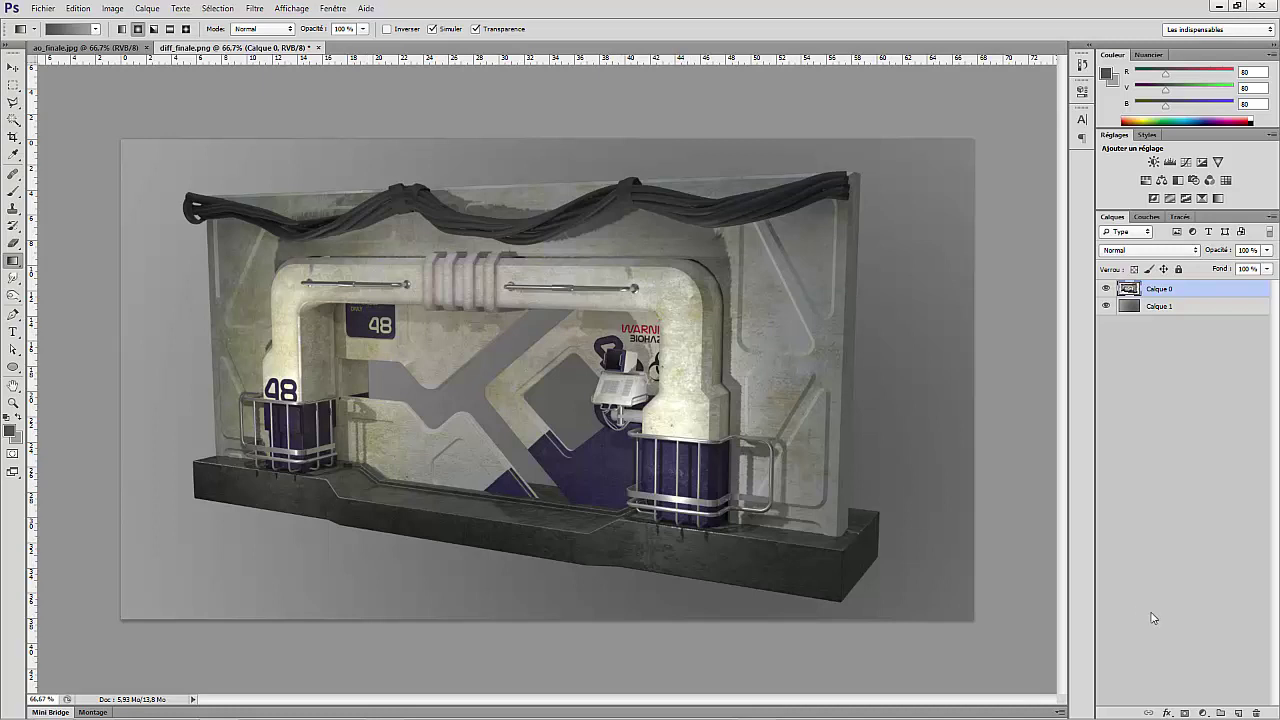
left_click(1203, 712)
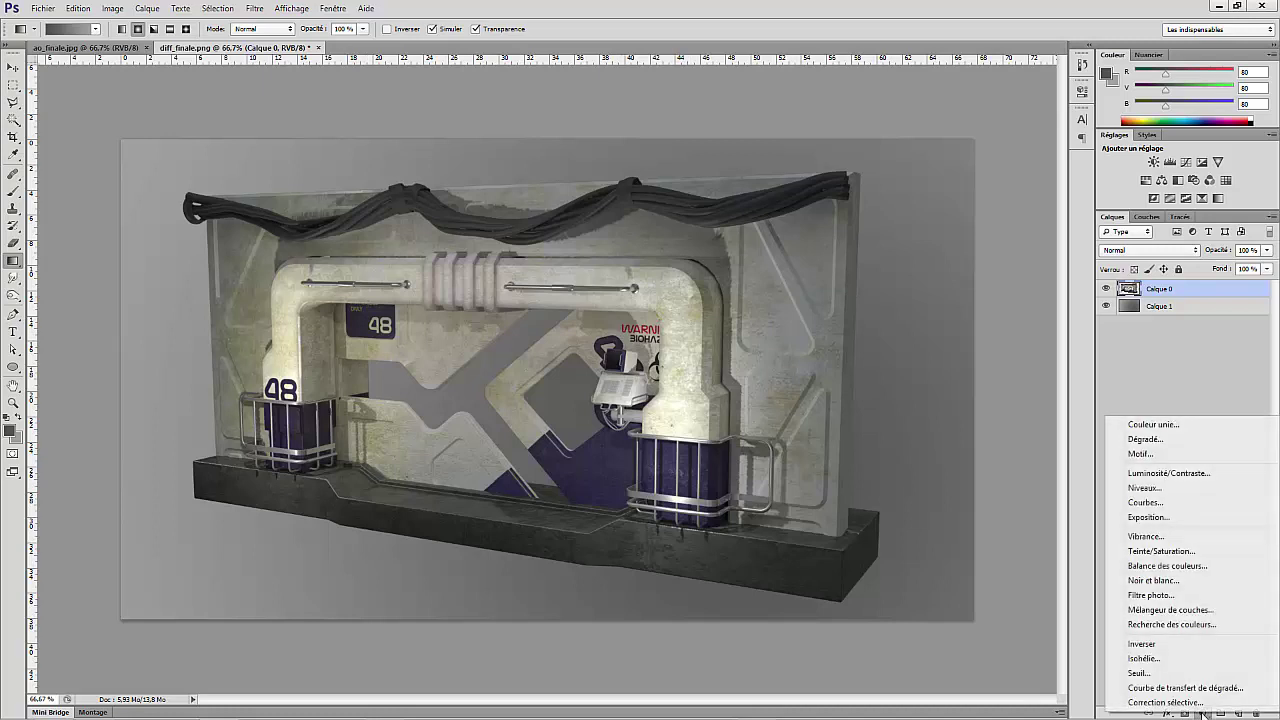
left_click(1143, 487)
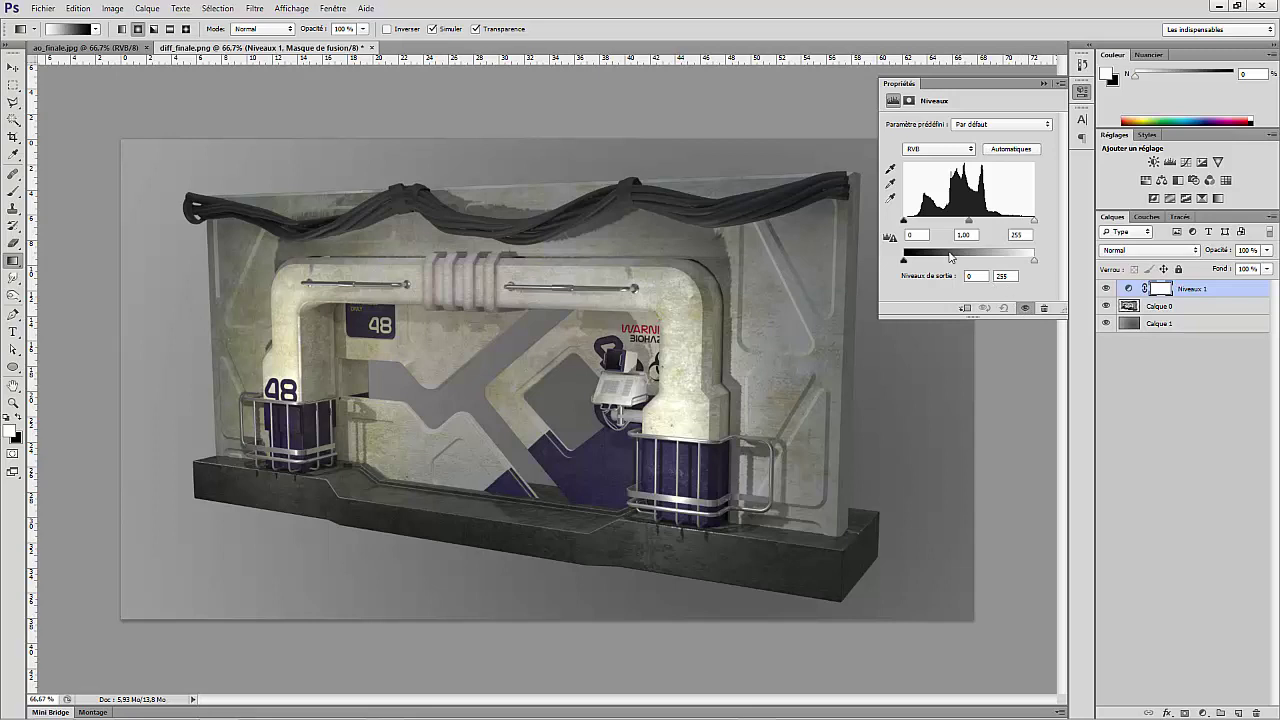
left_click_drag(1030, 228, 1026, 232)
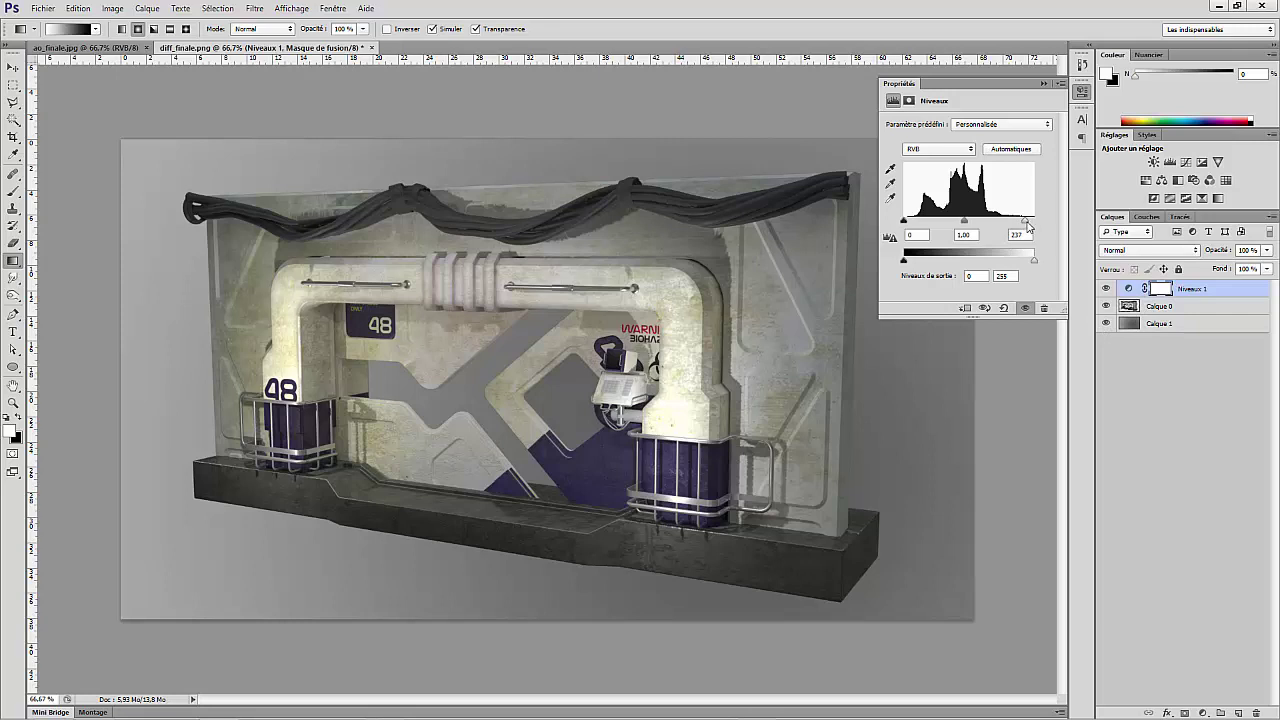
left_click_drag(1027, 226, 1011, 226)
left_click_drag(905, 222, 1019, 224)
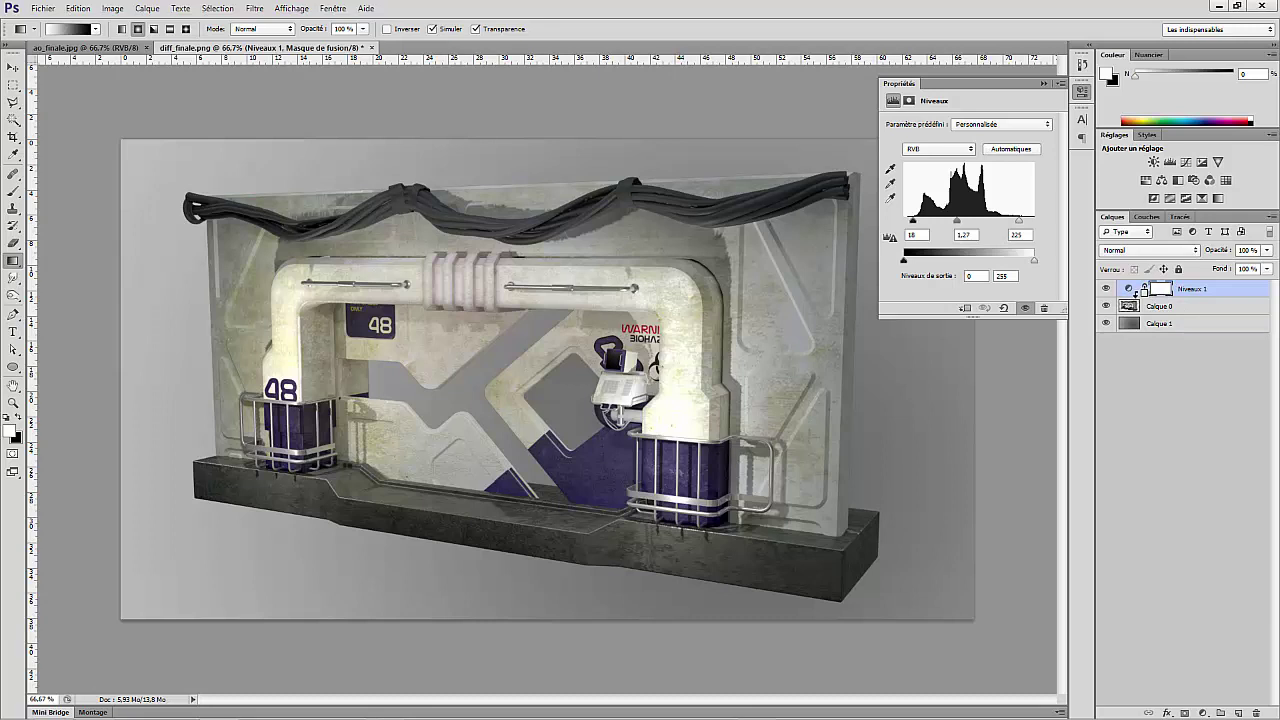
left_click(1138, 297, "alt")
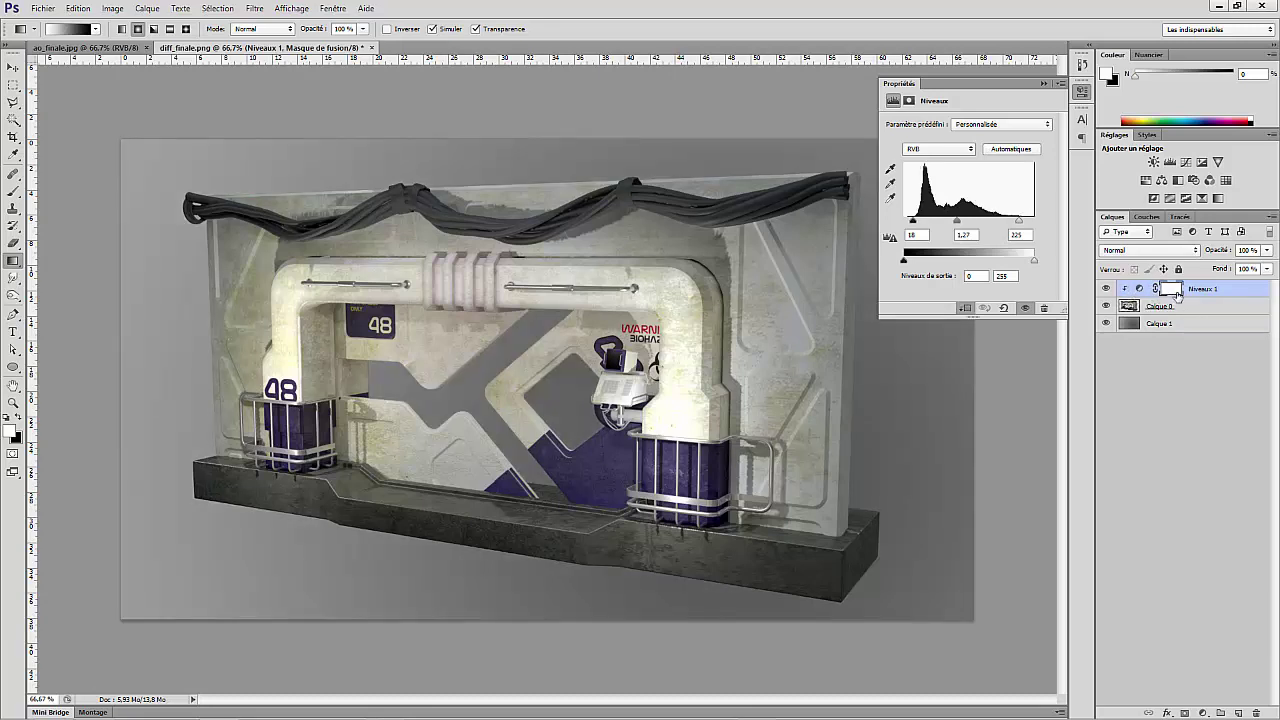
Rename the render layer as diff and the gradient layer as fond
double_click(1160, 306)
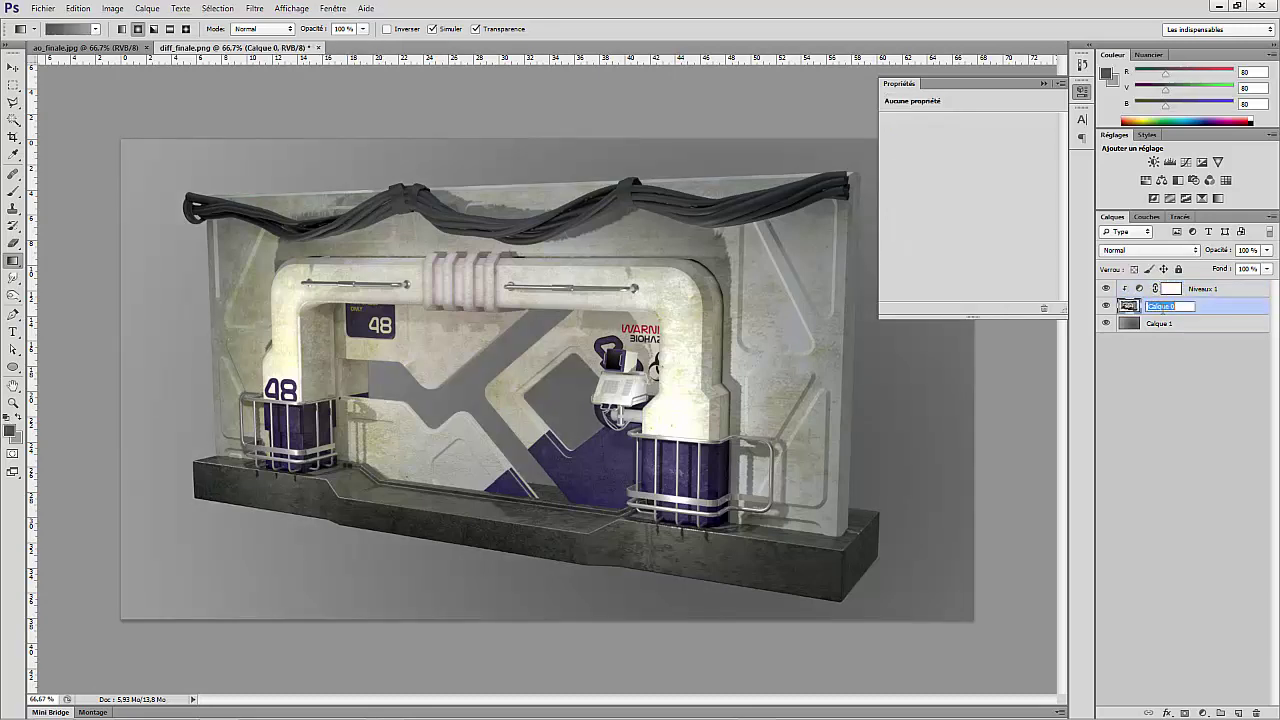
type("diff")
double_click(1163, 324)
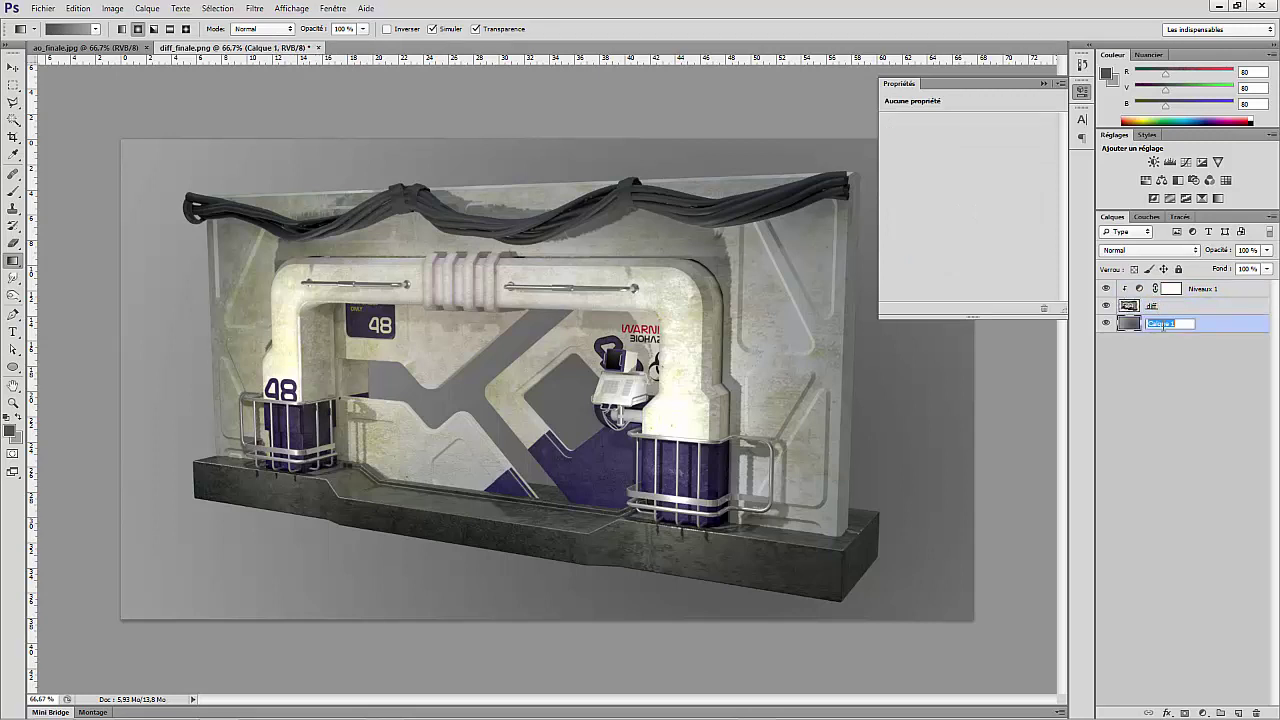
type("aond")
key("Return")
left_click(1164, 422)
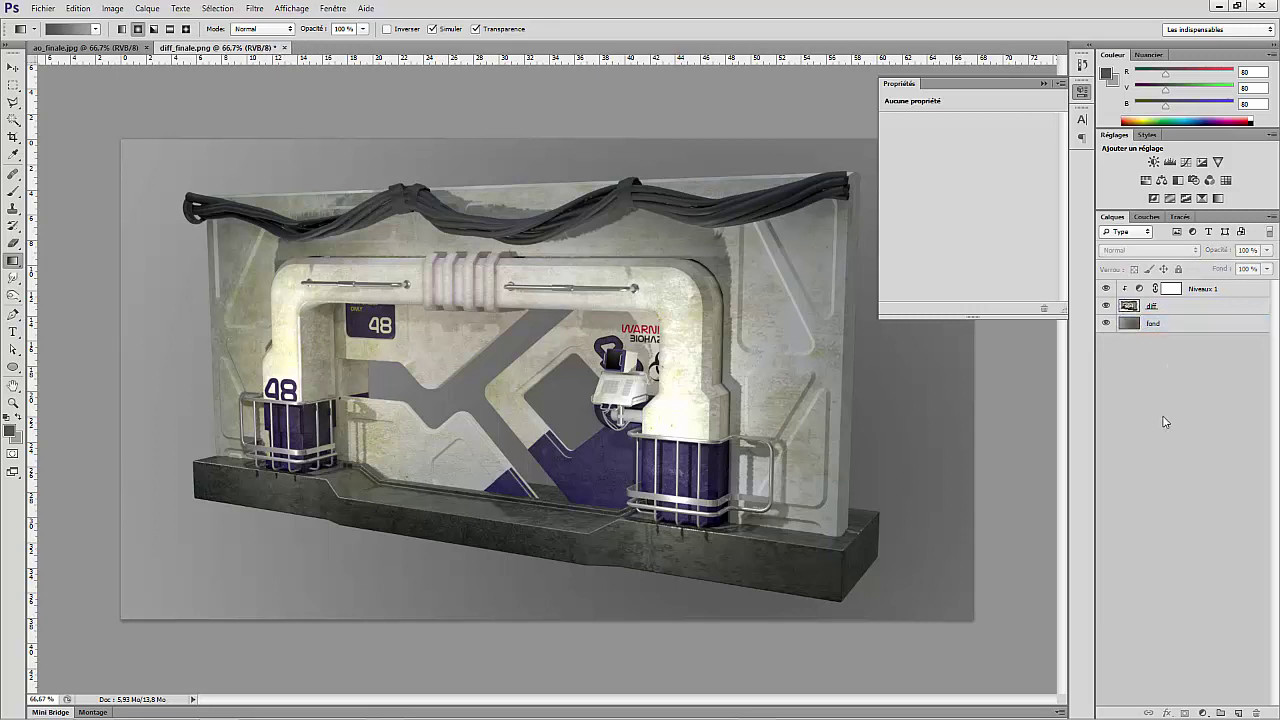
Compare the render with and without the Levels adjustment, and set its input levels to 22, 1.43 and 255
left_click(1106, 288)
left_click(1106, 288)
left_click(1106, 288)
left_click(1106, 288)
left_click(1168, 289)
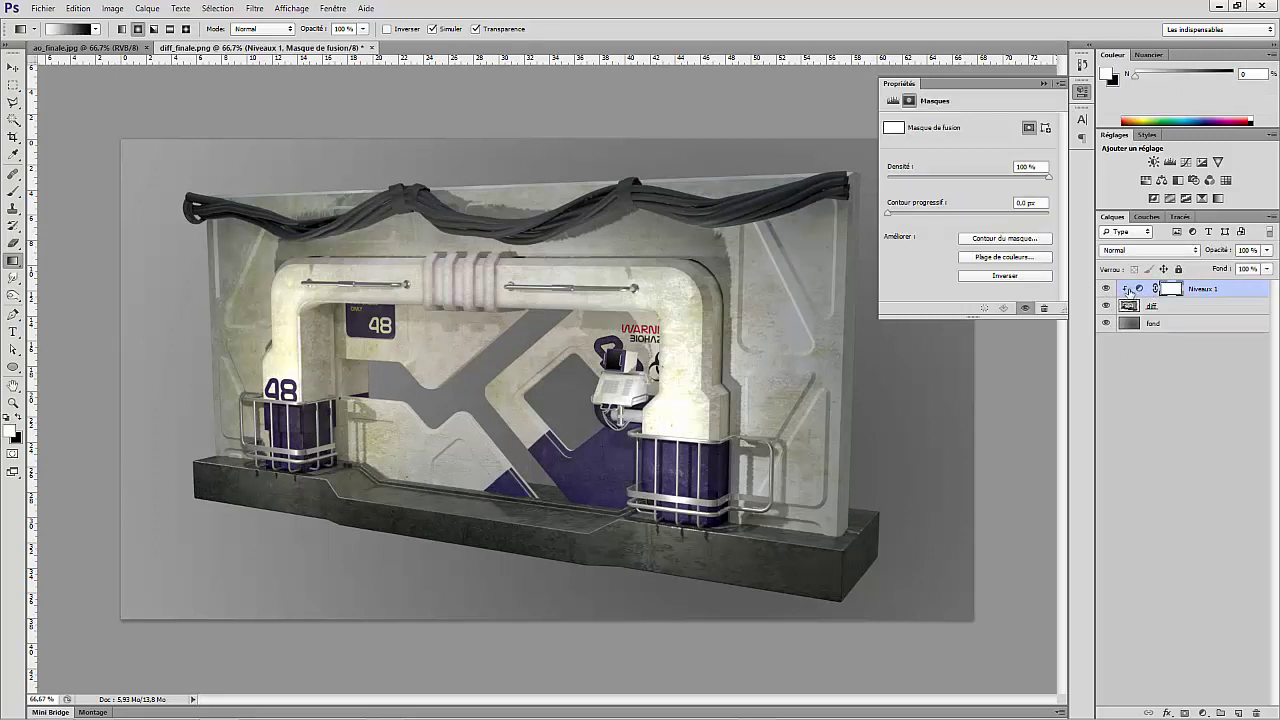
left_click(1129, 289)
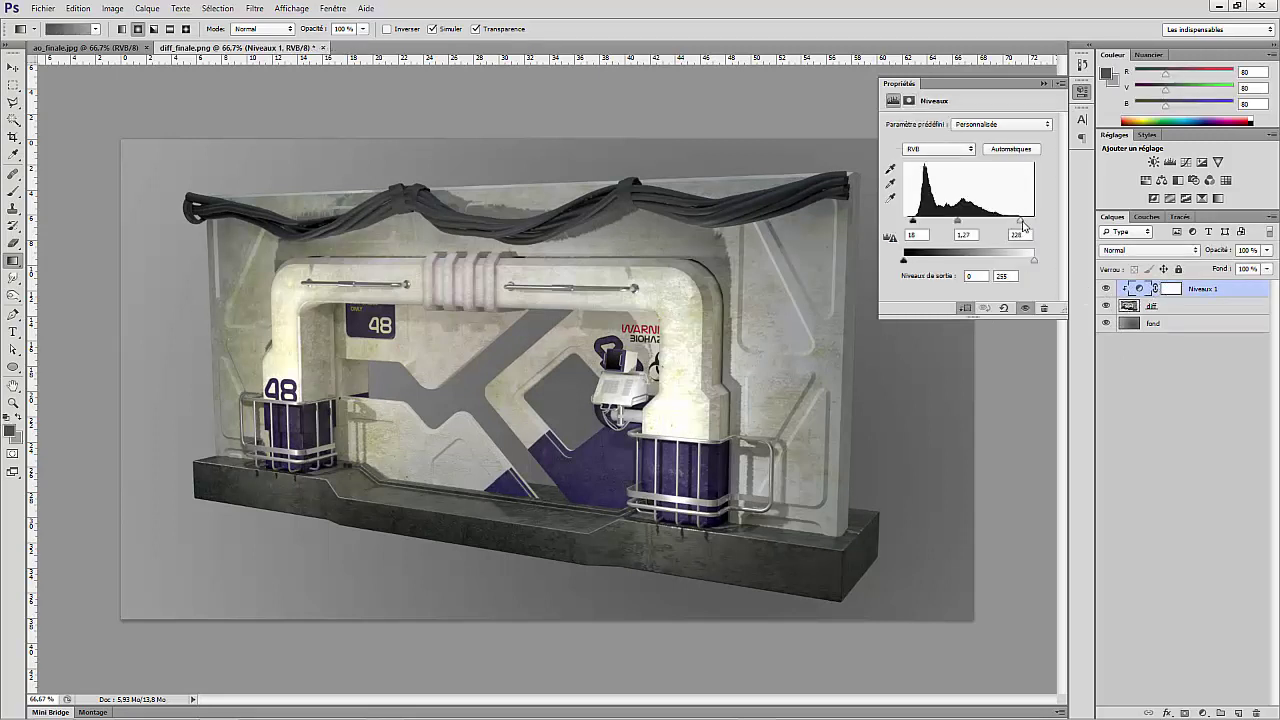
left_click_drag(1024, 226, 960, 228)
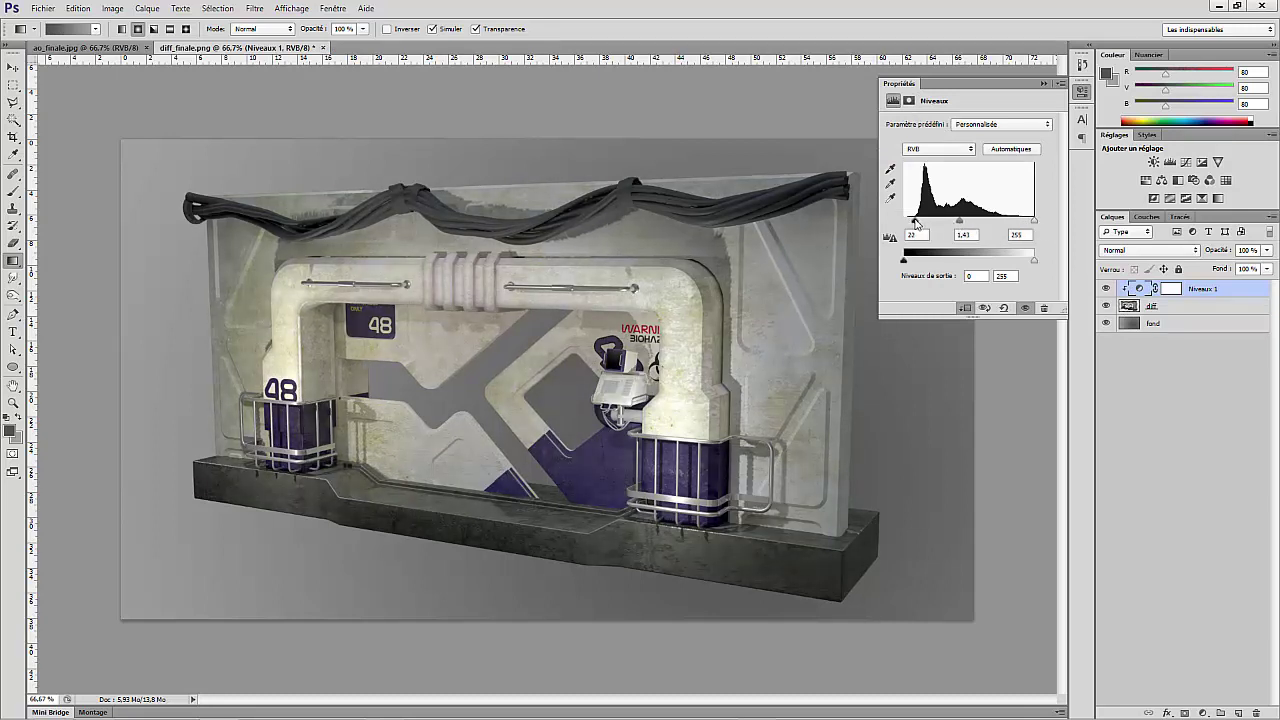
left_click(1145, 439)
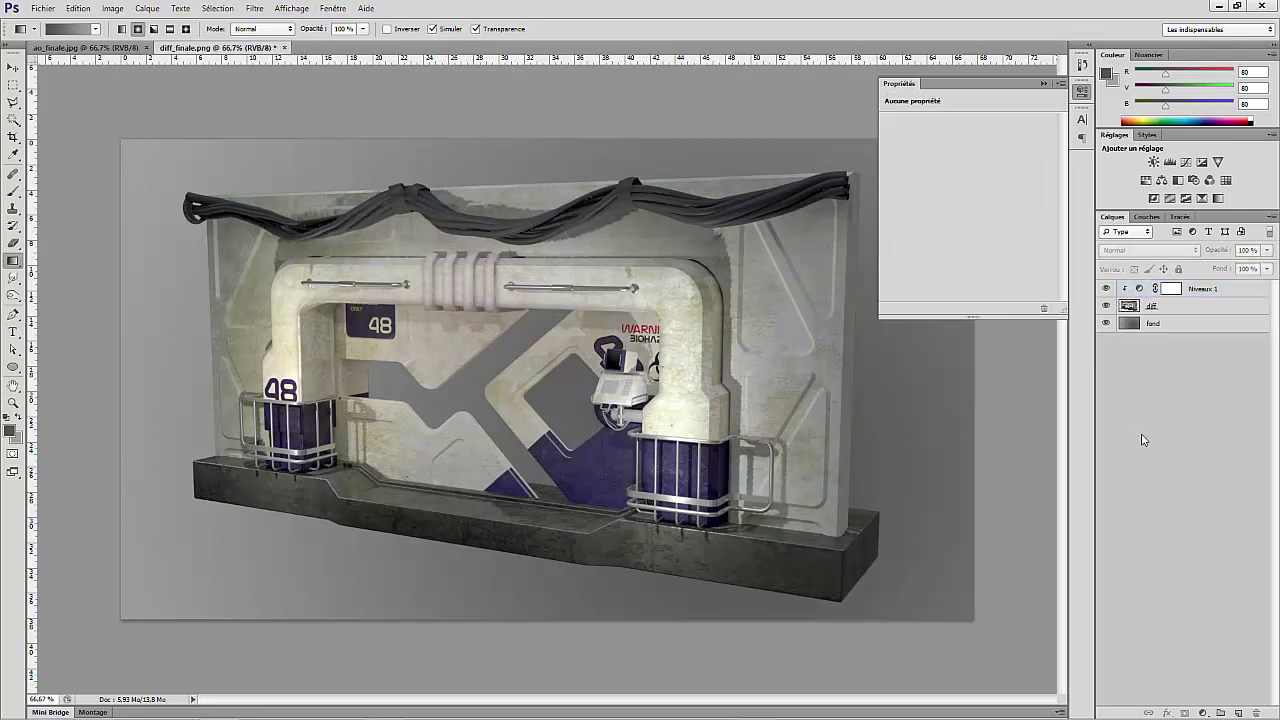
Paste the ambient occlusion render into the diff_finale.png document above the Levels adjustment and set its blend mode to Produit (Multiply)
left_click(97, 50)
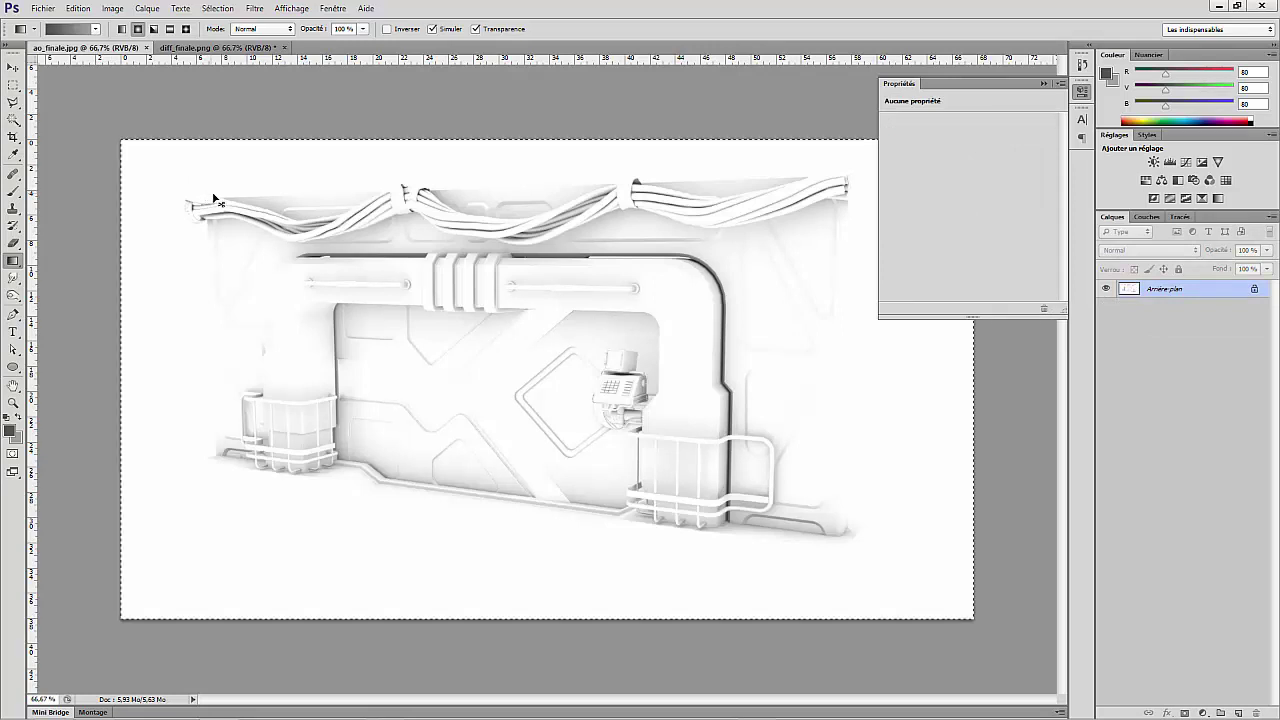
left_click(237, 49)
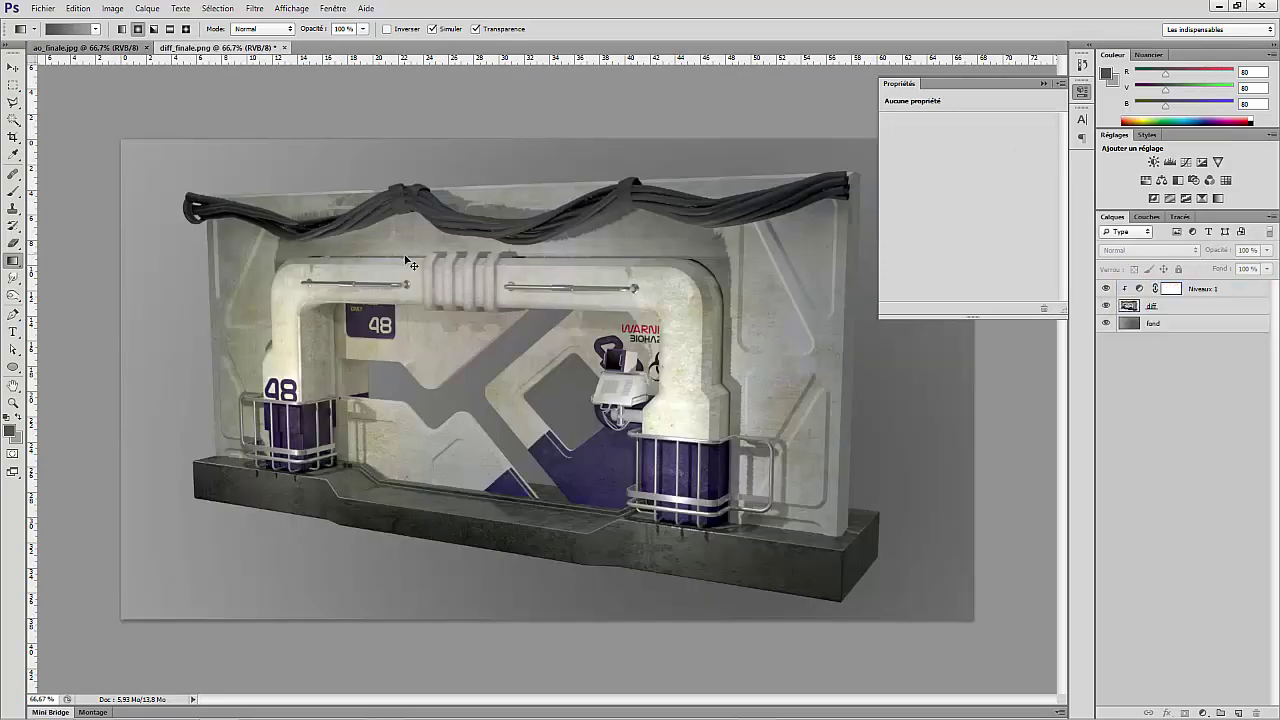
key("ctrl+v")
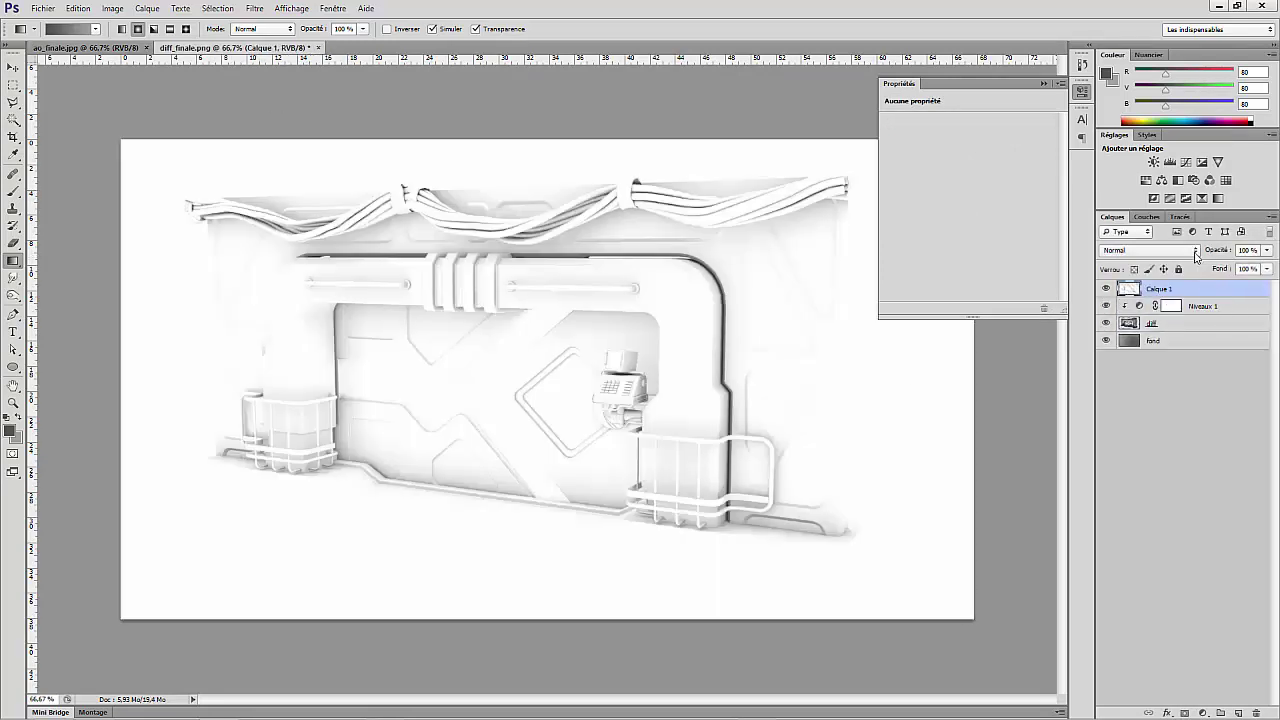
left_click(1150, 250)
left_click(1127, 314)
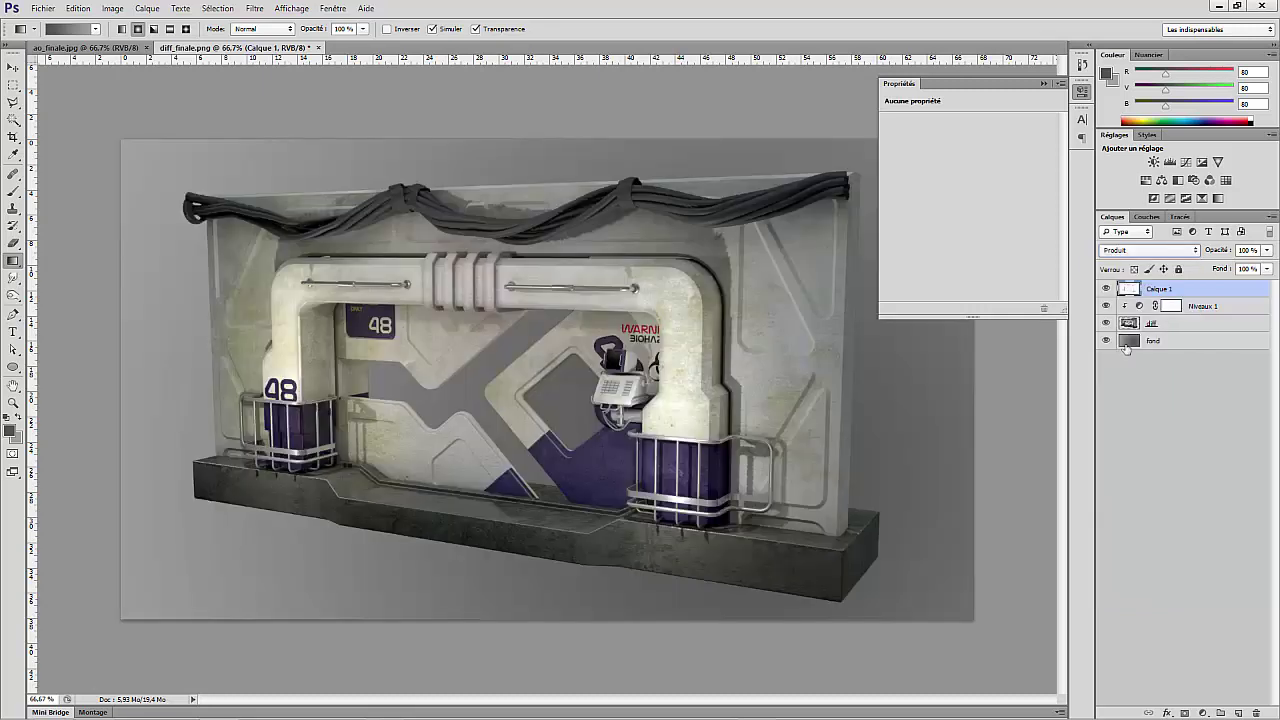
Compare the portal with and without the ambient occlusion layer, leave the layer visible, and collapse the adjustment properties
left_click(1106, 289)
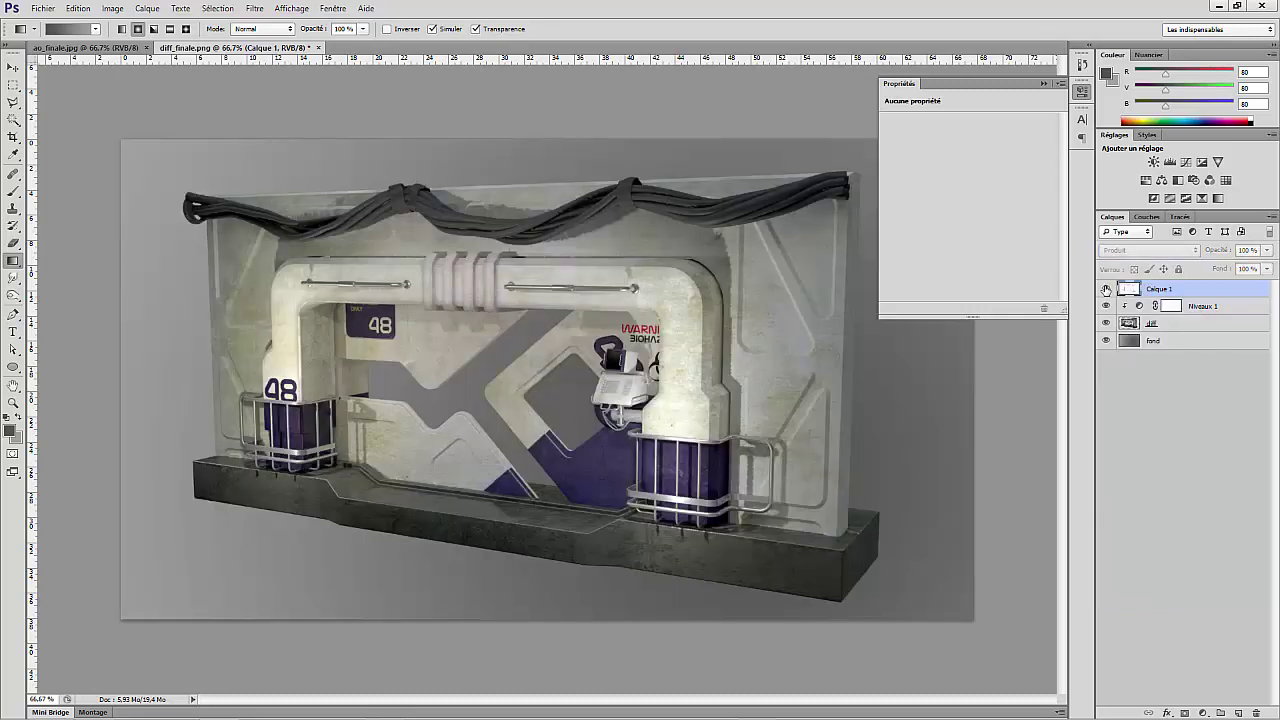
left_click(1106, 289)
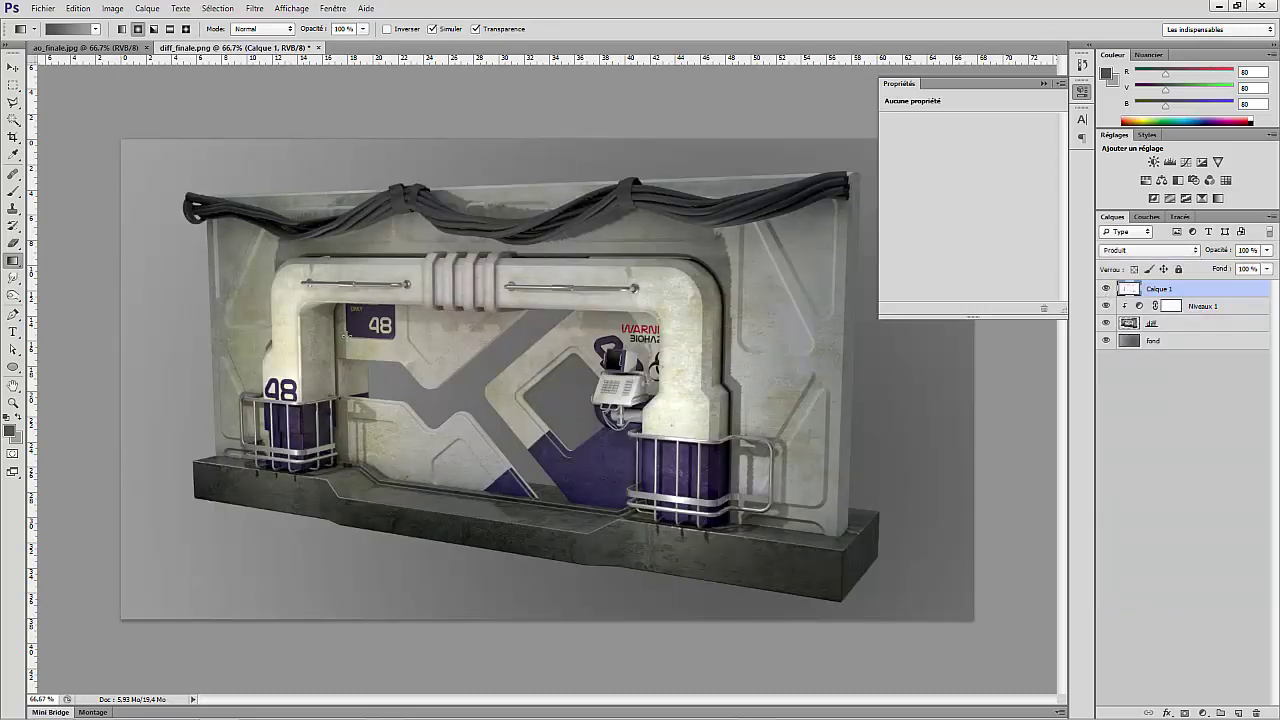
left_click(1106, 289)
left_click(1106, 289)
left_click(1106, 289)
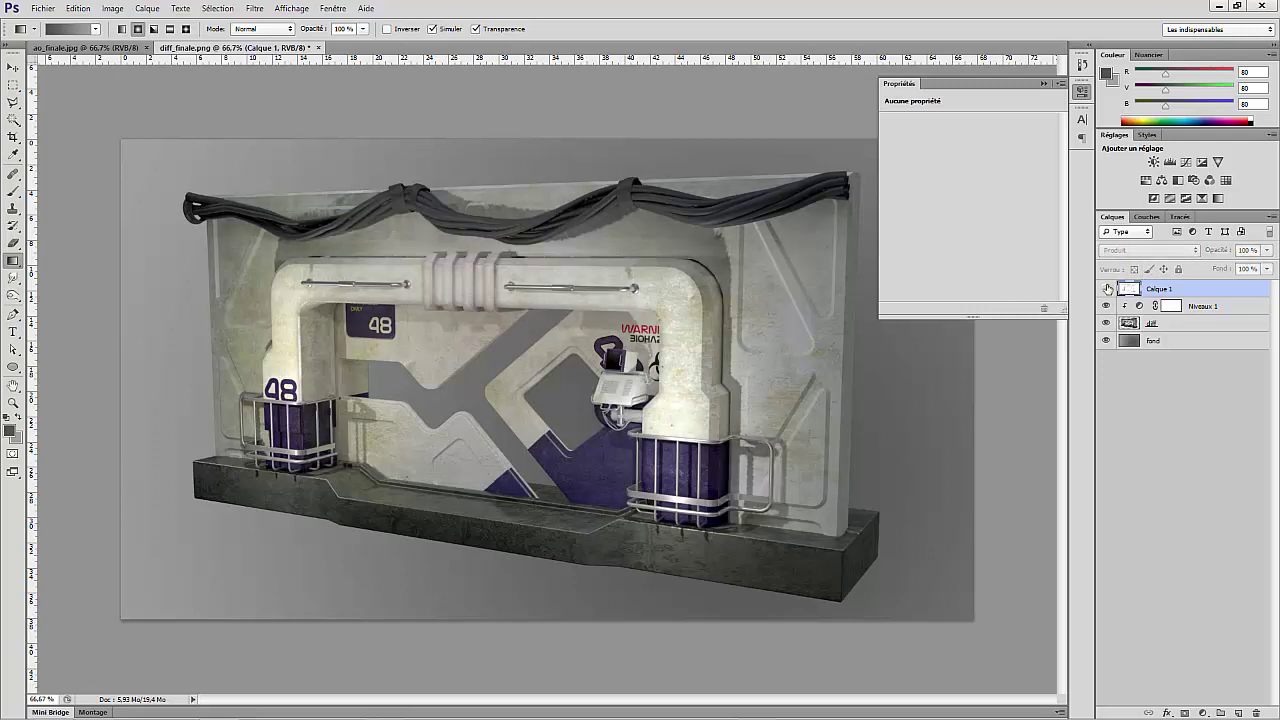
left_click(1106, 289)
left_click(1106, 289)
left_click(1106, 289)
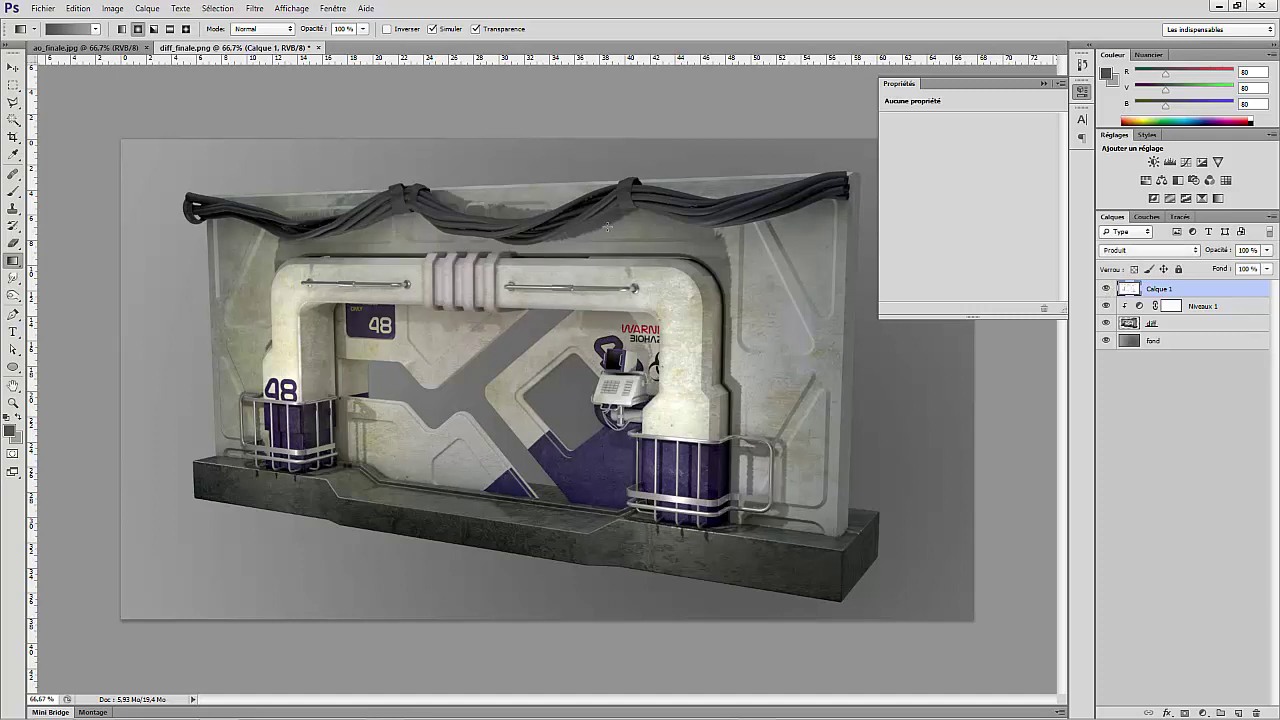
left_click(1081, 91)
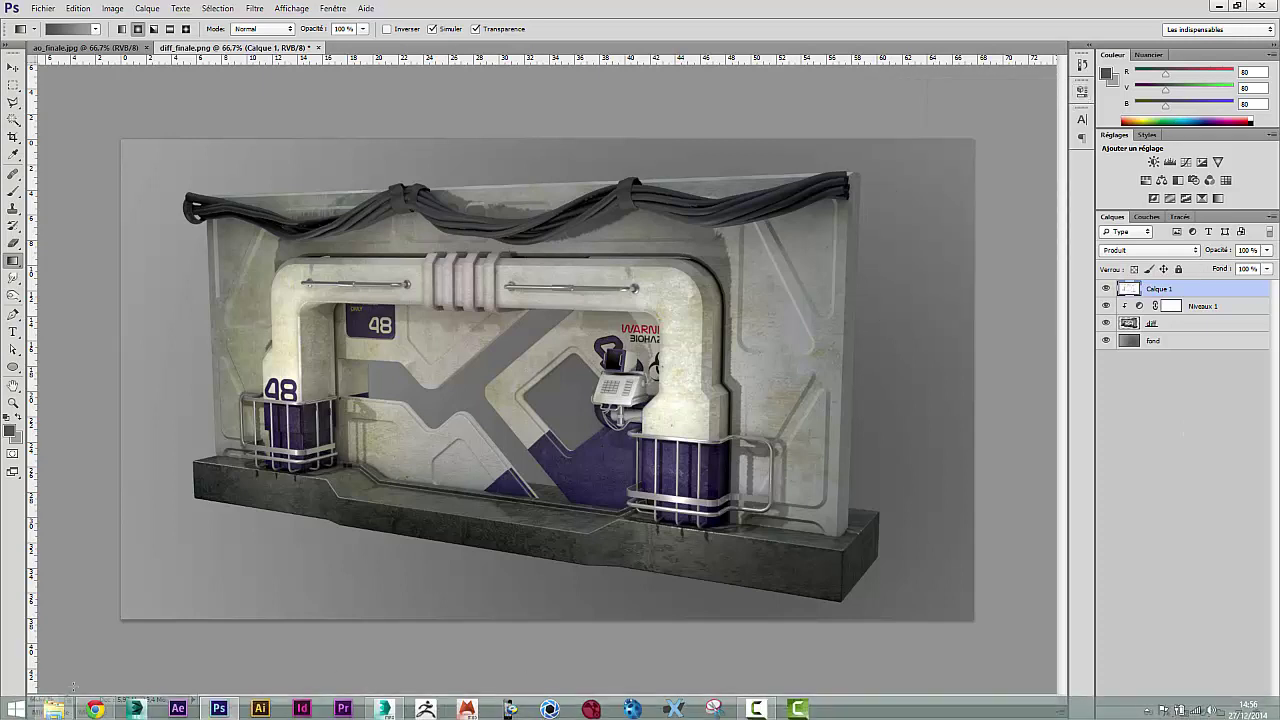
Switch to Chrome and search the web for "corridor scifi" in a new tab
left_click(100, 708)
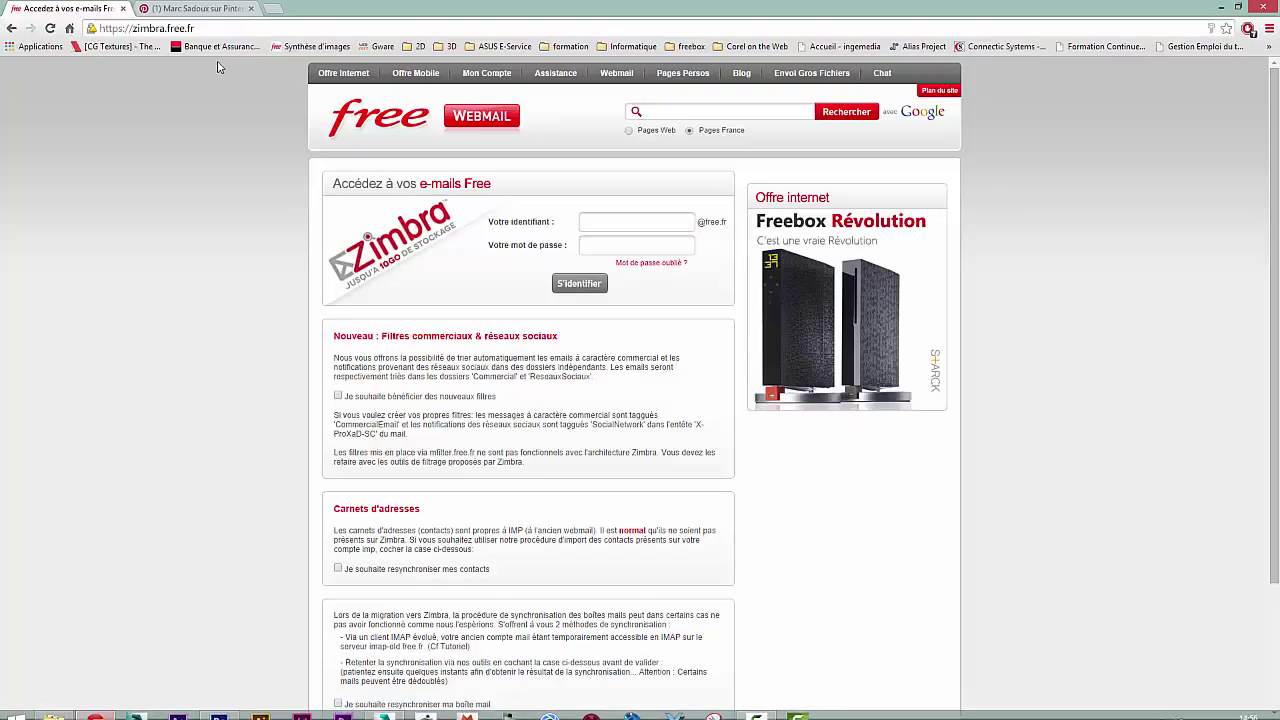
left_click(272, 10)
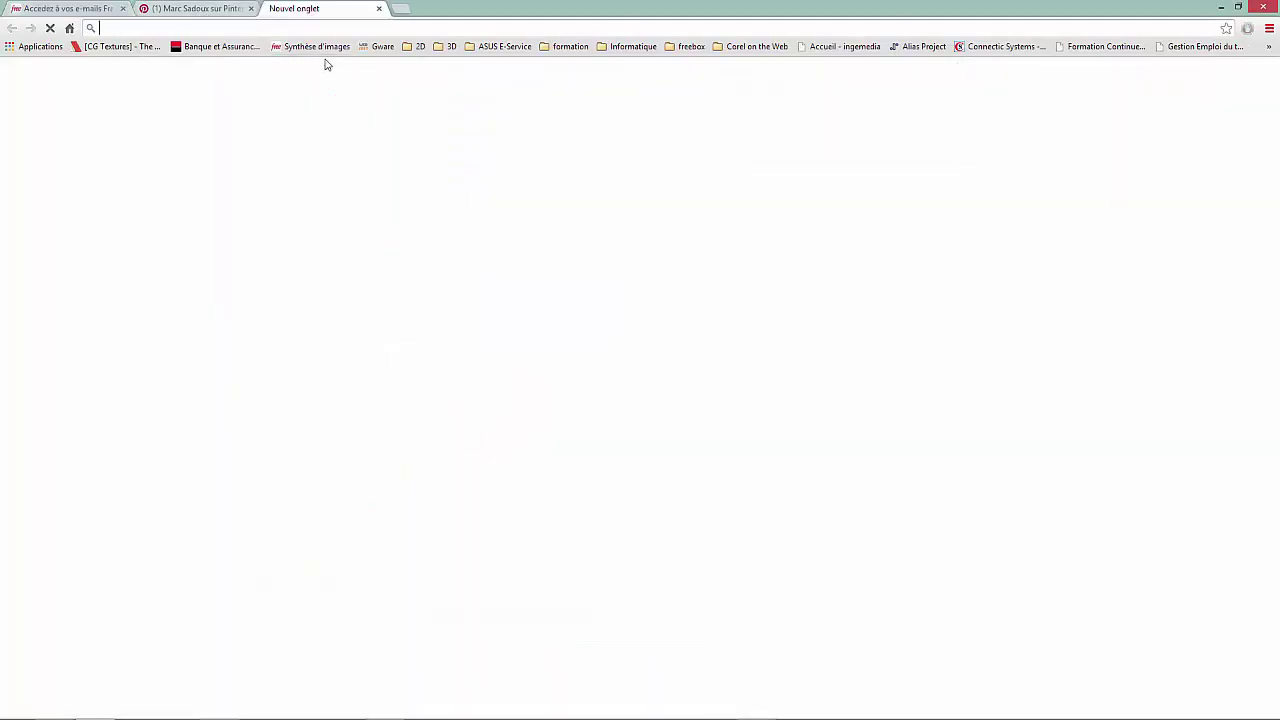
type("co")
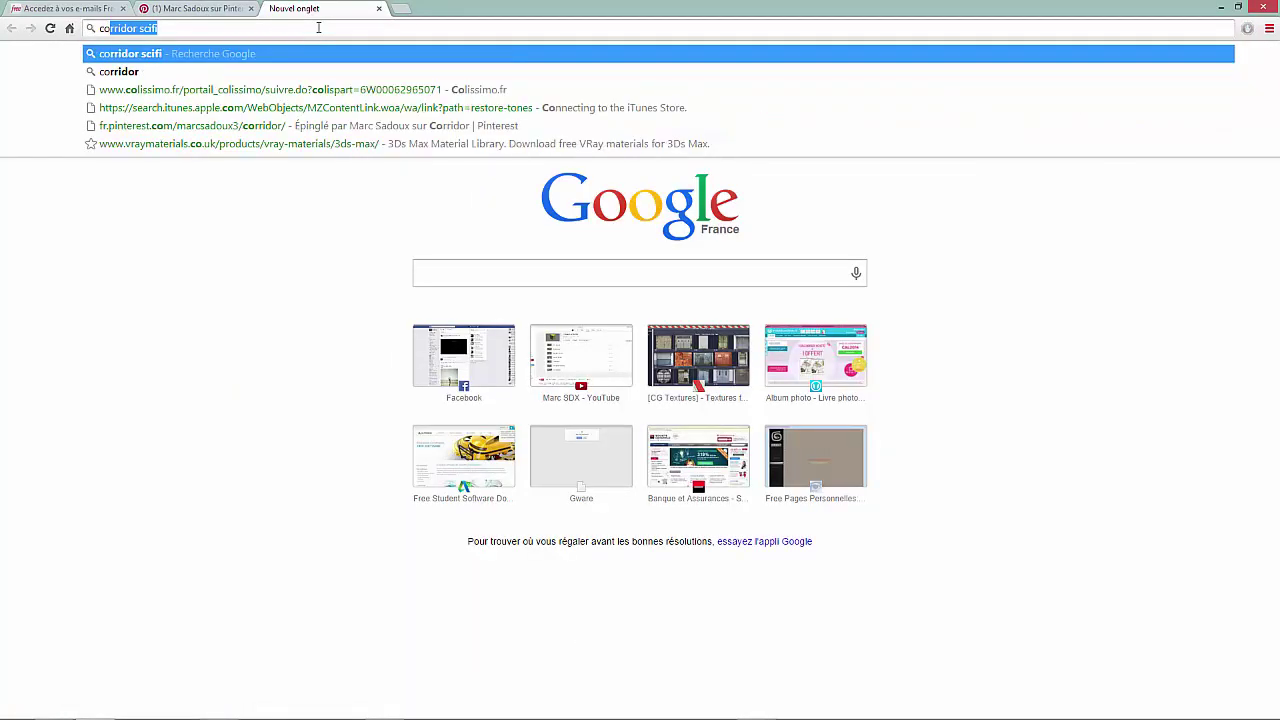
type("rridor scifi")
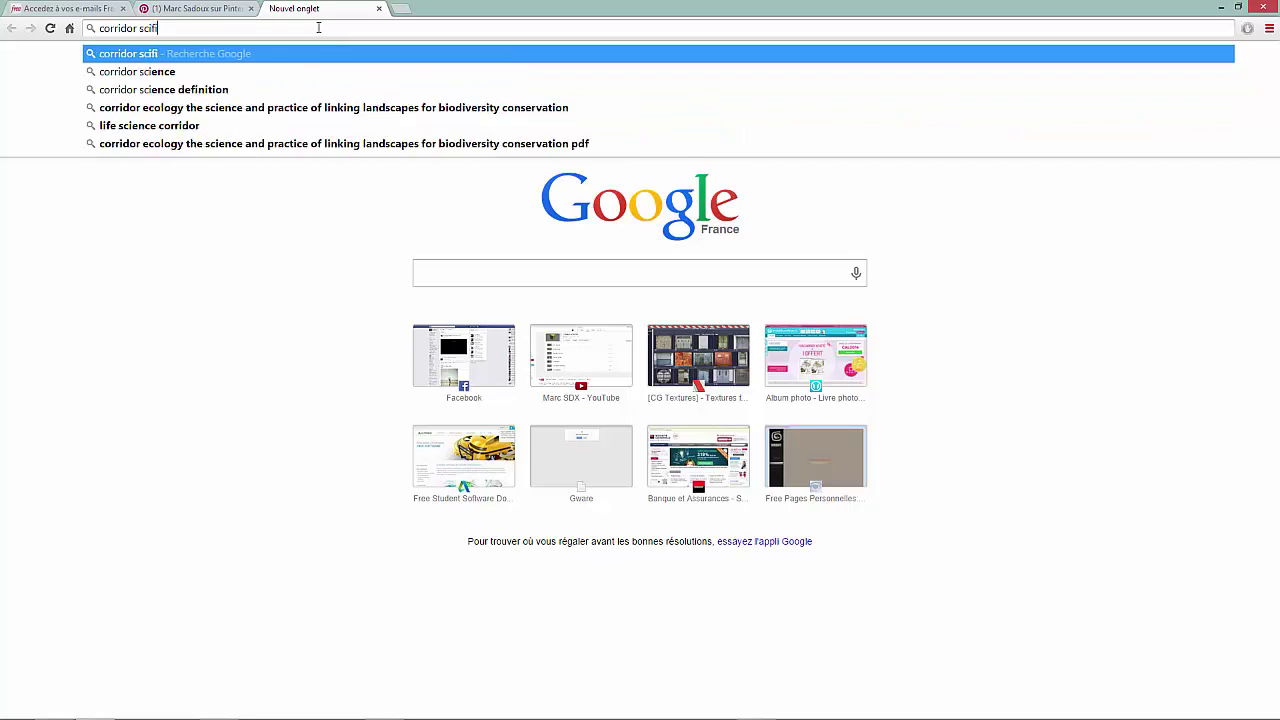
key("Return")
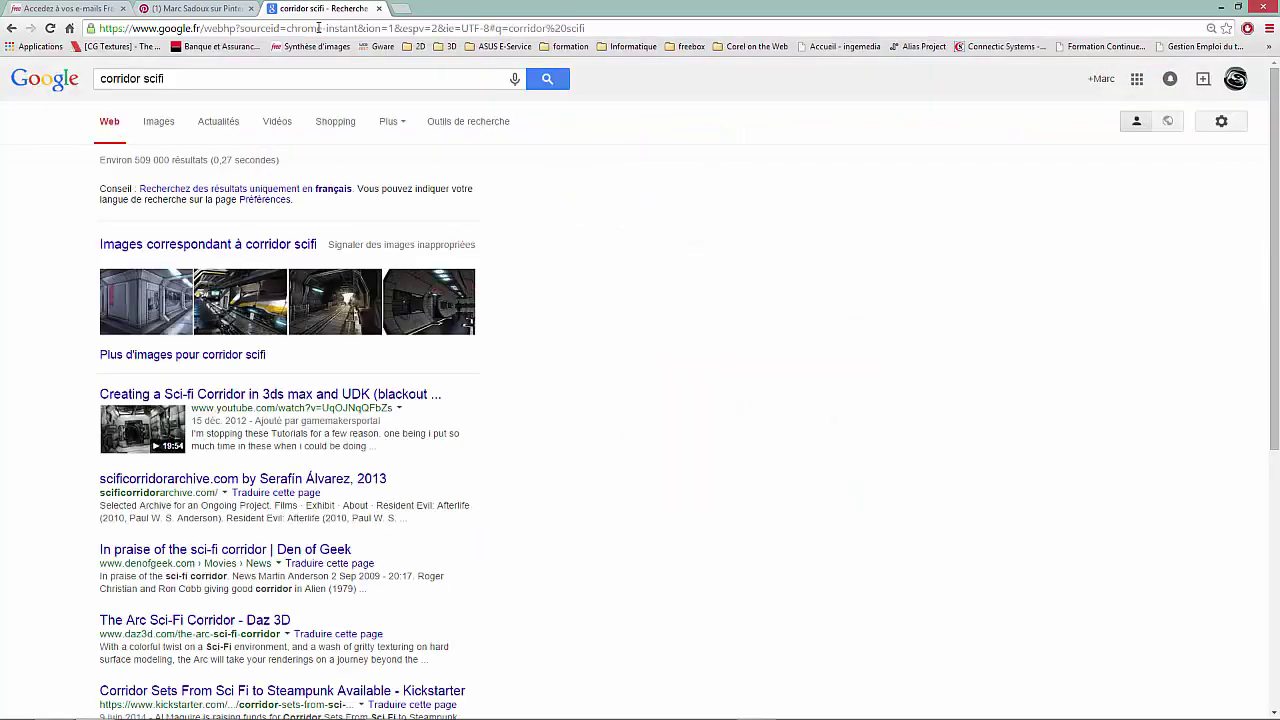
Show the image results for the corridor search and restrict them to large sizes (Grandes)
left_click(335, 305)
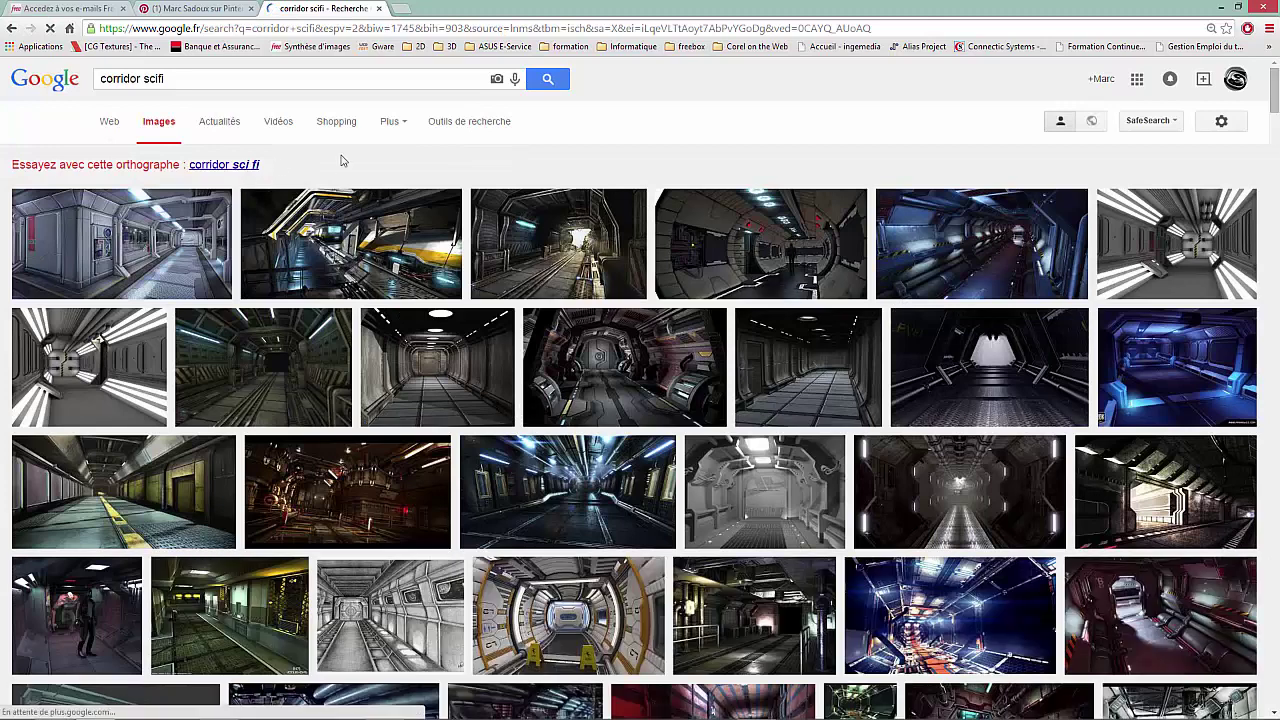
left_click(469, 121)
left_click(474, 160)
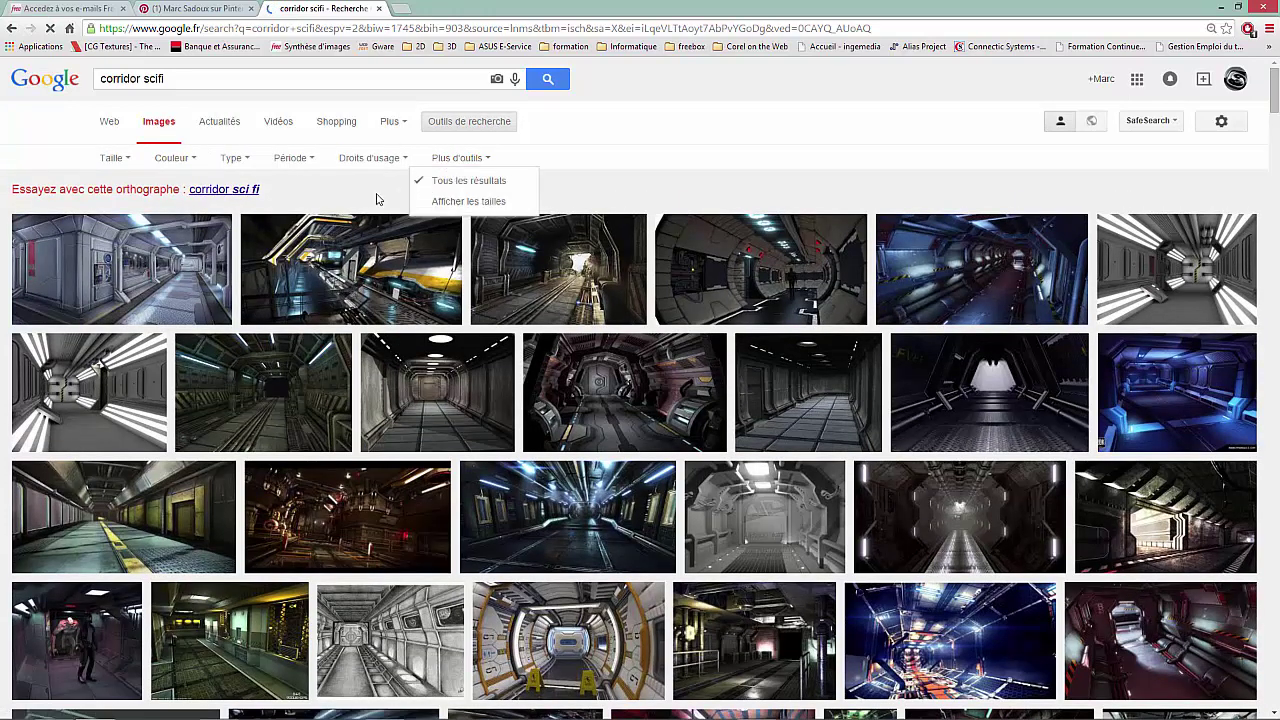
left_click(112, 158)
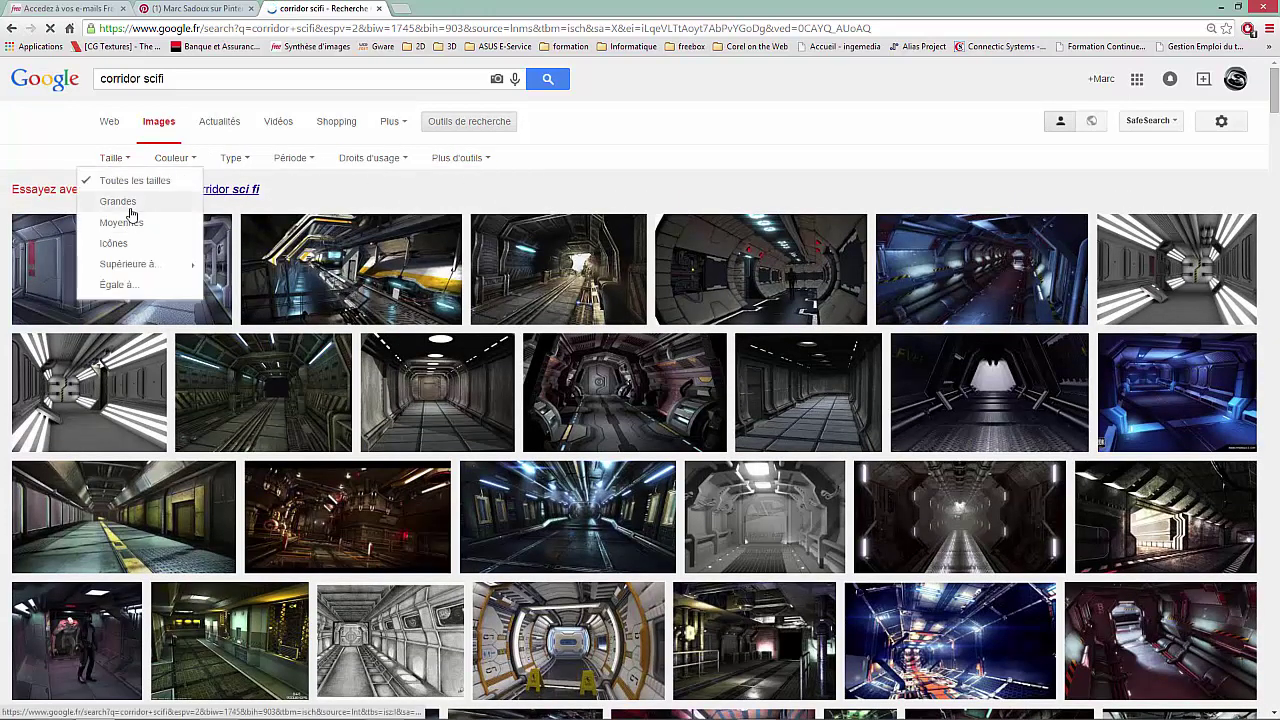
left_click(122, 203)
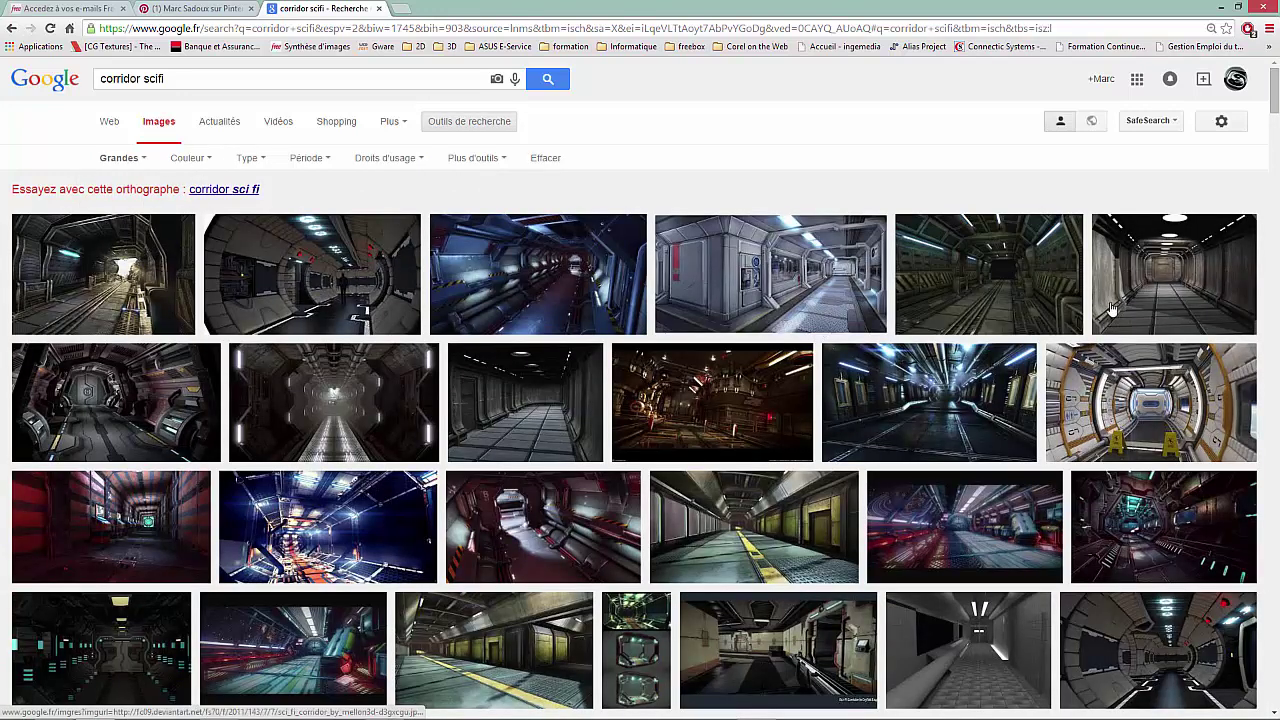
Look through the large sci-fi corridor images for one that suits the portal's background
mouse_move(281, 714)
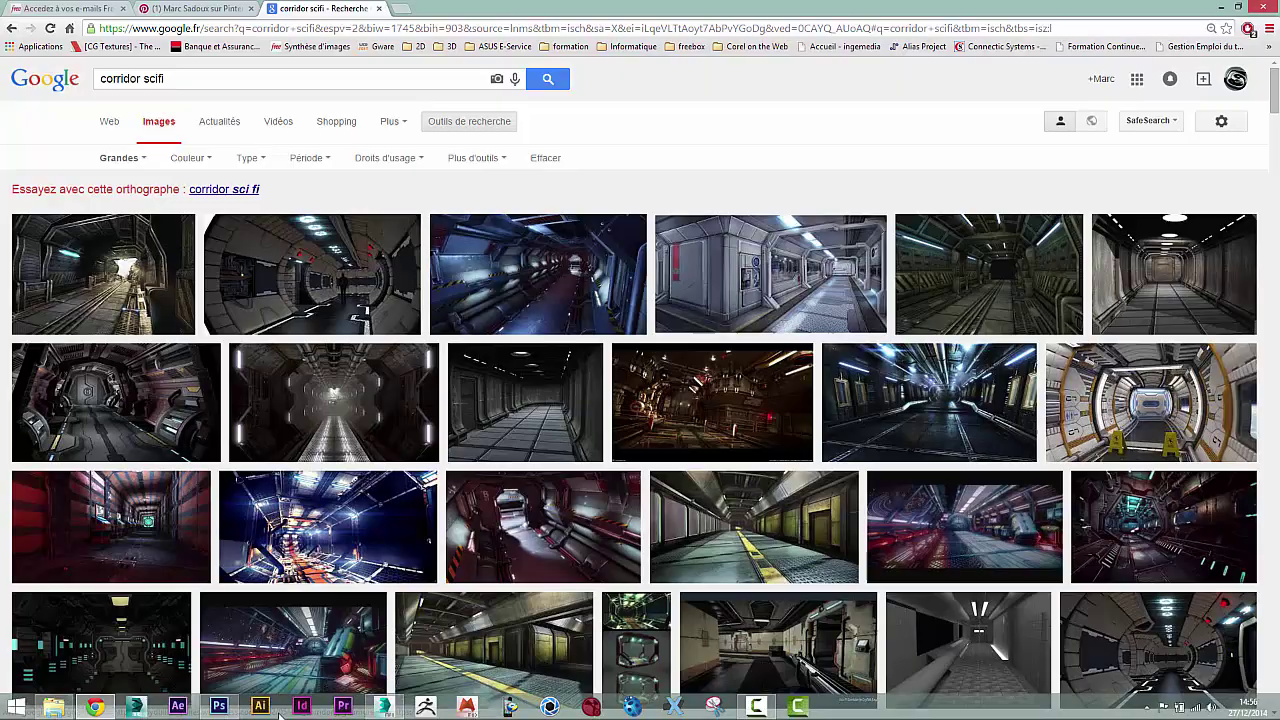
left_click(219, 706)
left_click(220, 706)
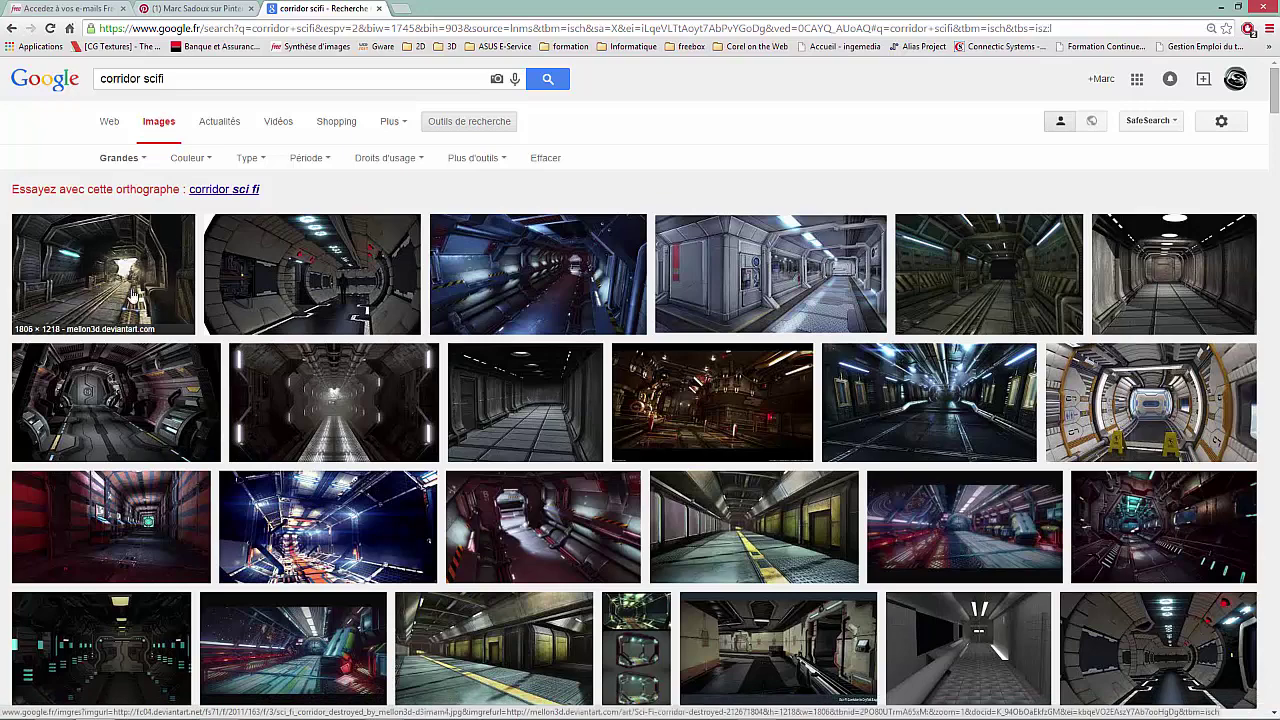
scroll(924, 505, "down", 1)
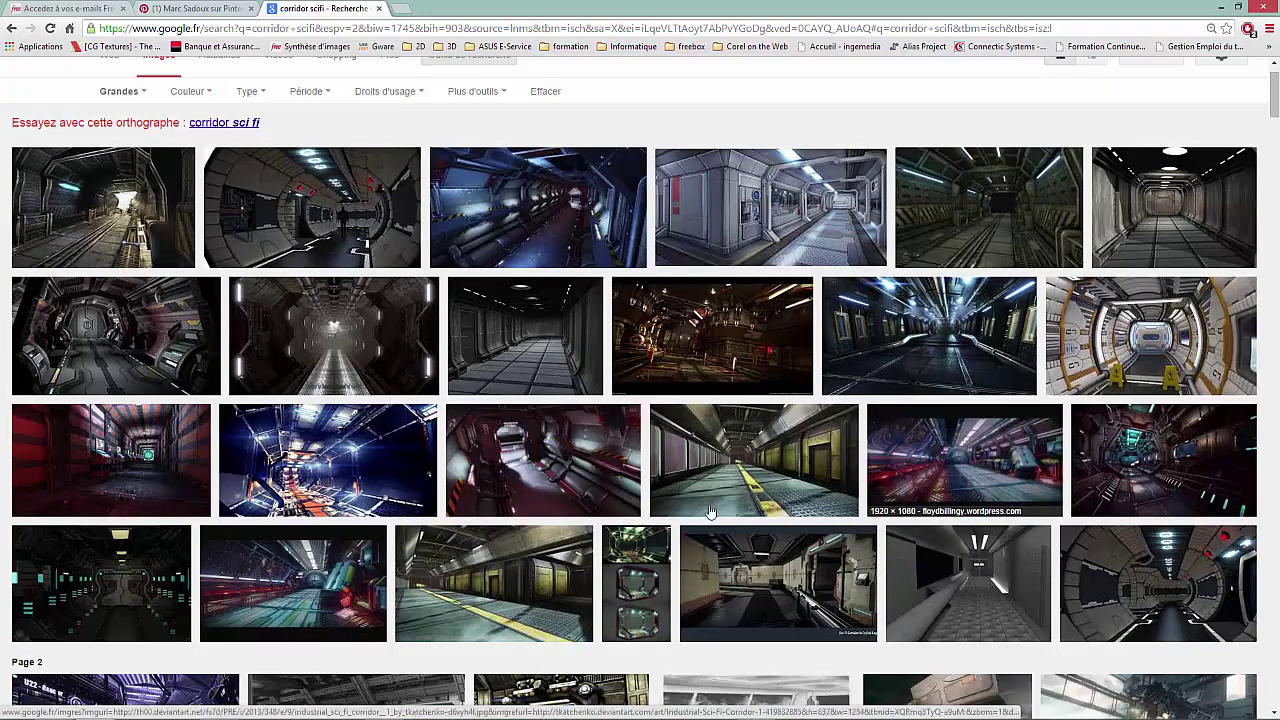
scroll(331, 520, "down", 1)
scroll(345, 528, "down", 1)
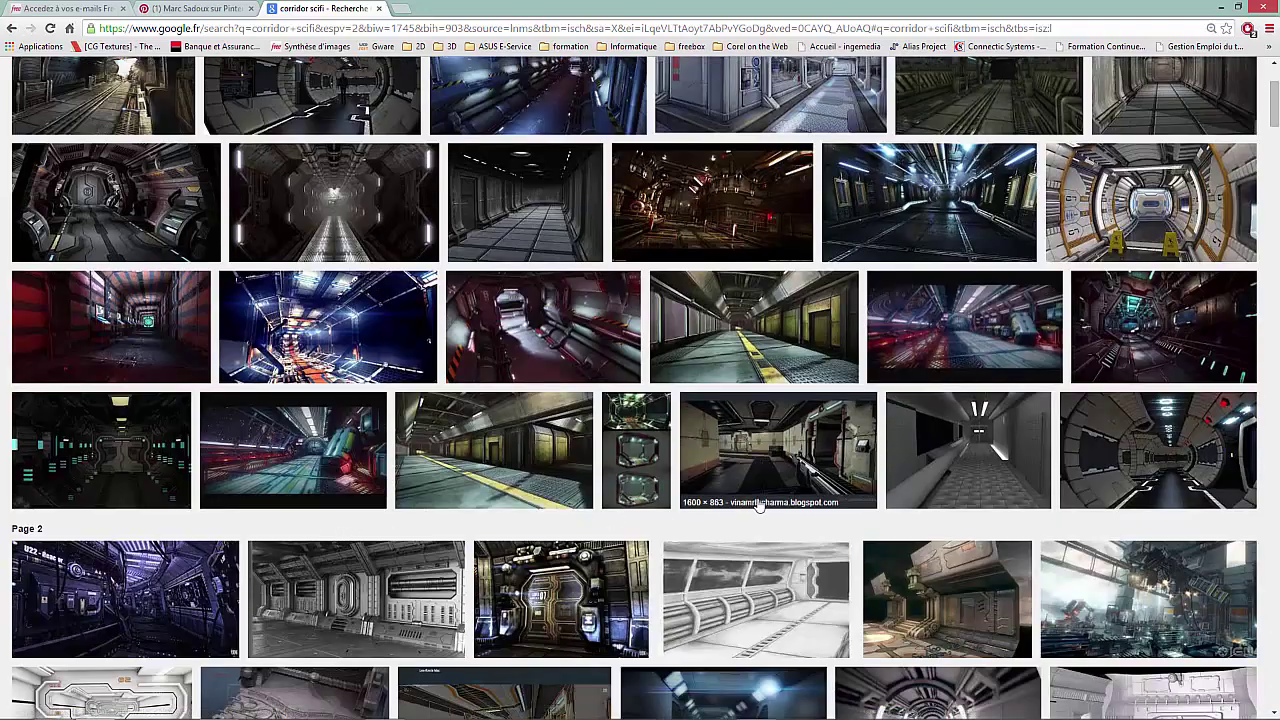
scroll(700, 508, "down", 1)
scroll(767, 505, "down", 1)
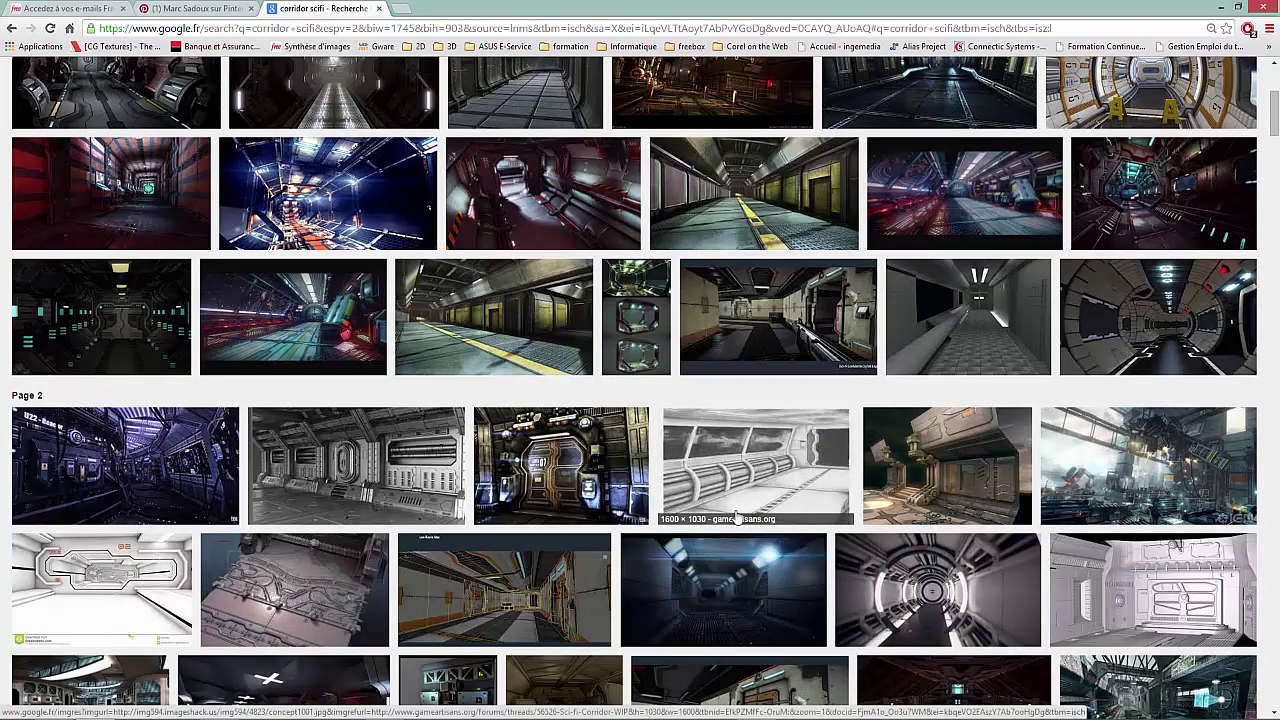
scroll(738, 516, "down", 1)
scroll(563, 519, "down", 1)
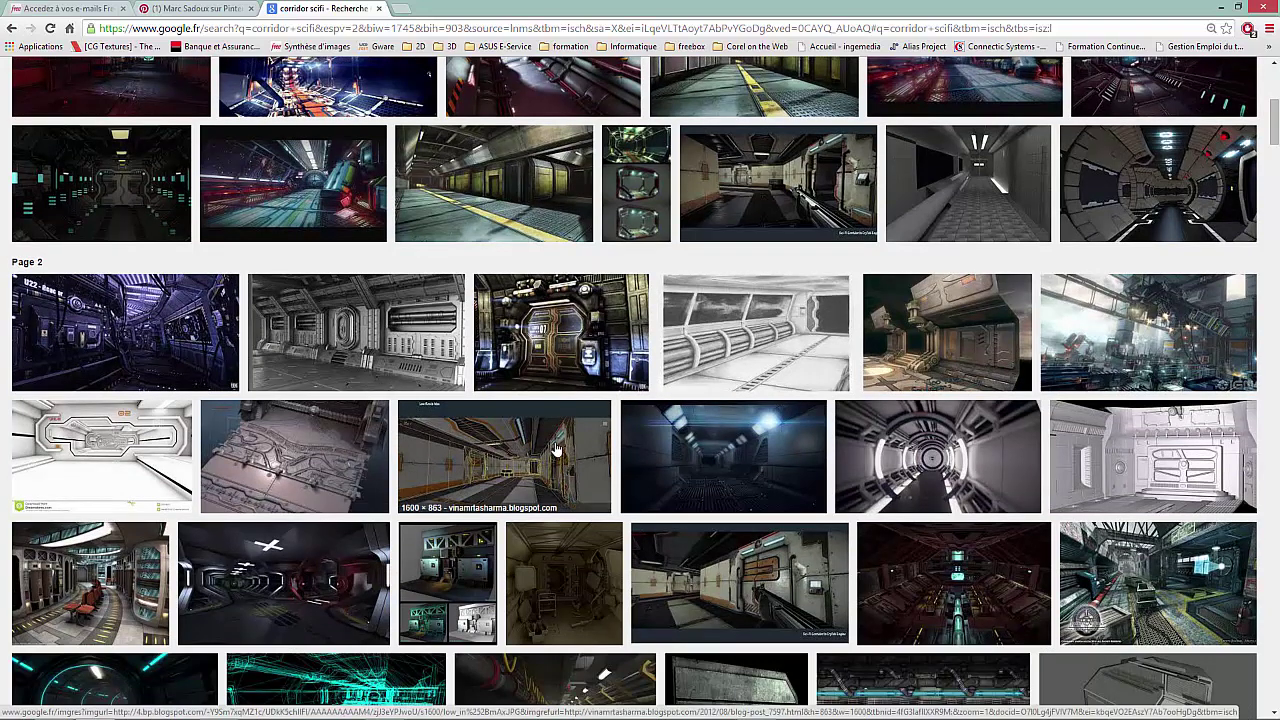
Open the grey sci-fi corridor concept with the oval door at full size and copy the image
left_click(372, 340)
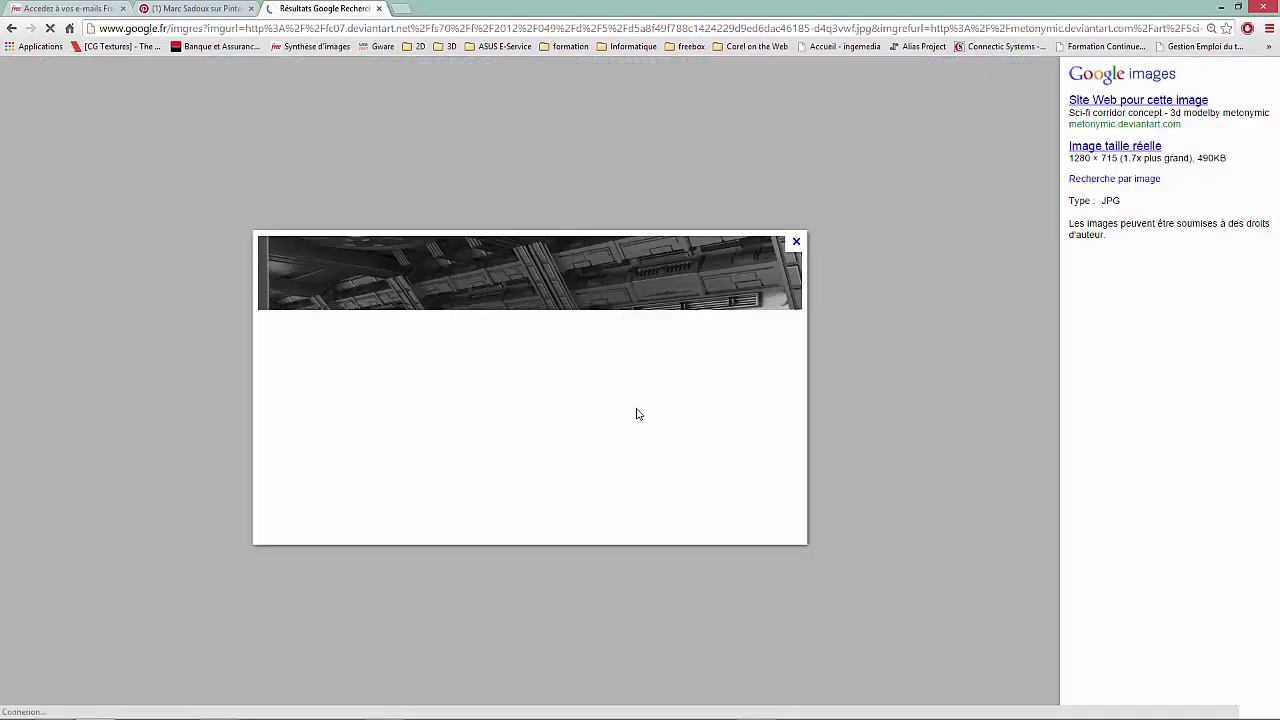
left_click(1114, 149)
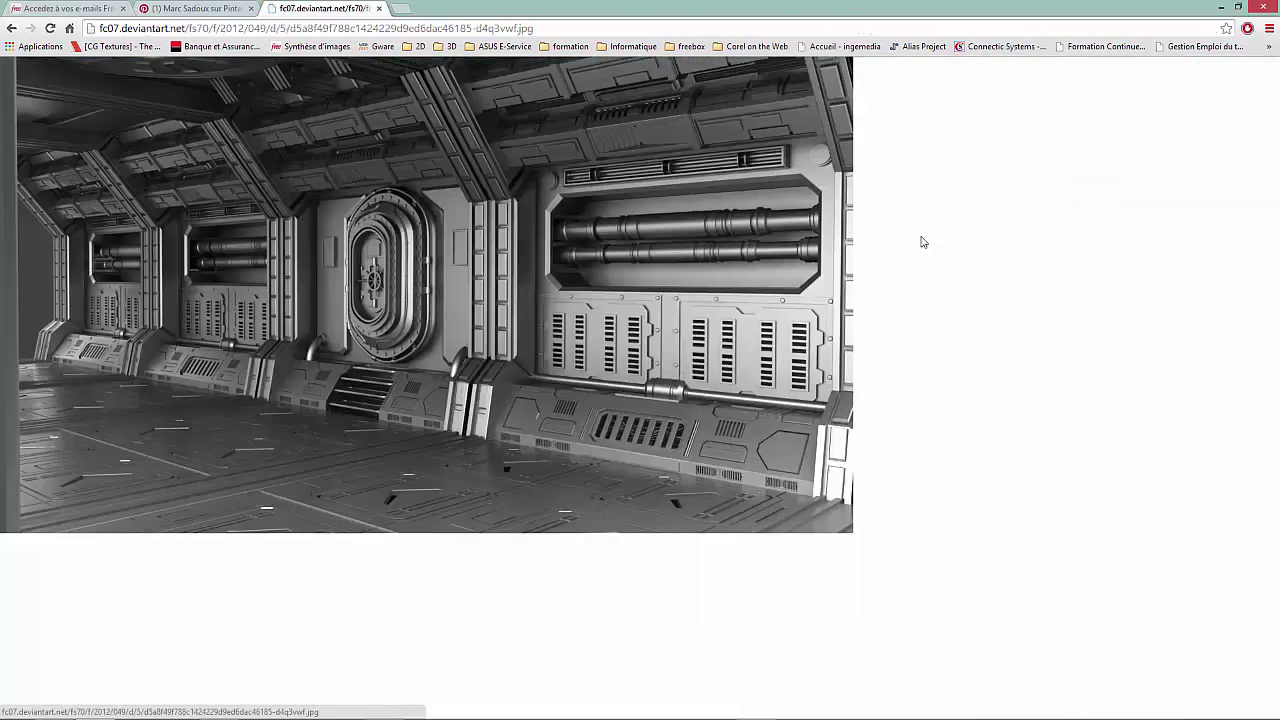
right_click(435, 279)
left_click(478, 318)
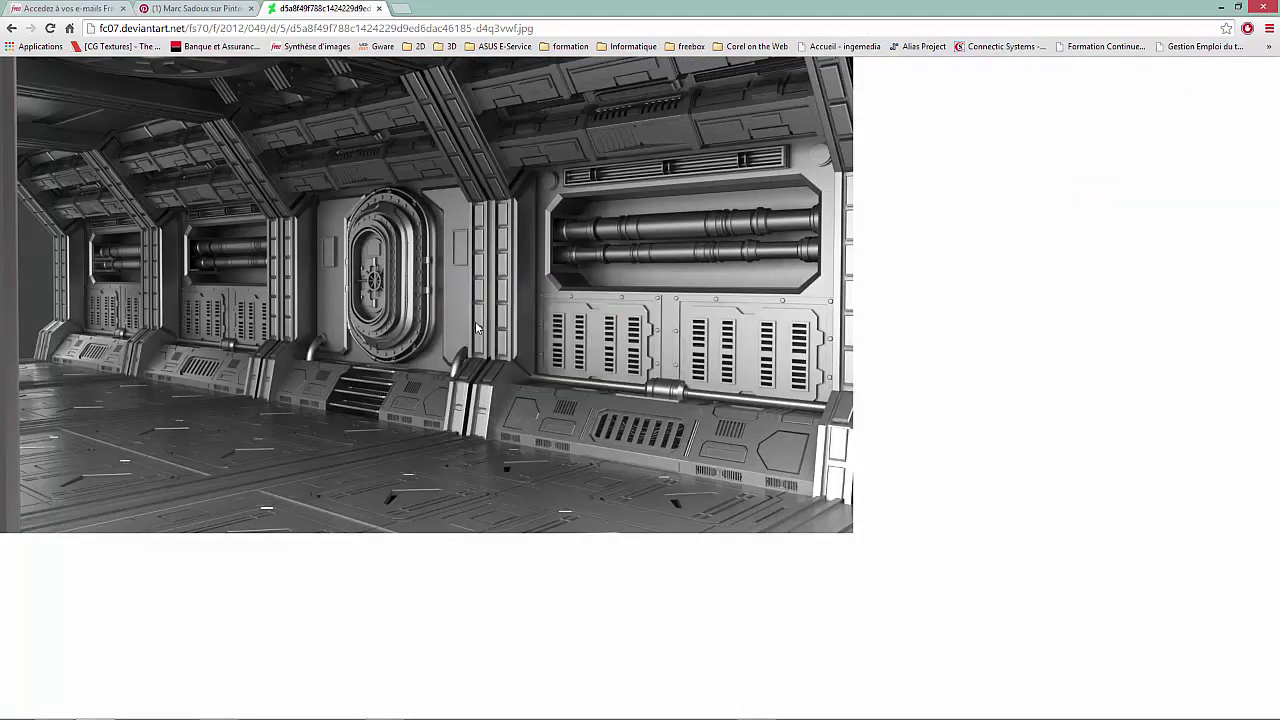
Switch to Photoshop and try pasting the corridor image above the fond layer and at the top of the layer stack
key("alt+Tab")
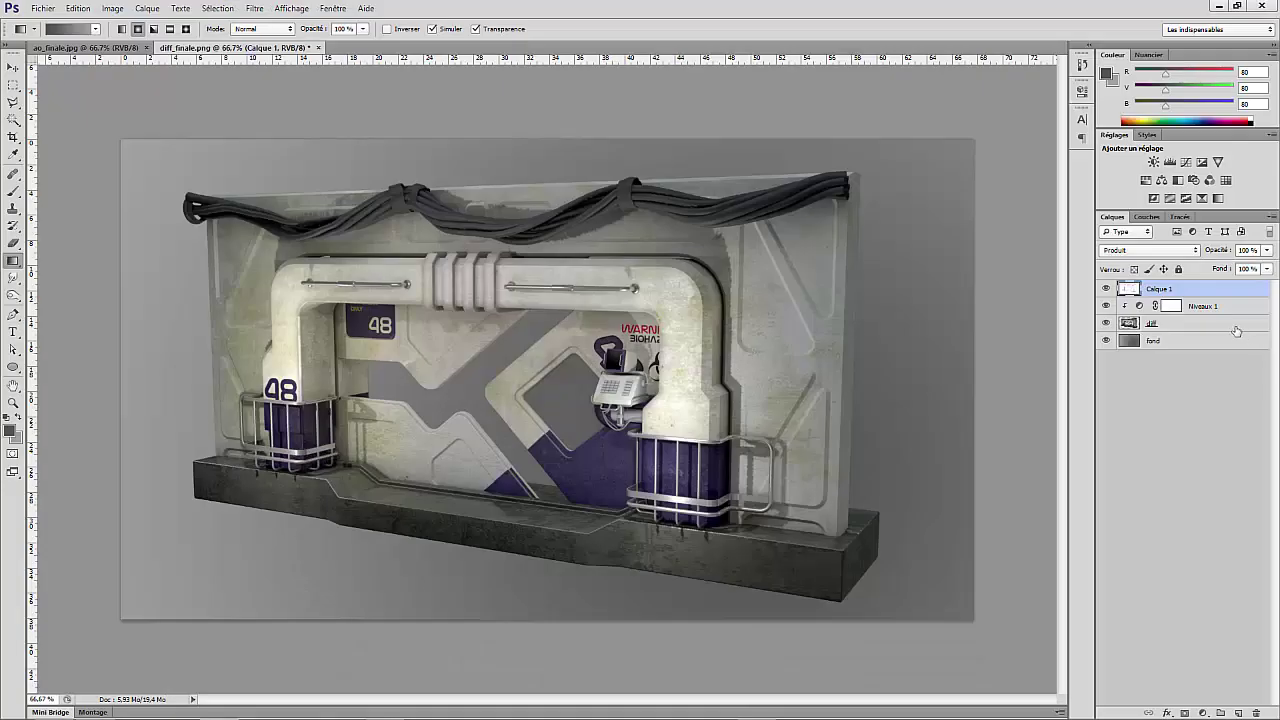
left_click(1238, 342)
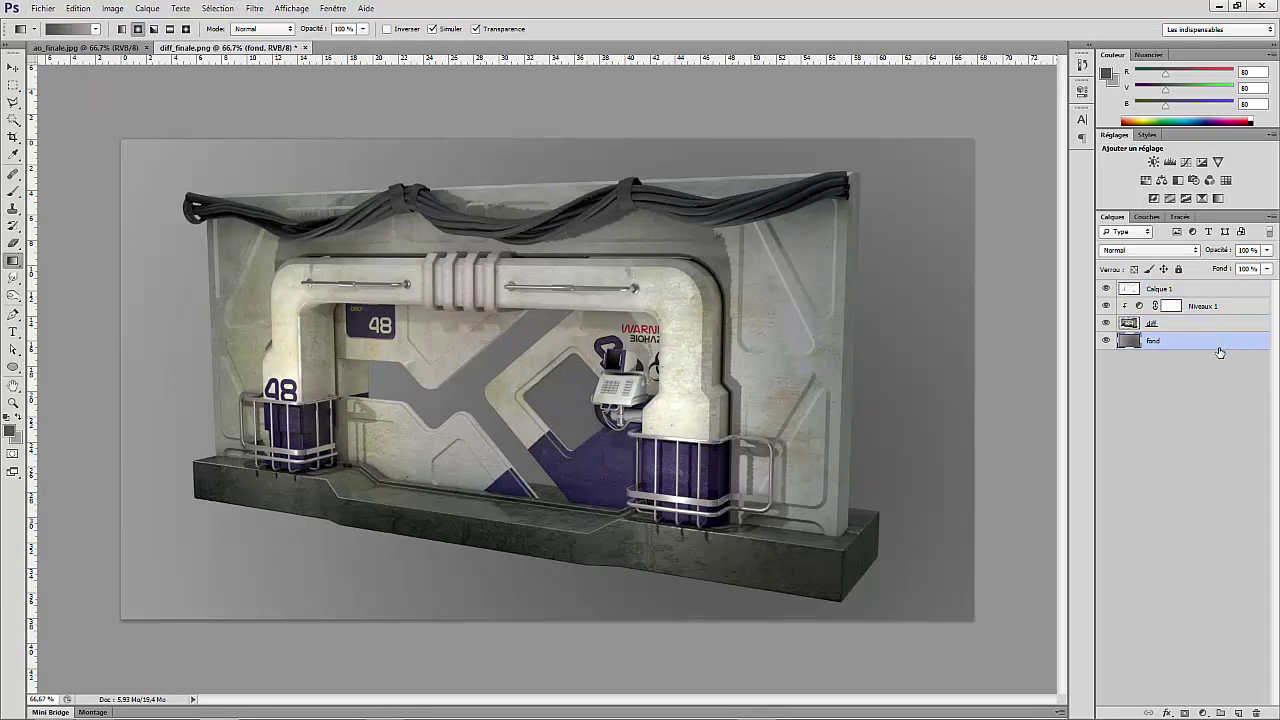
key("ctrl+v")
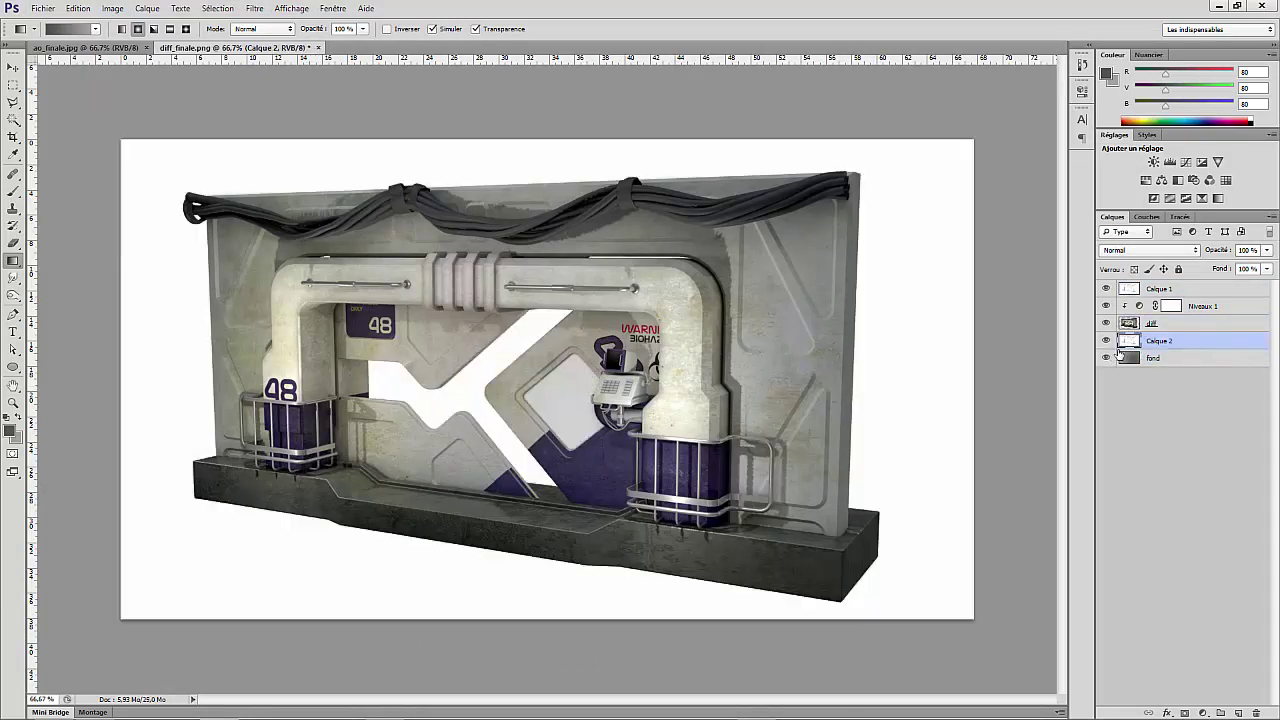
key("ctrl+z")
left_click(1160, 422)
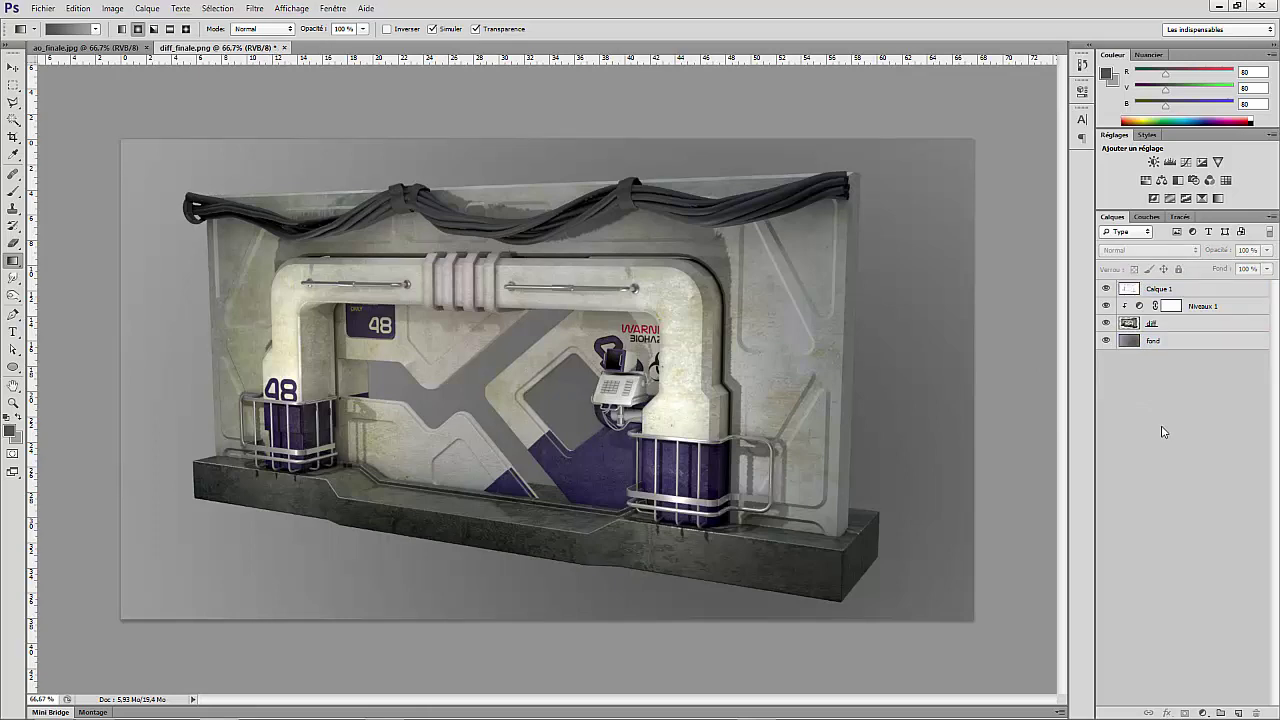
key("ctrl+v")
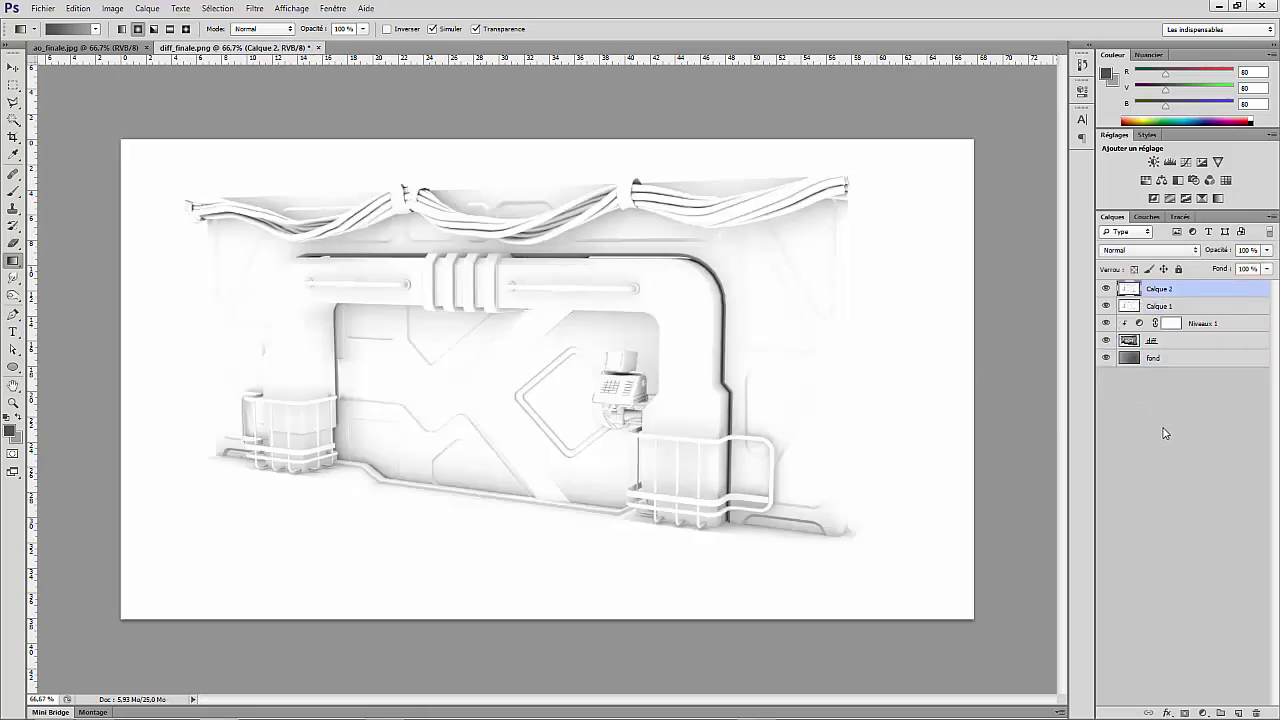
key("ctrl+z")
Switch back to Chrome and copy the full-size grey corridor image again
key("alt+Tab")
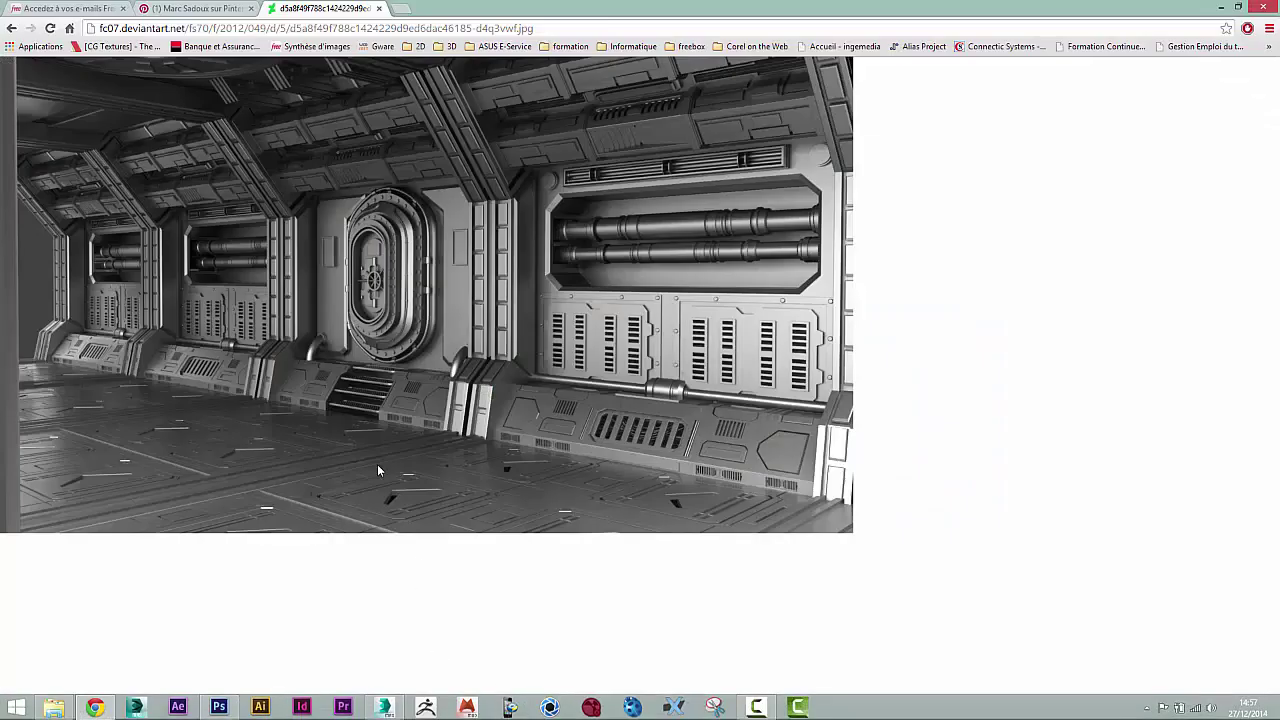
right_click(400, 366)
left_click(430, 410)
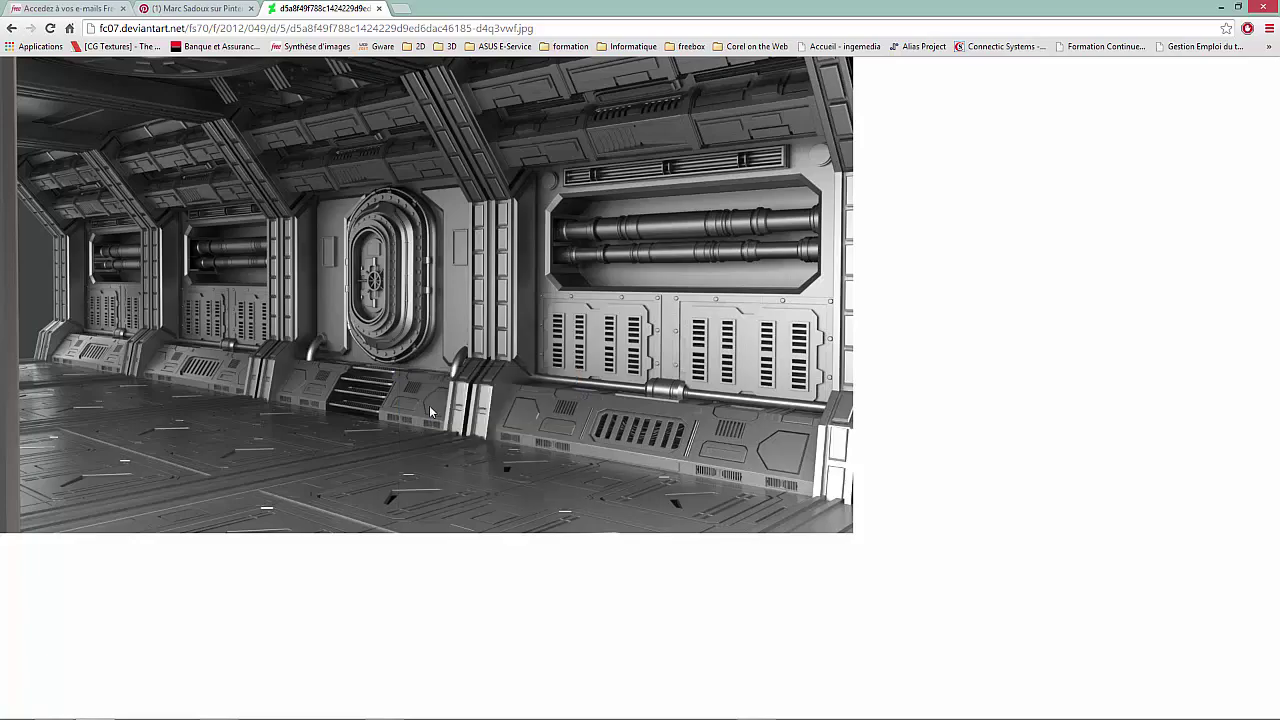
Switch to Photoshop and paste the copied corridor image directly above the fond layer
key("alt+Tab")
left_click(1196, 434)
left_click(1182, 343)
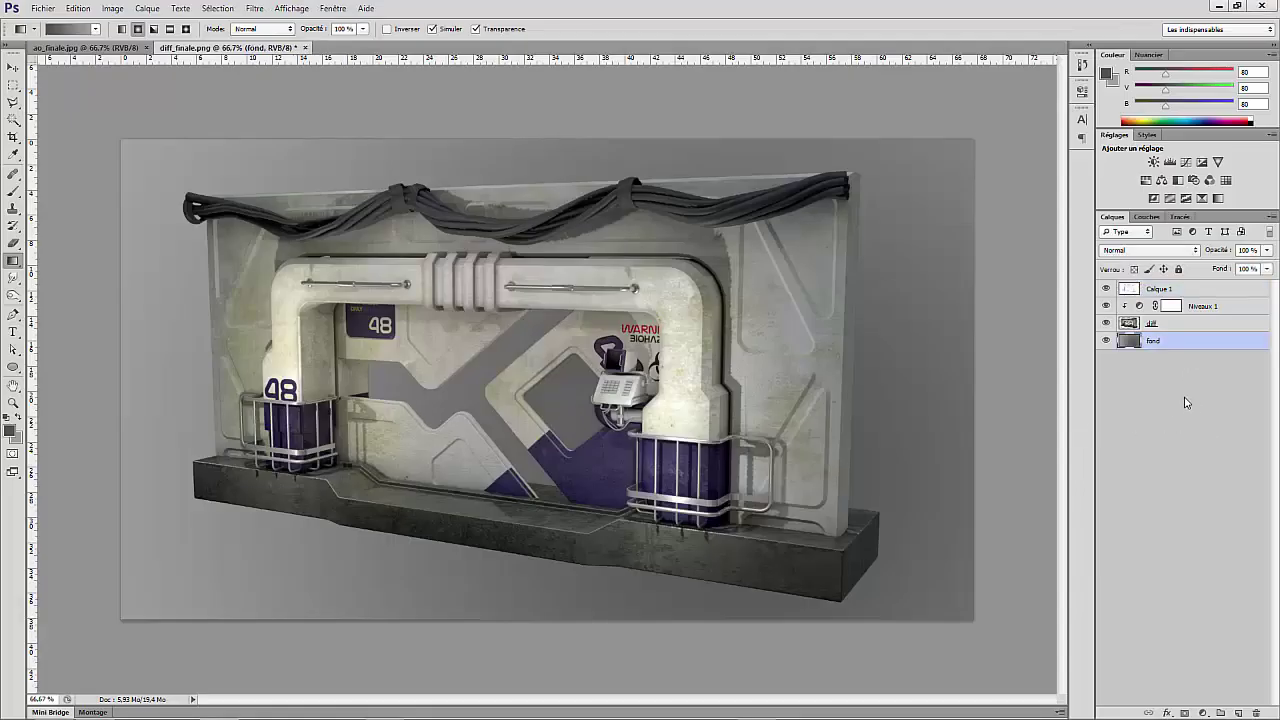
key("ctrl+v")
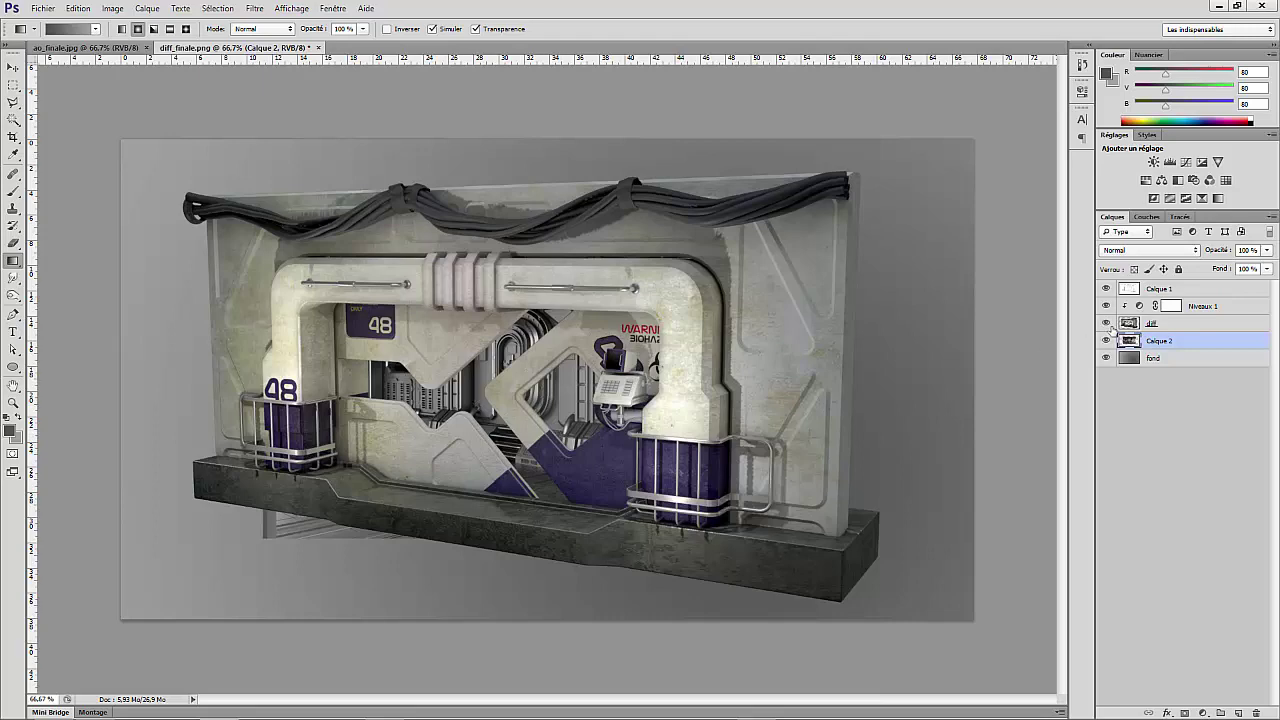
Move the corridor image behind the portal so its door and wall details fill the openings, hiding the diff layer temporarily
left_click(1106, 323)
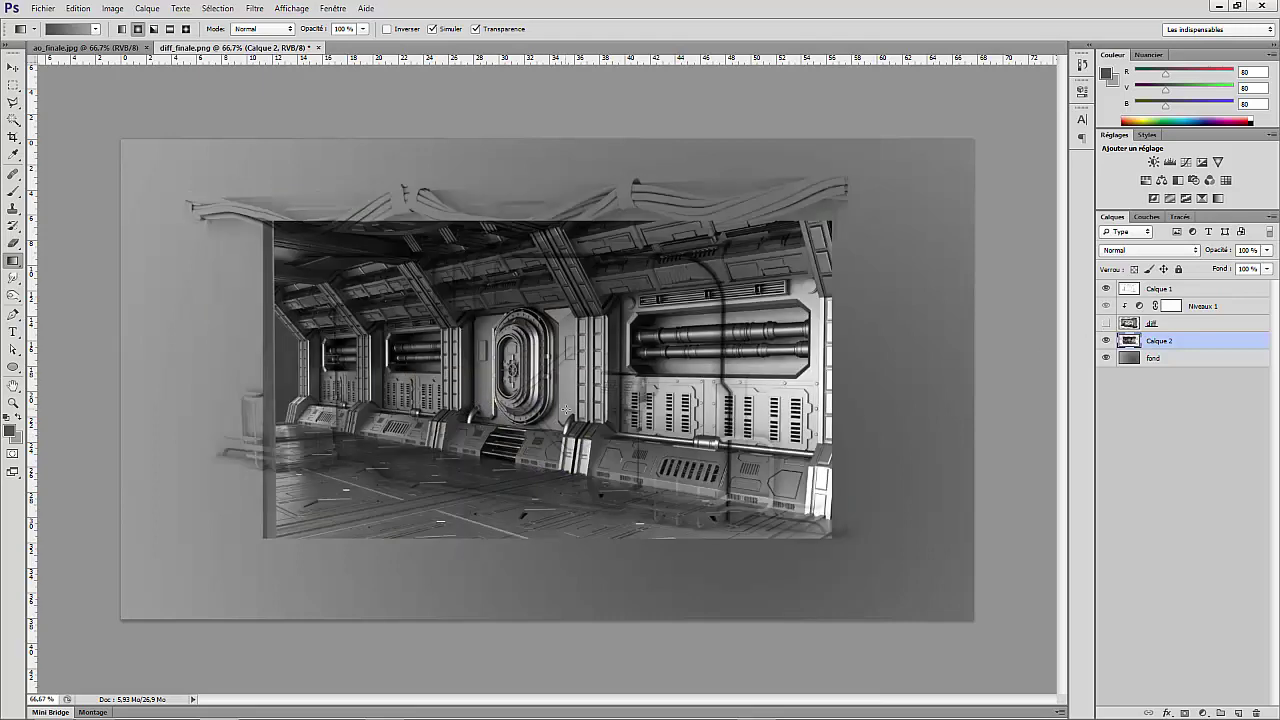
left_click_drag(572, 418, 521, 385)
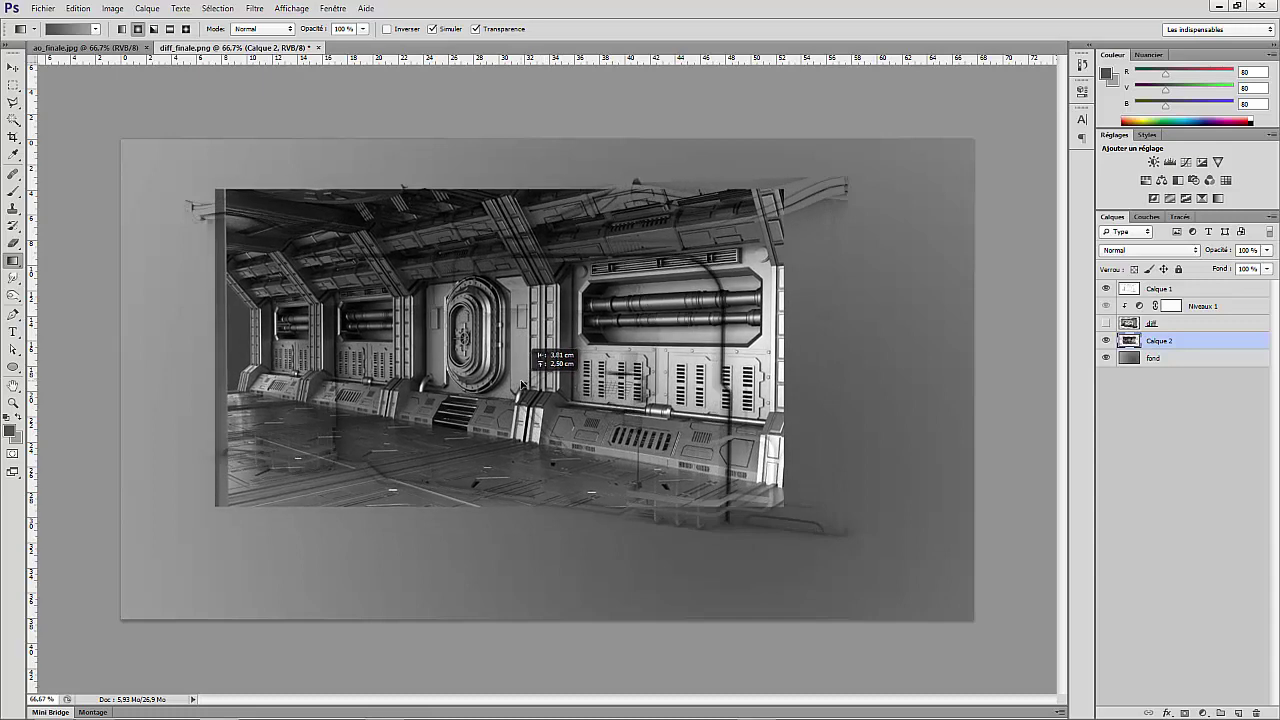
left_click(1106, 323)
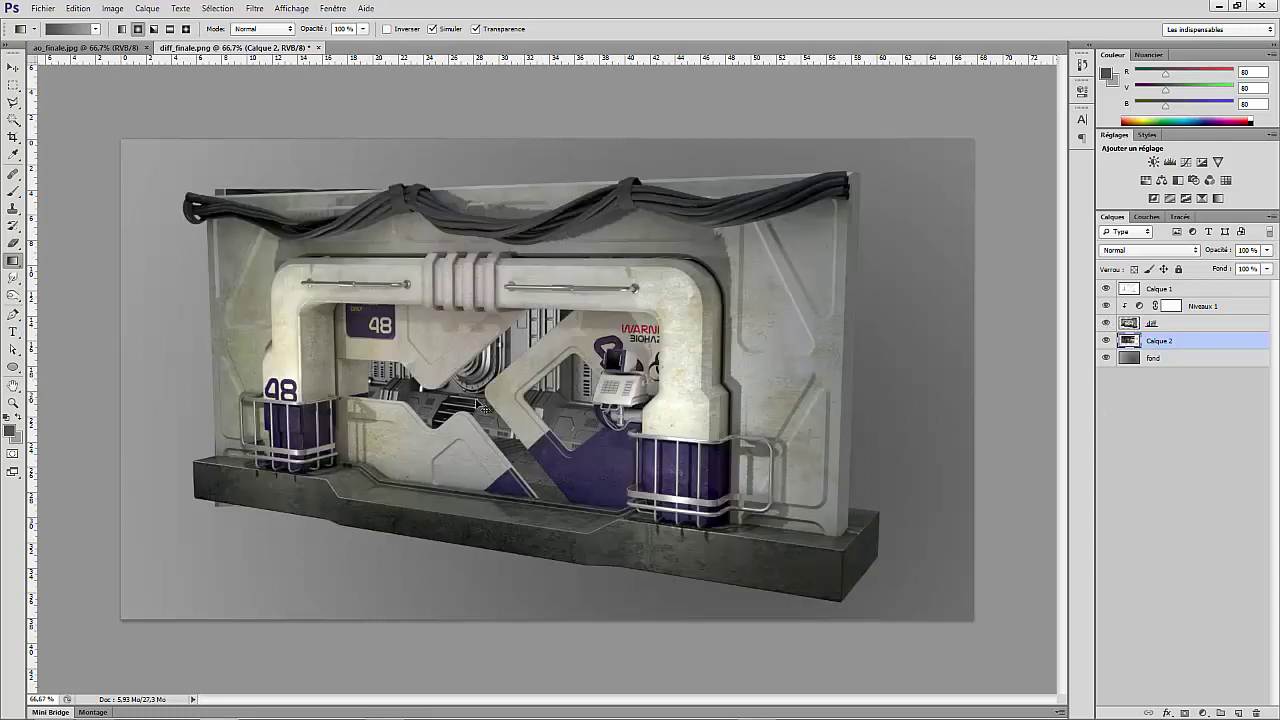
left_click_drag(477, 404, 507, 419, "ctrl")
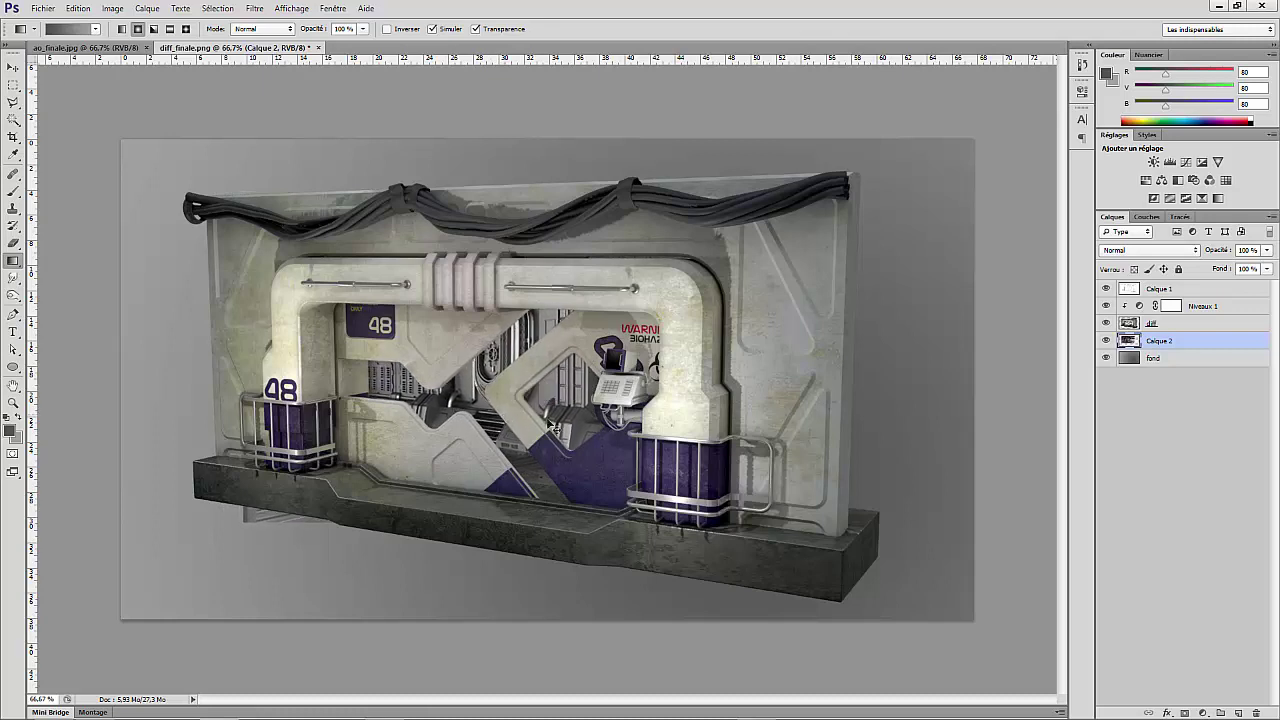
left_click(1202, 713)
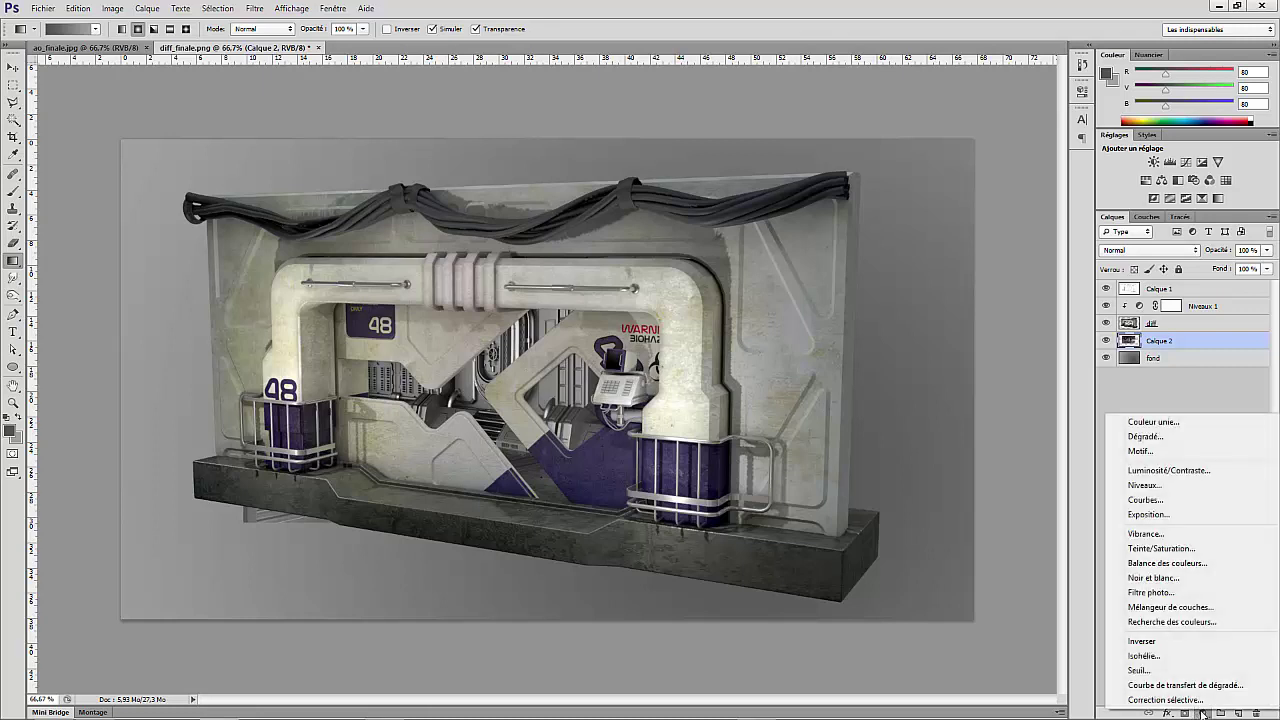
left_click(1162, 499)
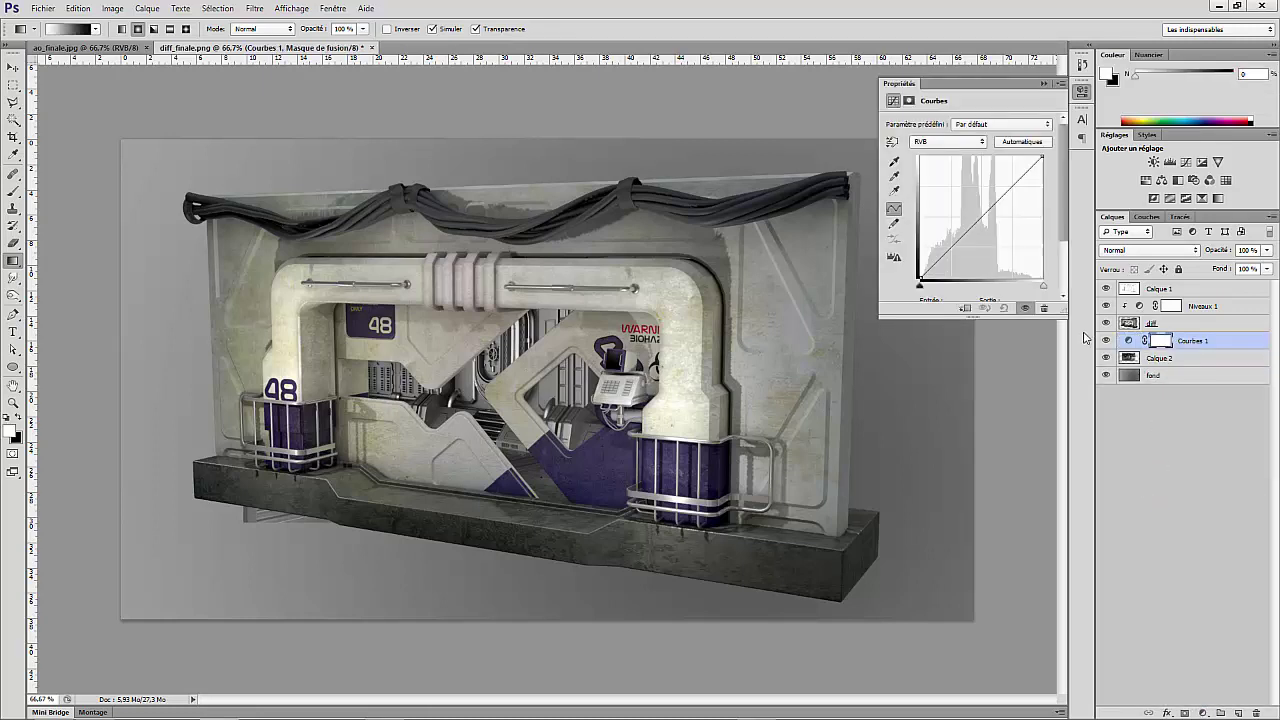
key("ctrl+z")
Darken the corridor image with a clipped Levels adjustment, setting the black input to 8 and the midtones to 0.77
left_click(1202, 713)
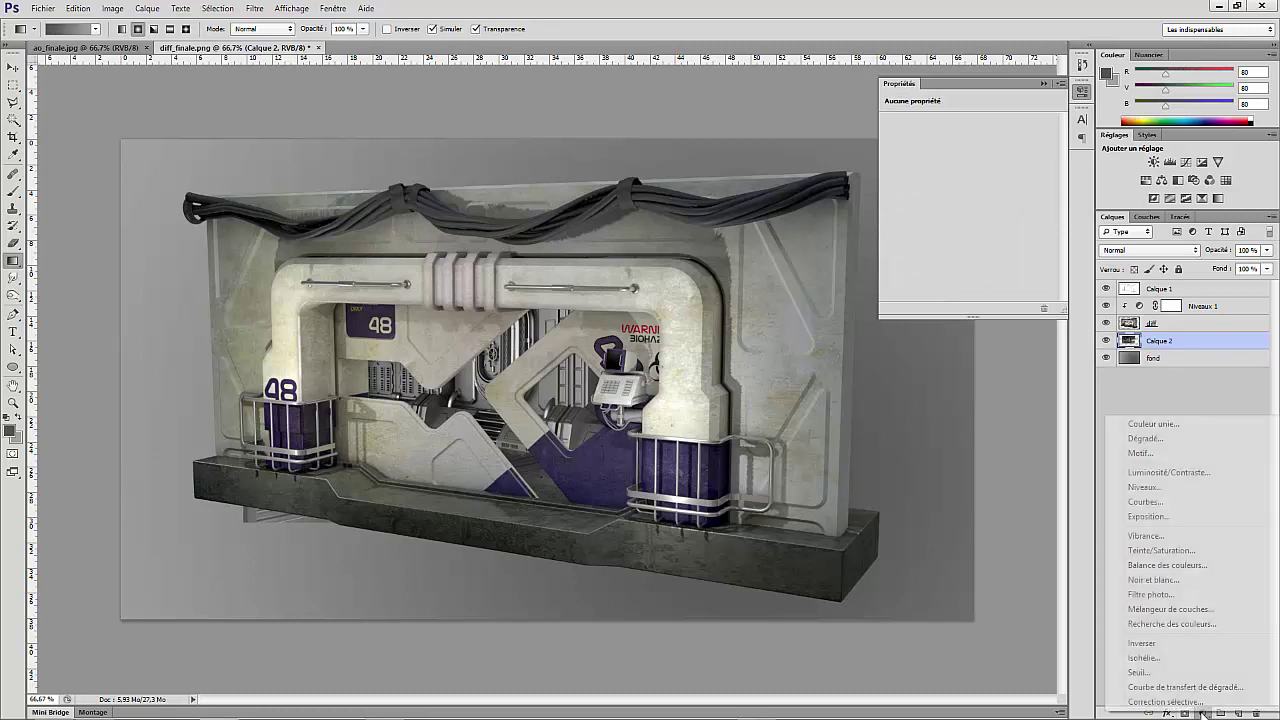
left_click(1146, 487)
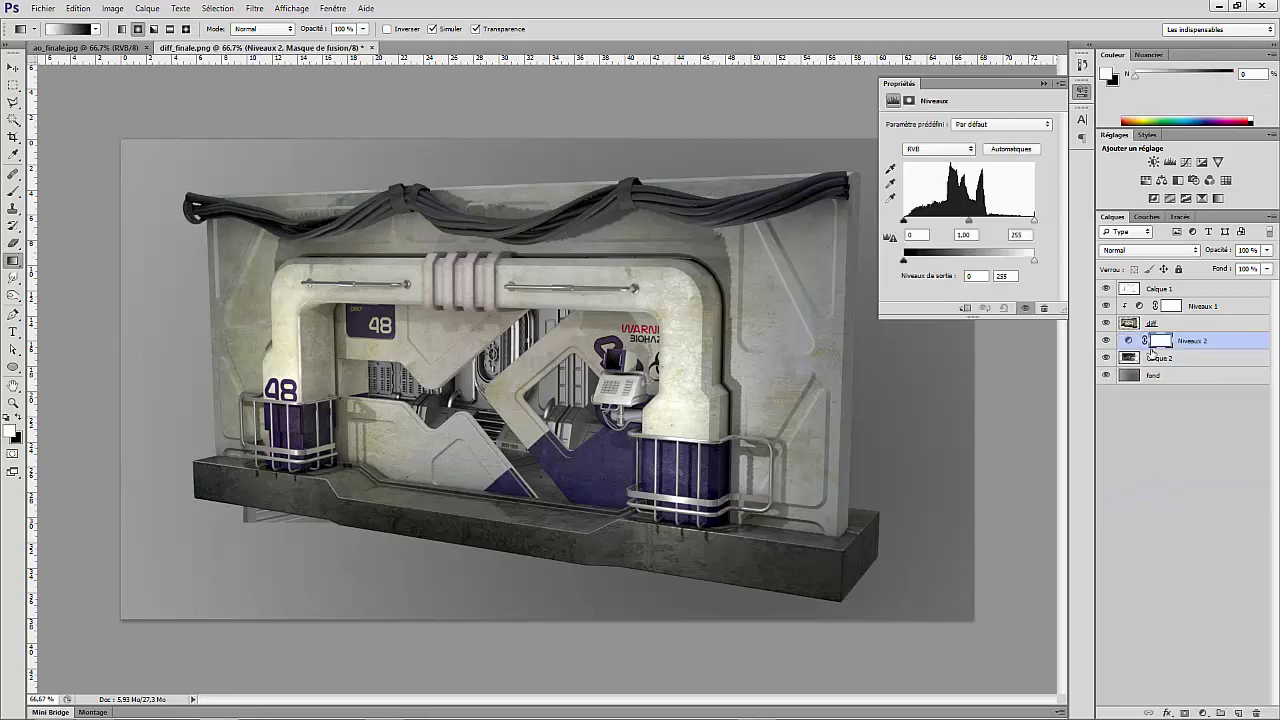
left_click(1141, 349, "alt")
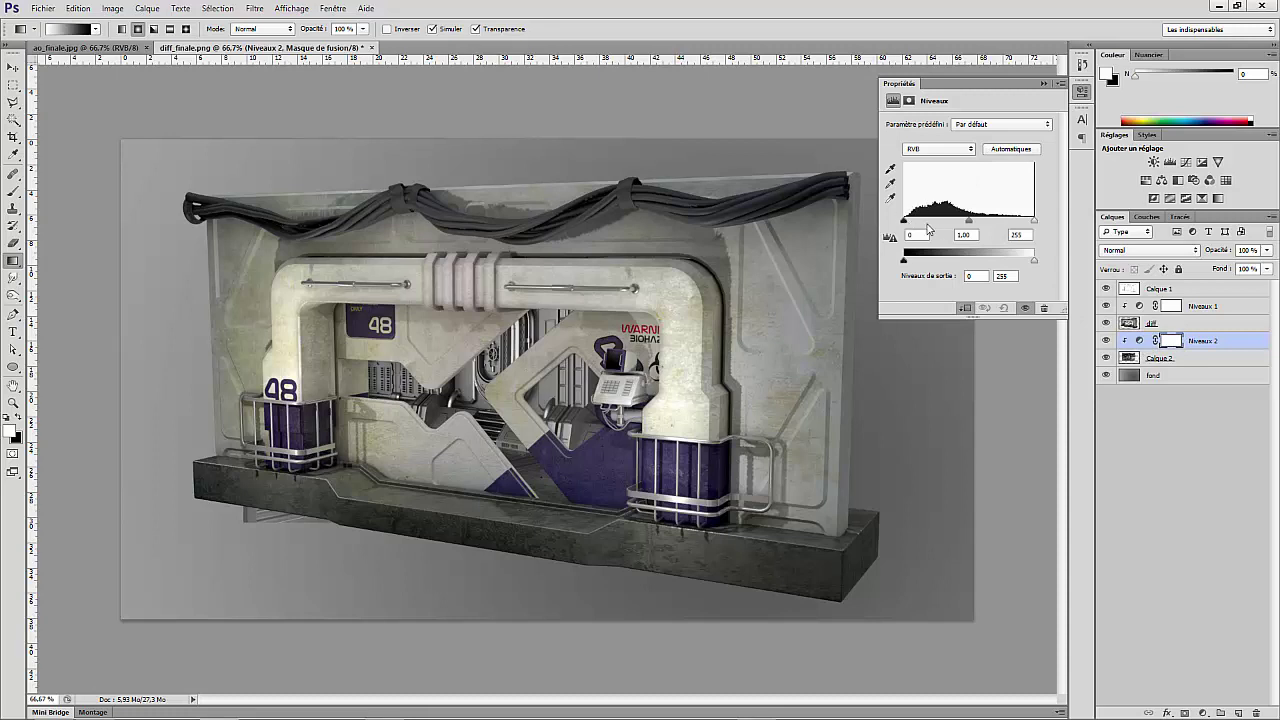
left_click_drag(969, 221, 989, 227)
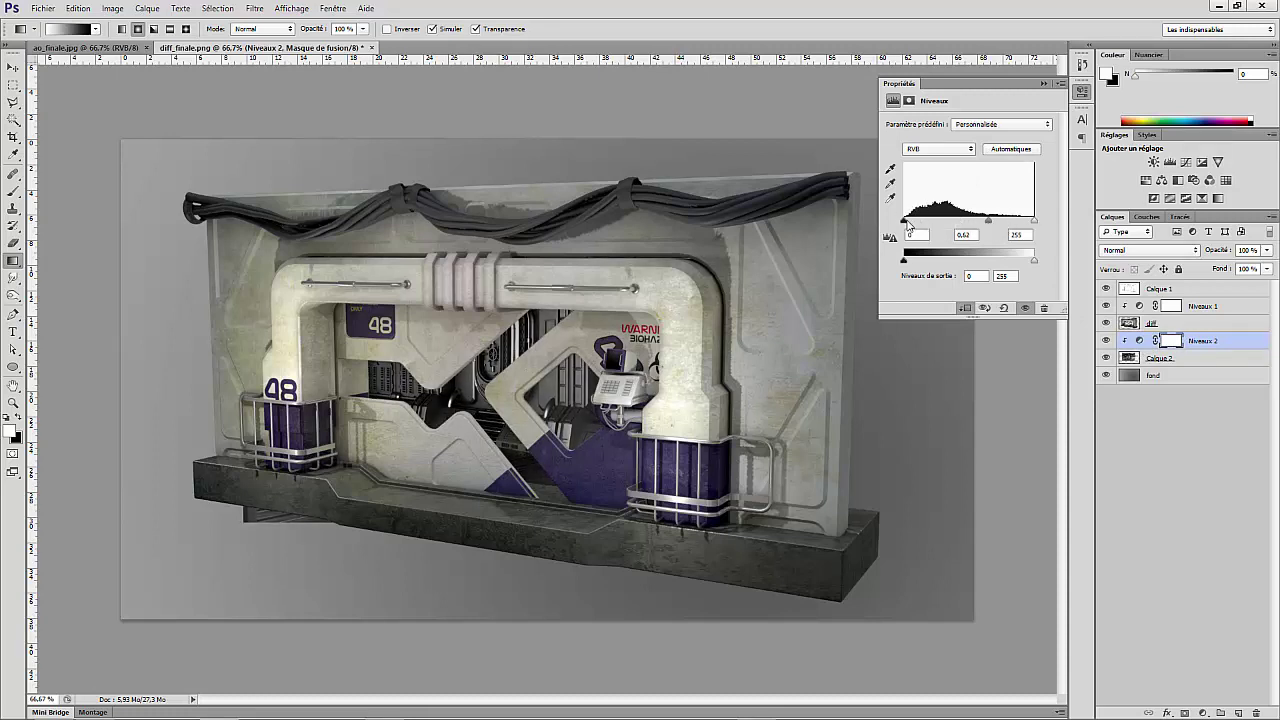
left_click_drag(905, 221, 909, 231)
mouse_move(989, 222)
left_mouse_down()
mouse_move(972, 222)
mouse_move(989, 222)
left_mouse_up()
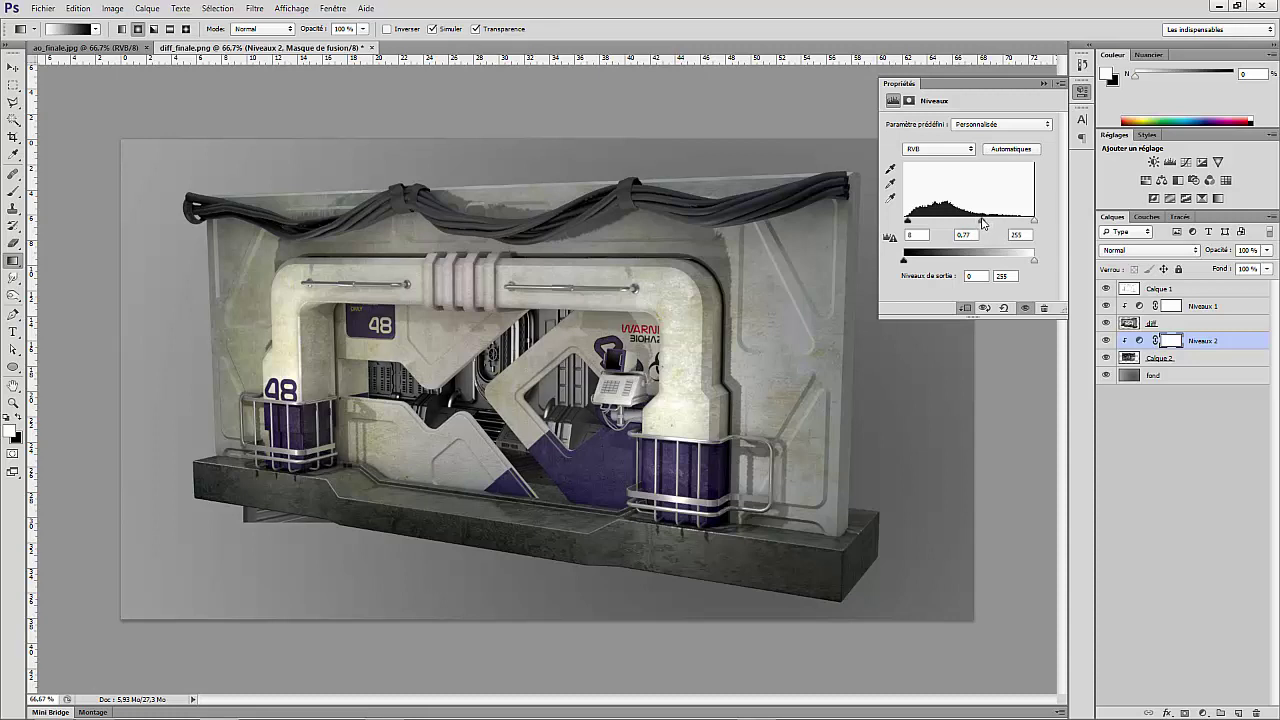
Check the corridor layer by toggling its visibility and rename it "interieur"
left_click(1128, 445)
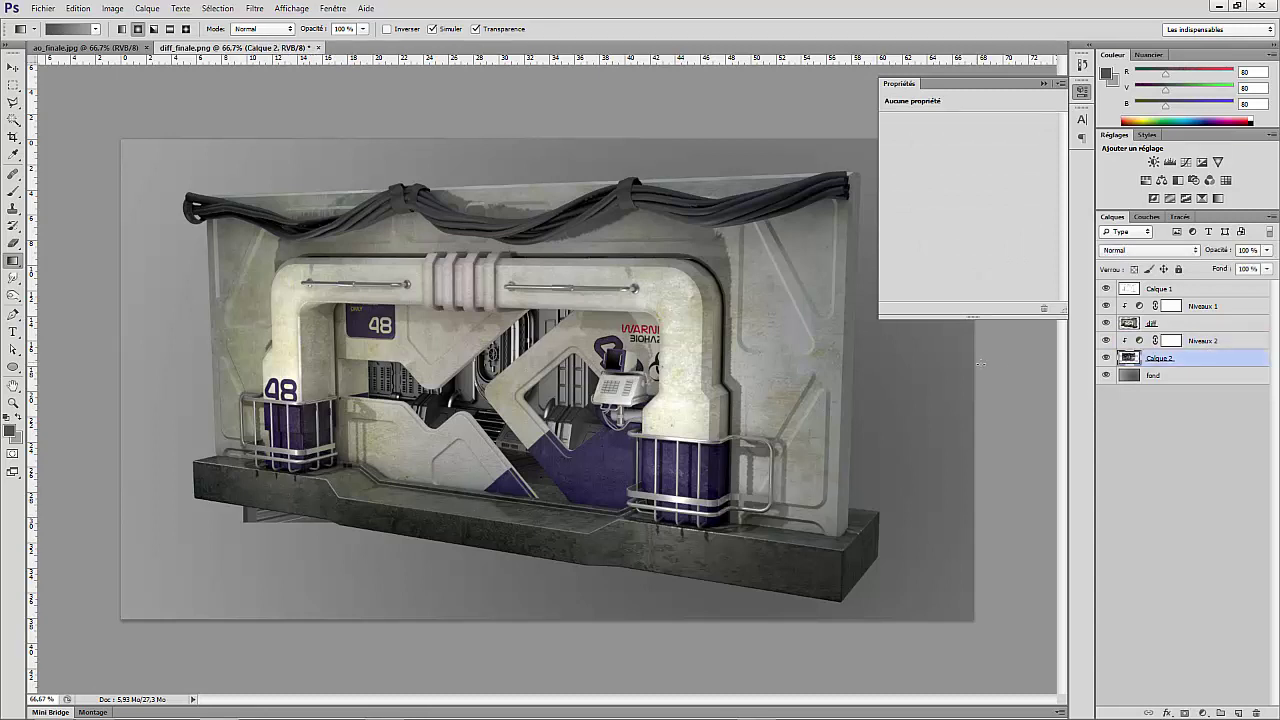
left_click(1105, 358)
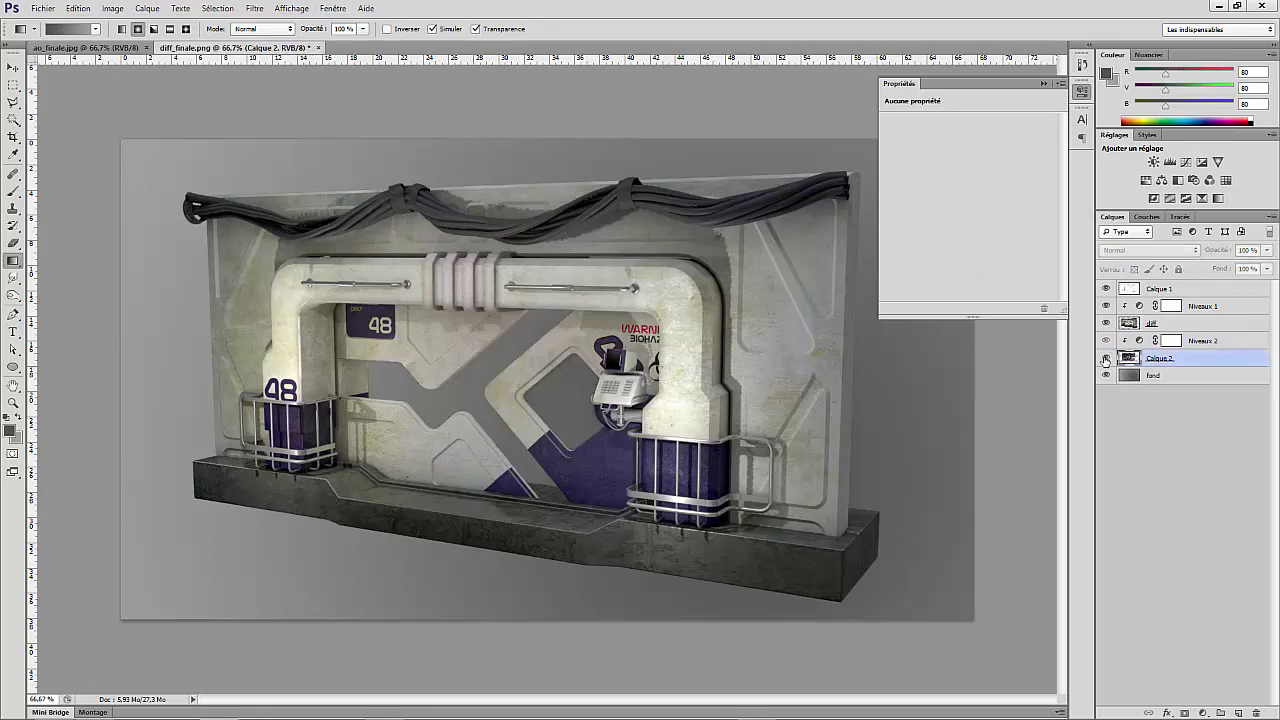
left_click(1105, 358)
double_click(1158, 358)
type("N")
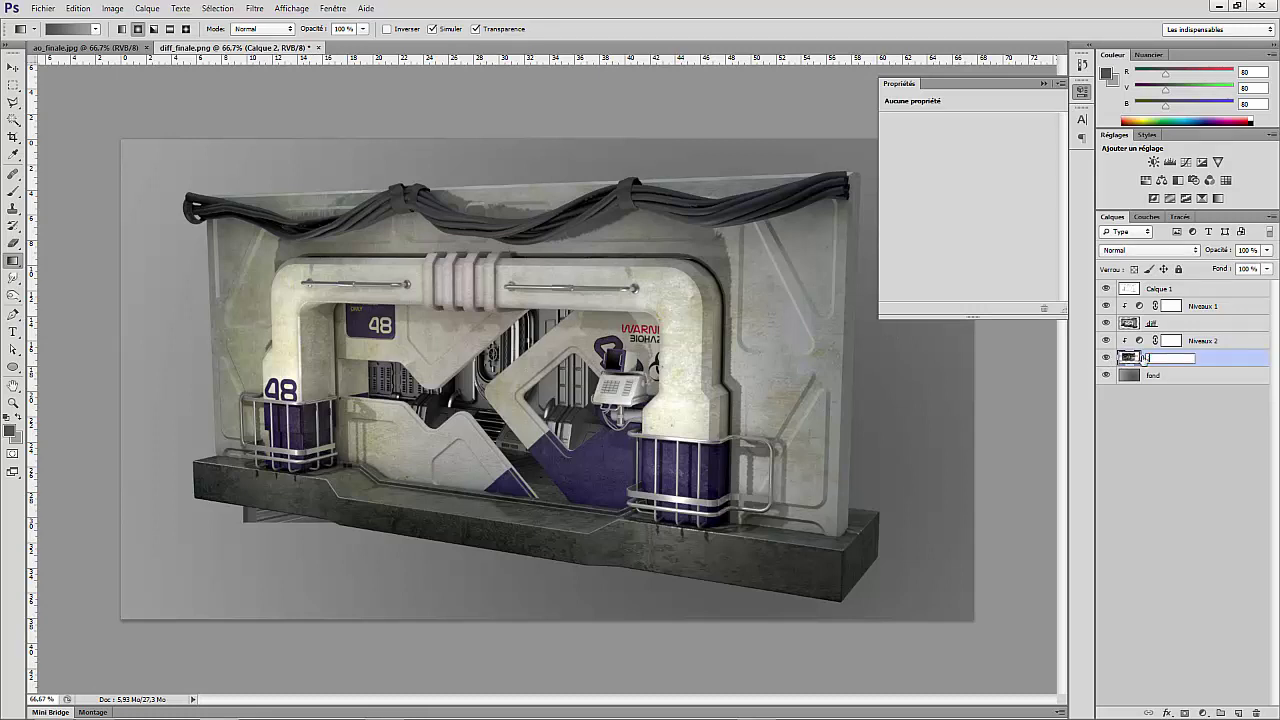
type("nterieur")
key("Return")
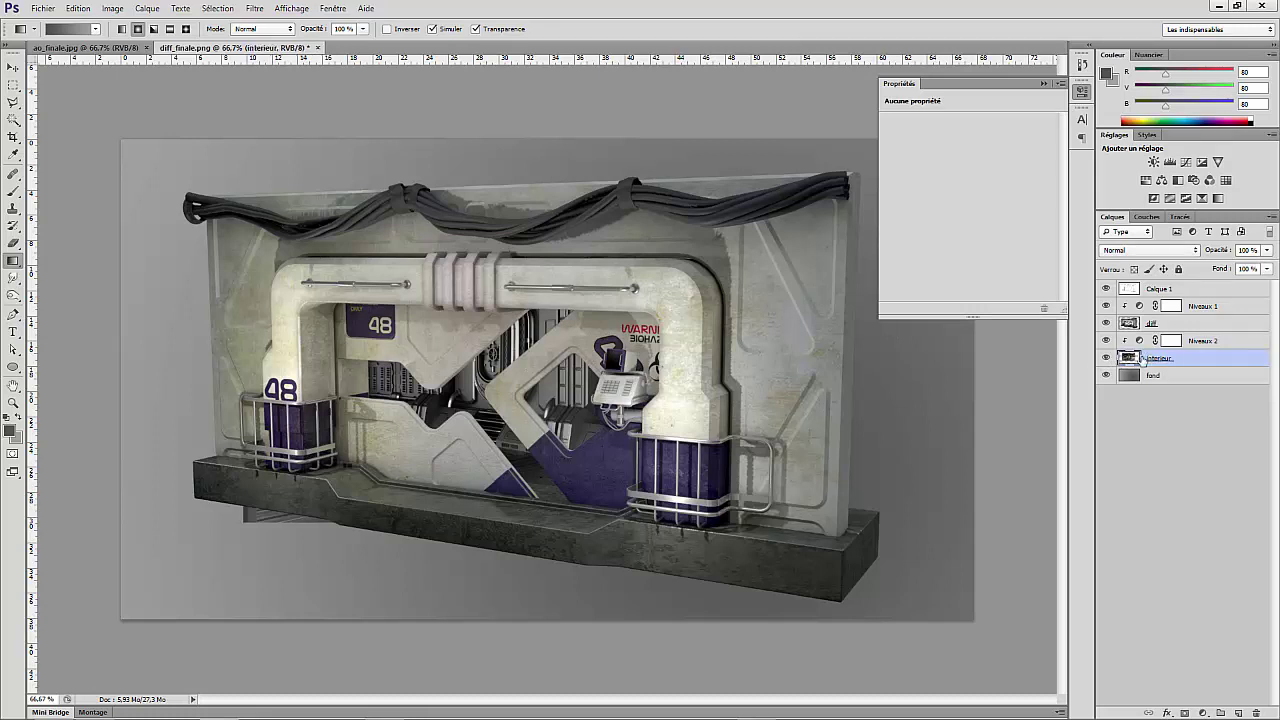
Outline the portal's inner frame with the Polygonal Lasso and mask the interieur layer to that selection
left_click(13, 102)
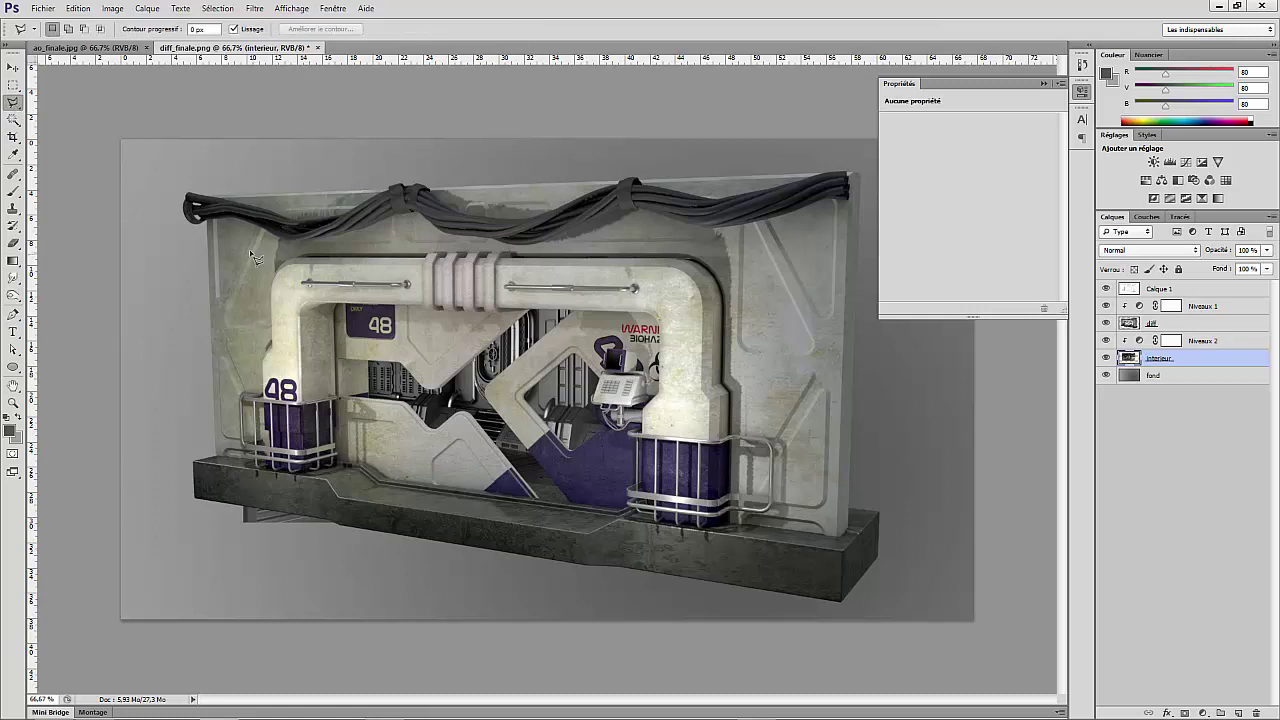
mouse_move(268, 468)
left_mouse_down()
mouse_move(280, 485)
mouse_move(691, 539)
mouse_move(755, 562)
mouse_move(742, 245)
mouse_move(268, 258)
left_mouse_up()
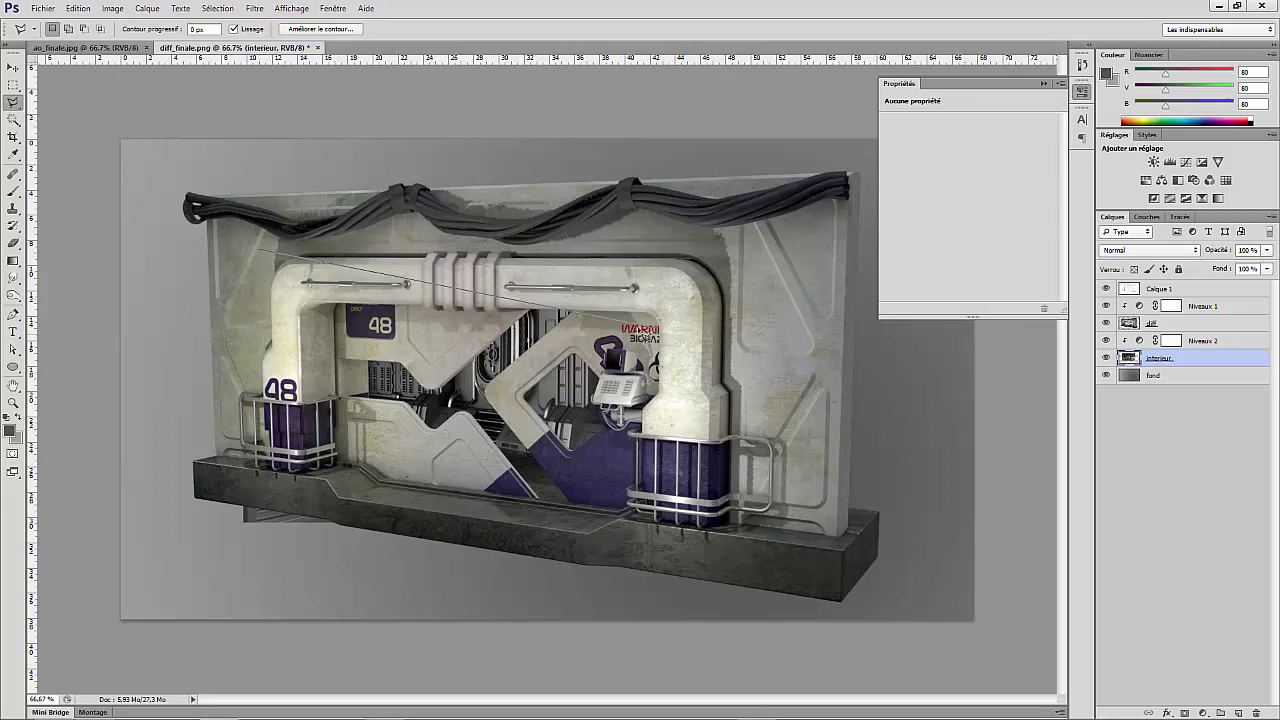
mouse_move(723, 255)
left_mouse_down()
mouse_move(760, 440)
mouse_move(740, 540)
mouse_move(522, 548)
mouse_move(265, 475)
mouse_move(260, 252)
left_mouse_up()
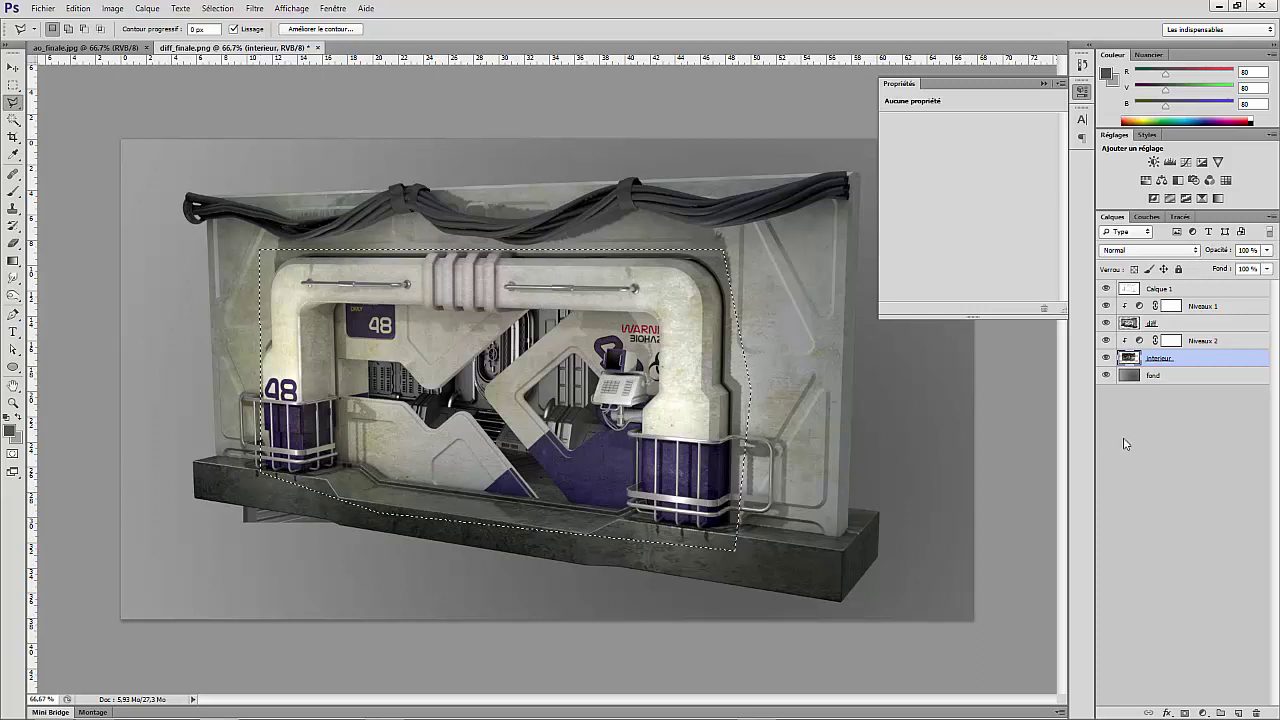
left_click(1185, 712)
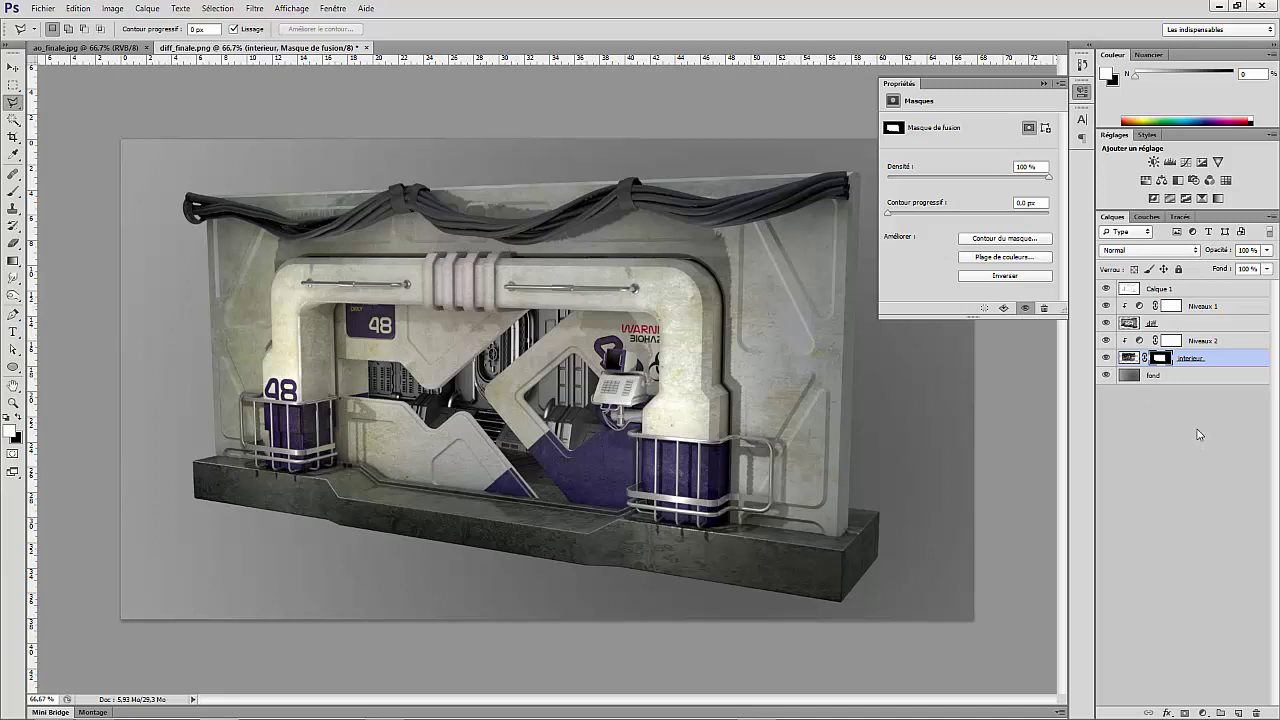
mouse_move(1143, 714)
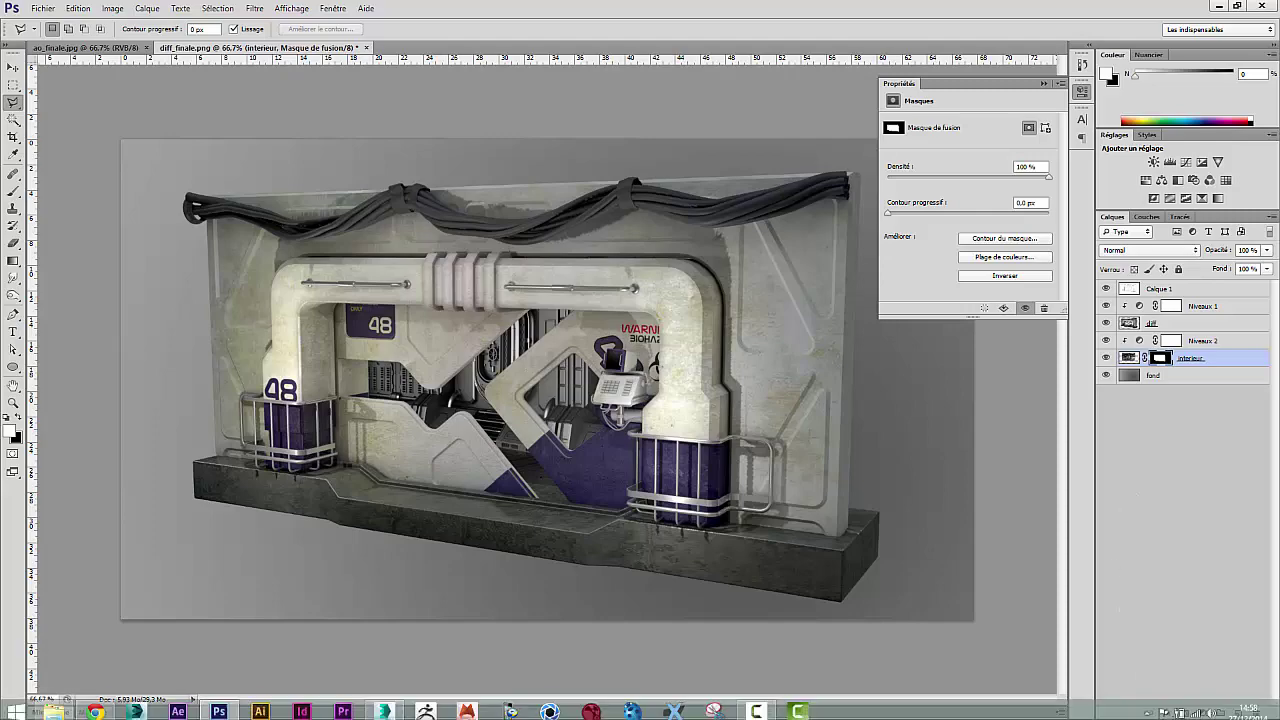